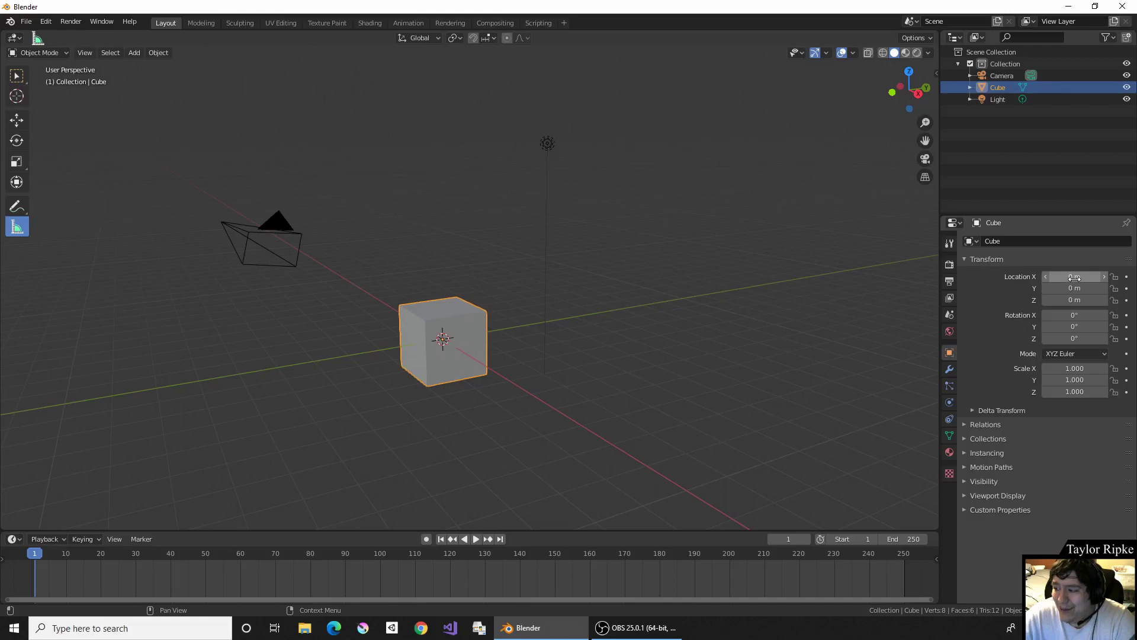
Change the cube's X location to -0.53 m, X rotation to 1.8° and Y scale to 0.560, and clear all three transforms
left_click_drag(1075, 279, 1072, 315)
mouse_move(1074, 380)
left_mouse_down()
mouse_move(1090, 379)
mouse_move(1063, 380)
left_mouse_up()
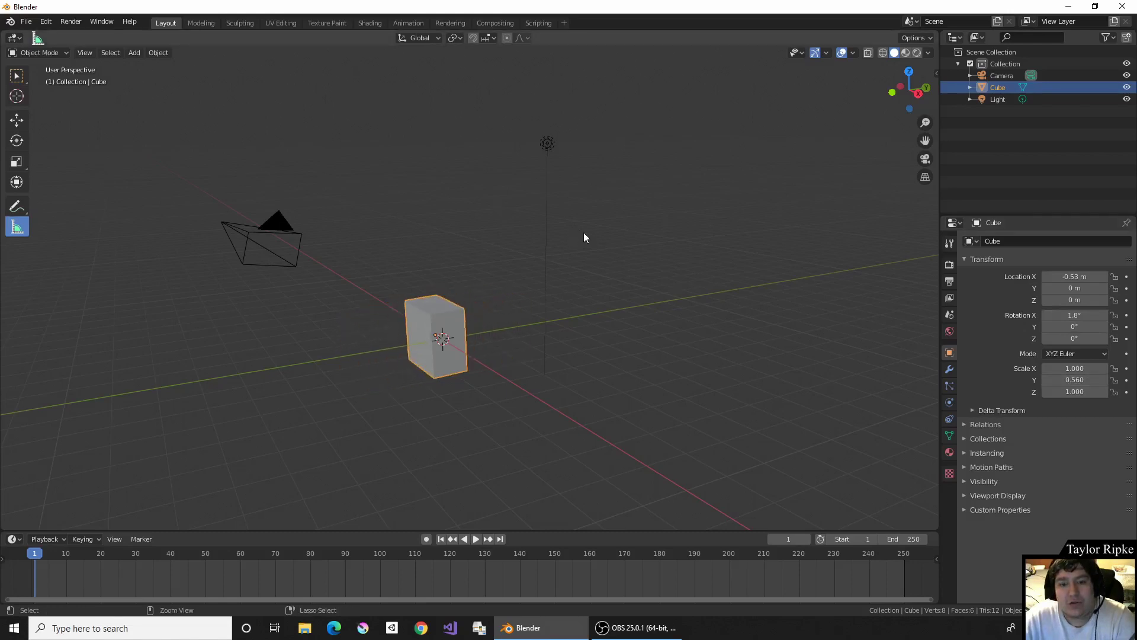
key("alt+s")
key("alt+r")
key("alt+g")
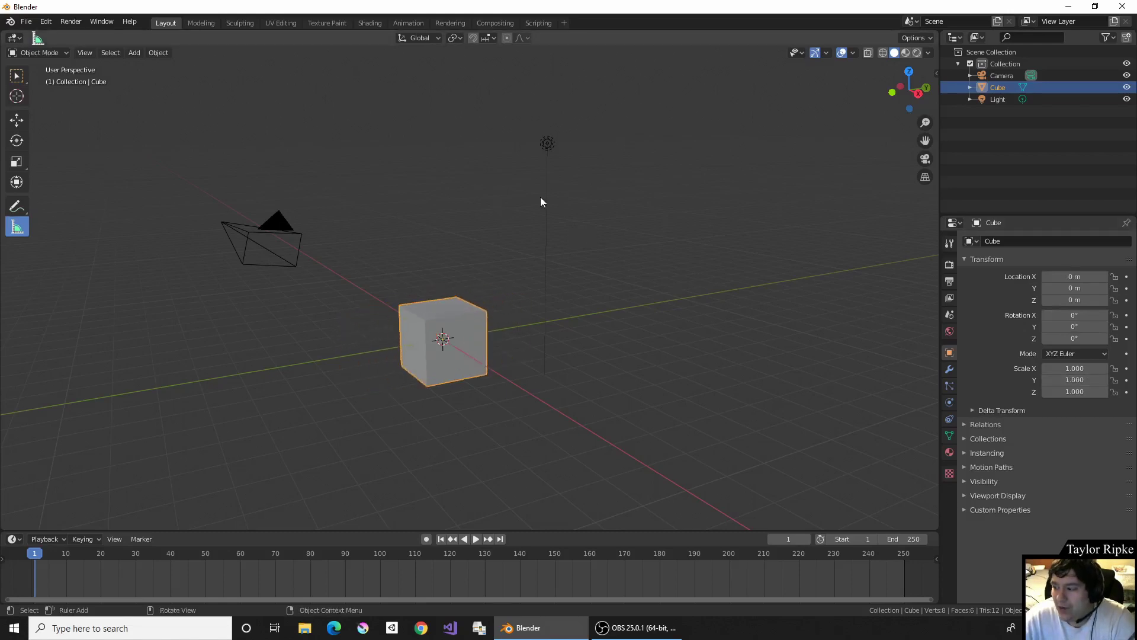
Show the cube's dimensions and set X, Y and Z to 1 m each
key("n")
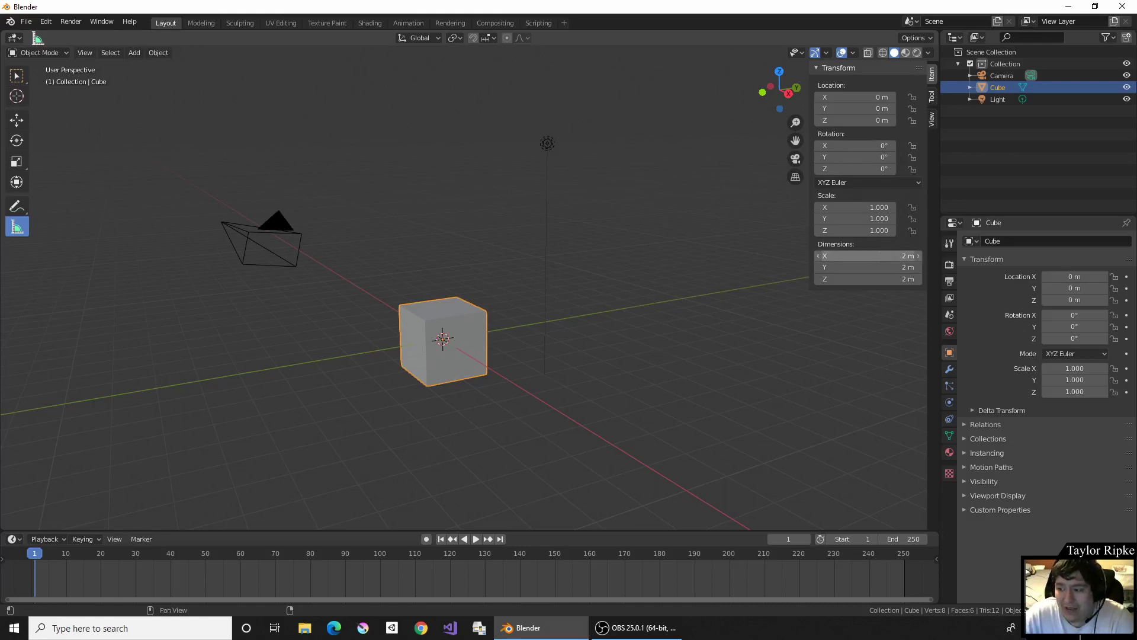
left_click(876, 255)
type("1")
key("Tab")
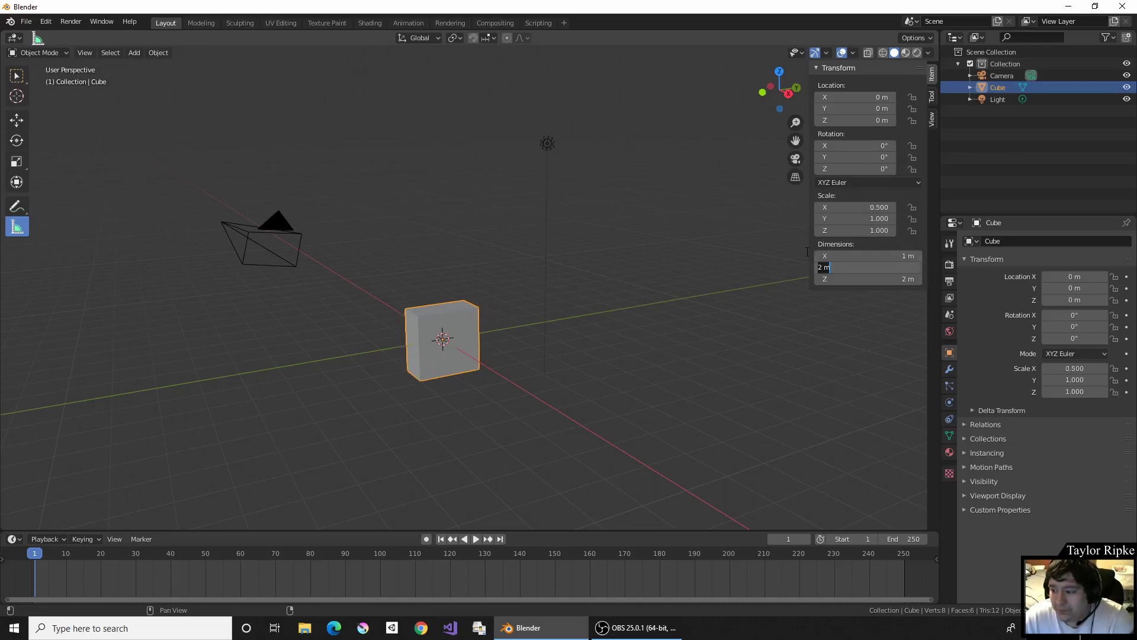
type("1")
key("Tab")
type("1")
key("Return")
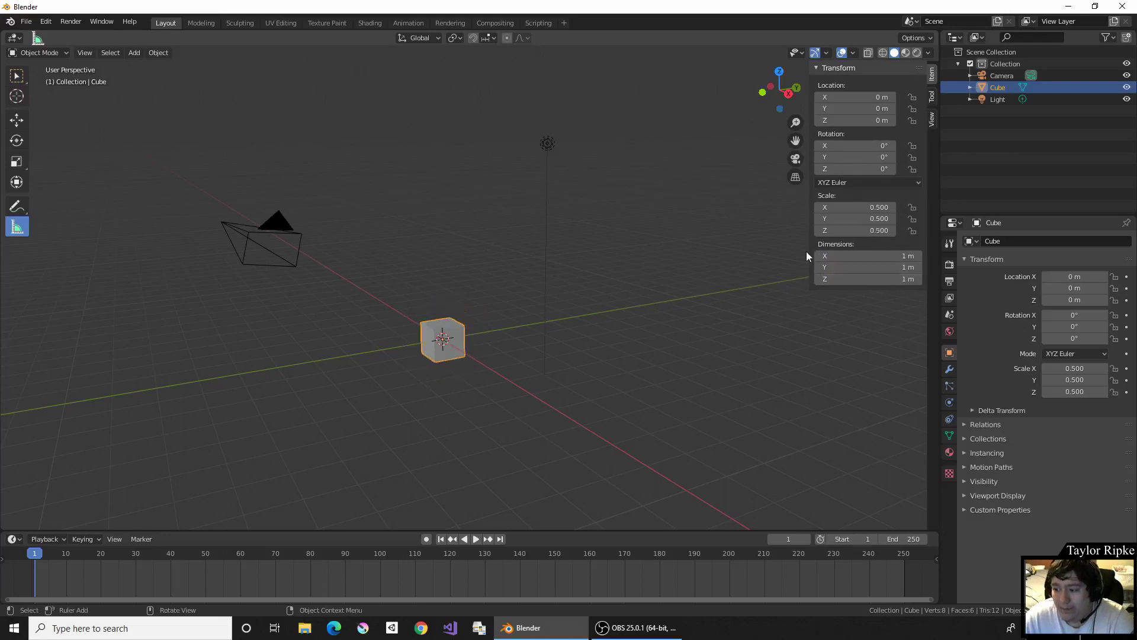
left_click(601, 264)
key("shift+a")
left_click(634, 225)
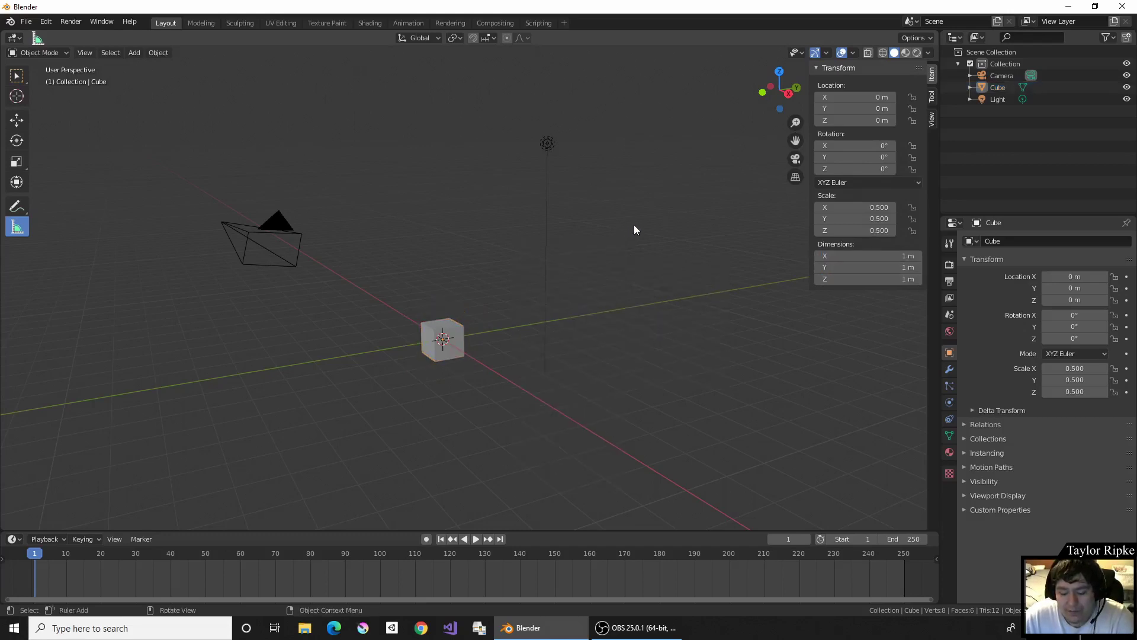
key("ctrl+s")
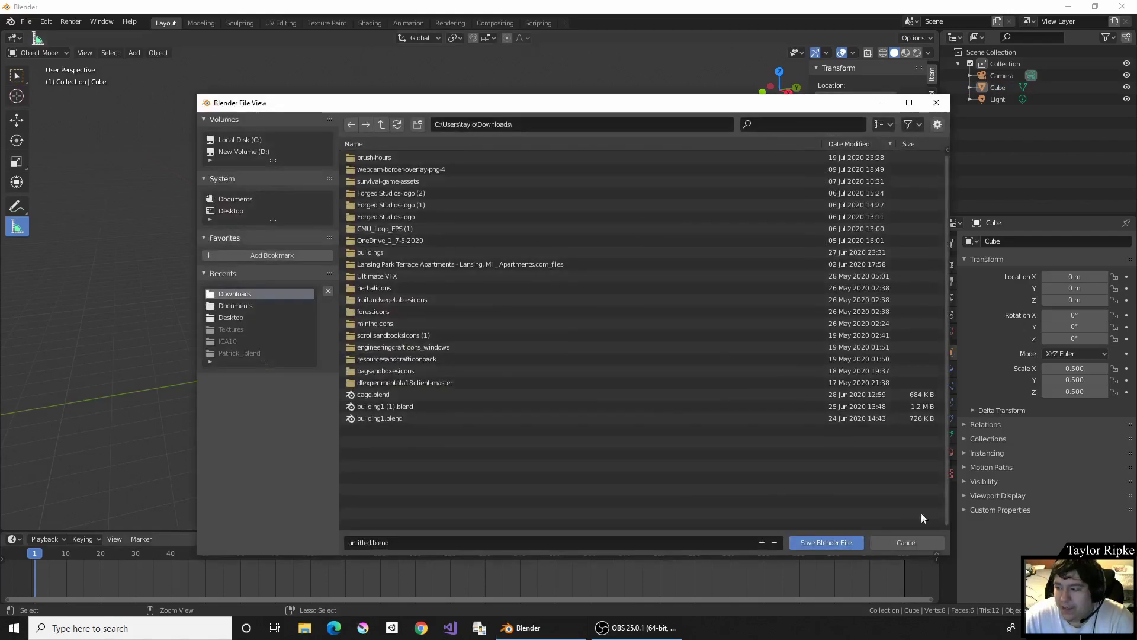
left_click(915, 541)
right_click(570, 382)
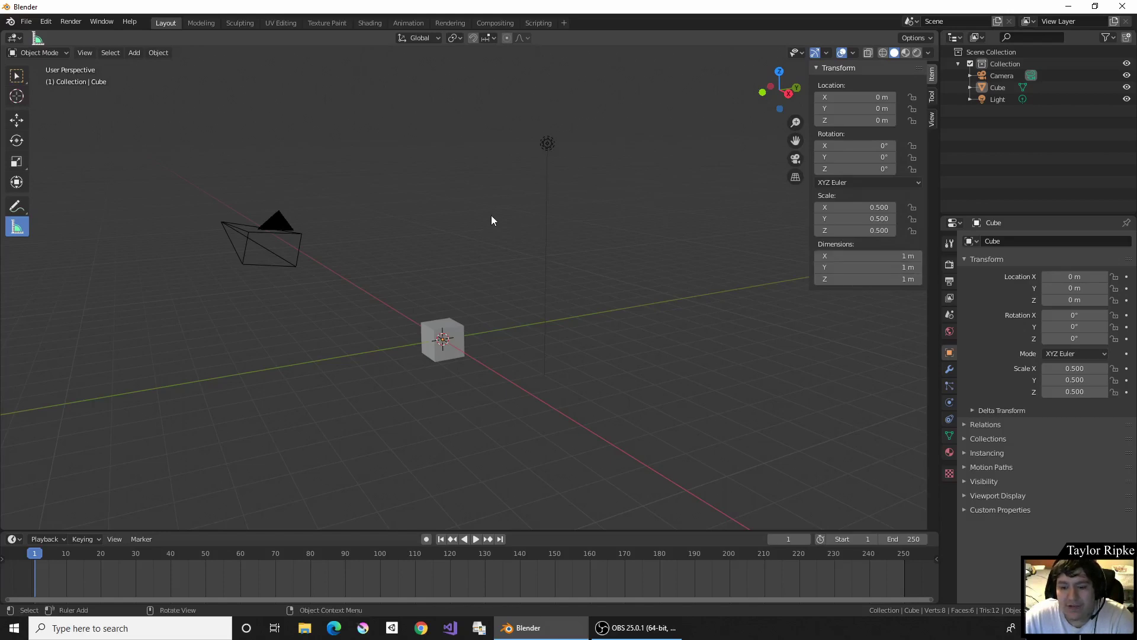
Try to apply all transforms to the cube
key("ctrl+a")
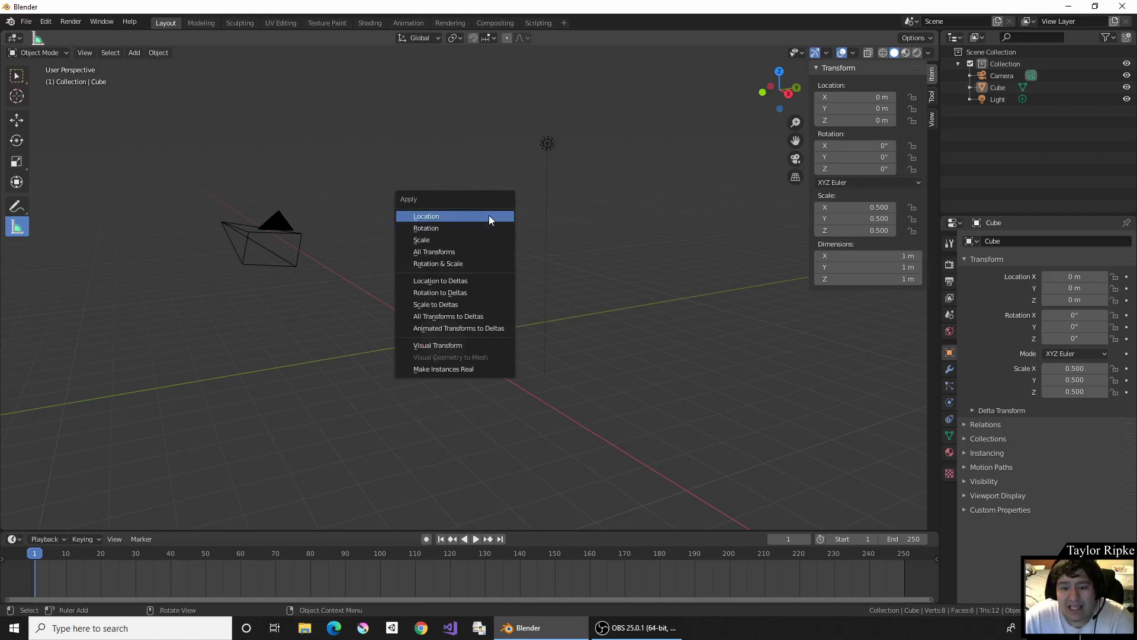
left_click(458, 253)
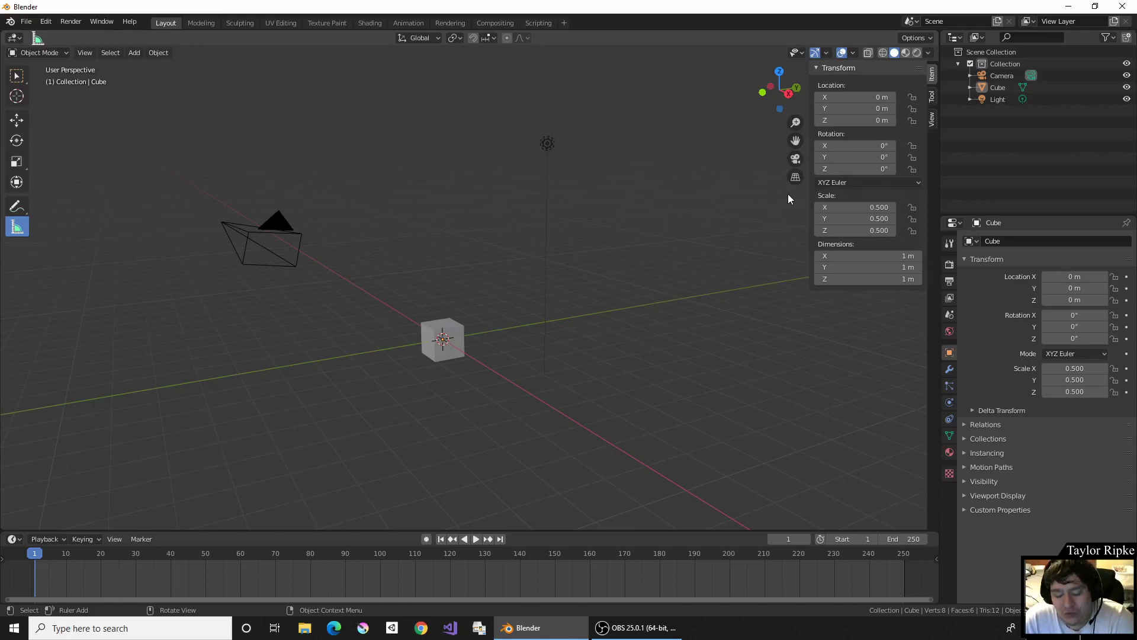
key("ctrl+a")
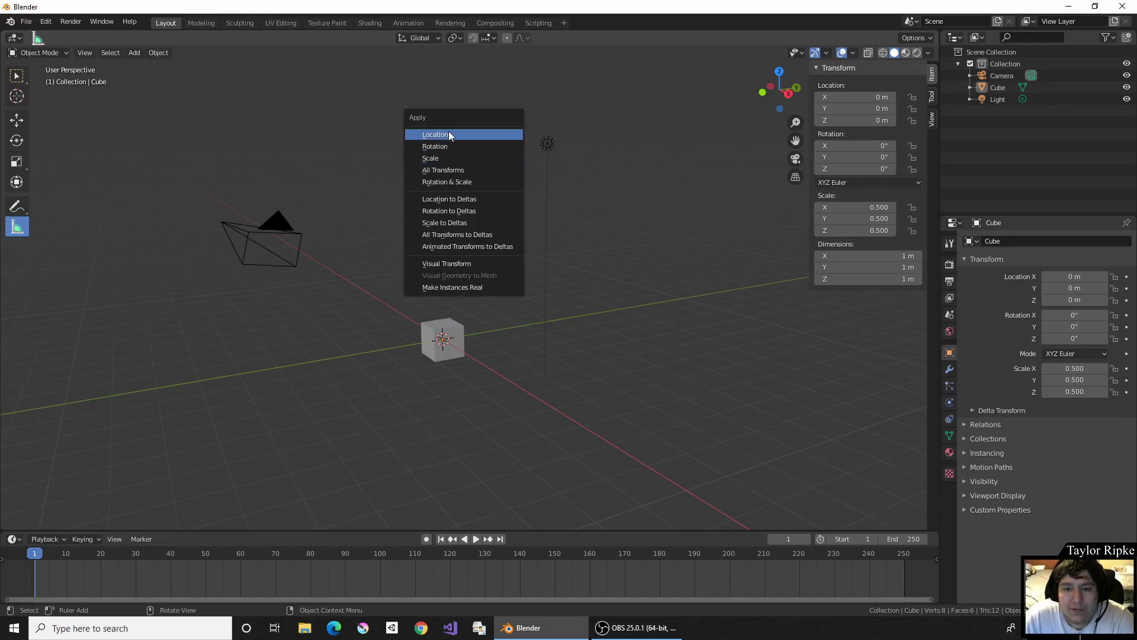
left_click(454, 170)
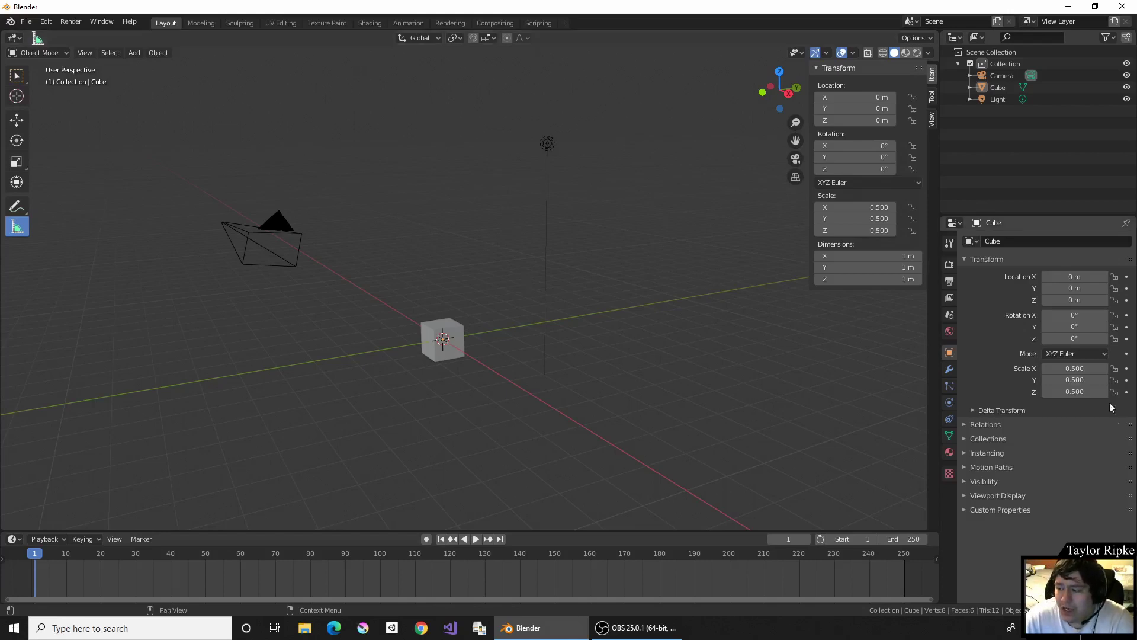
Move the cube with the Move tool to about 1.02 m in Y and 0.59 m in Z
scroll(432, 282, "up", 4)
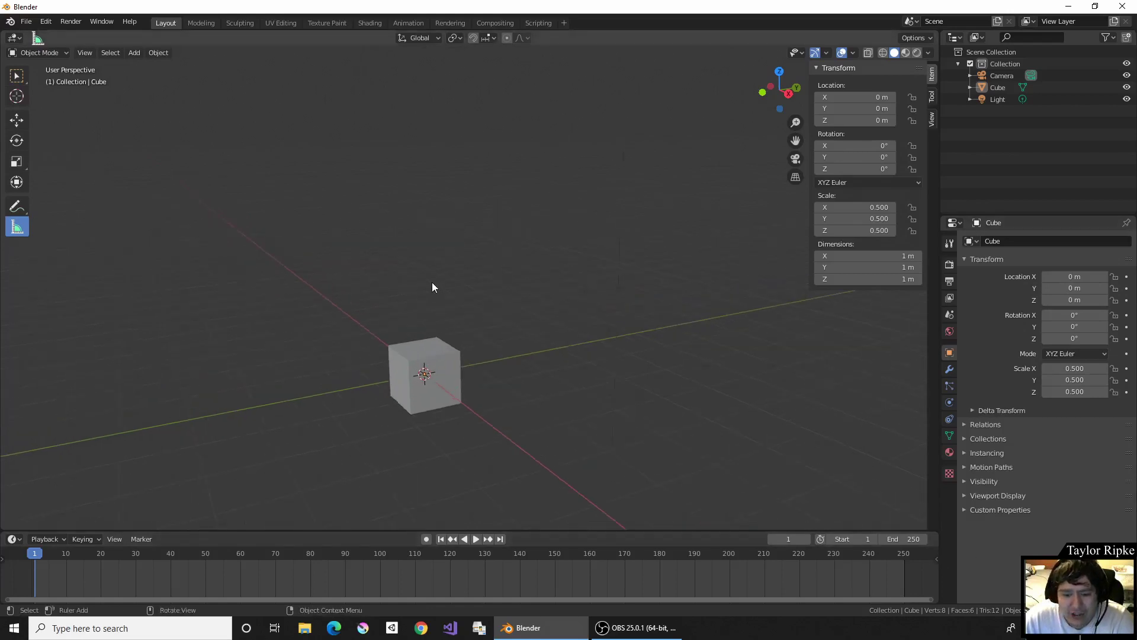
middle_click_drag(446, 344, 528, 272)
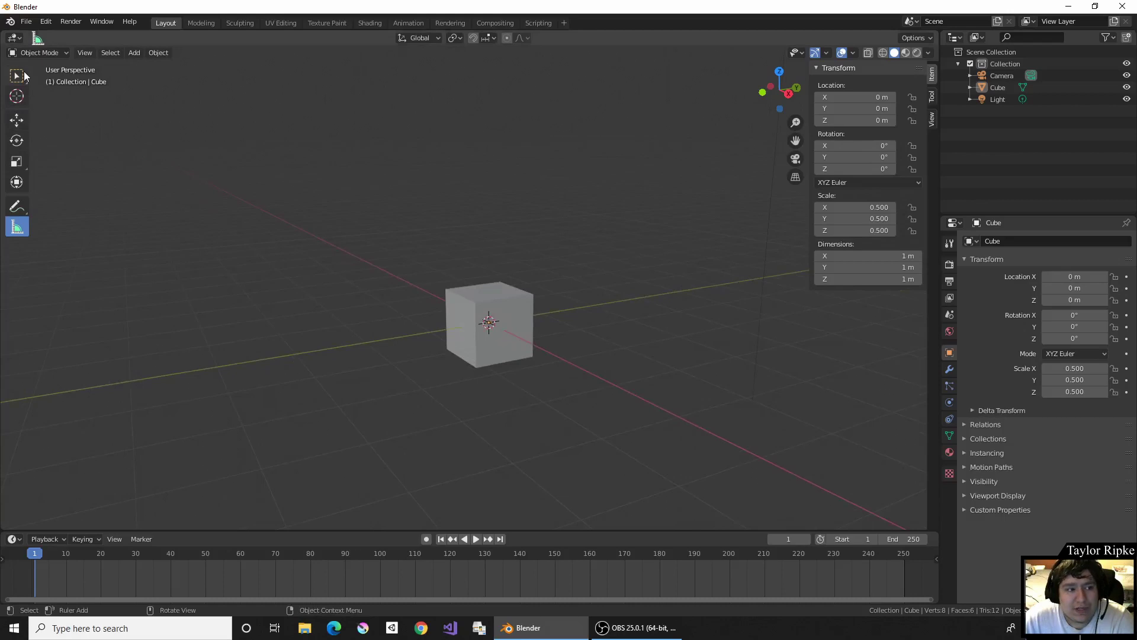
left_click(17, 121)
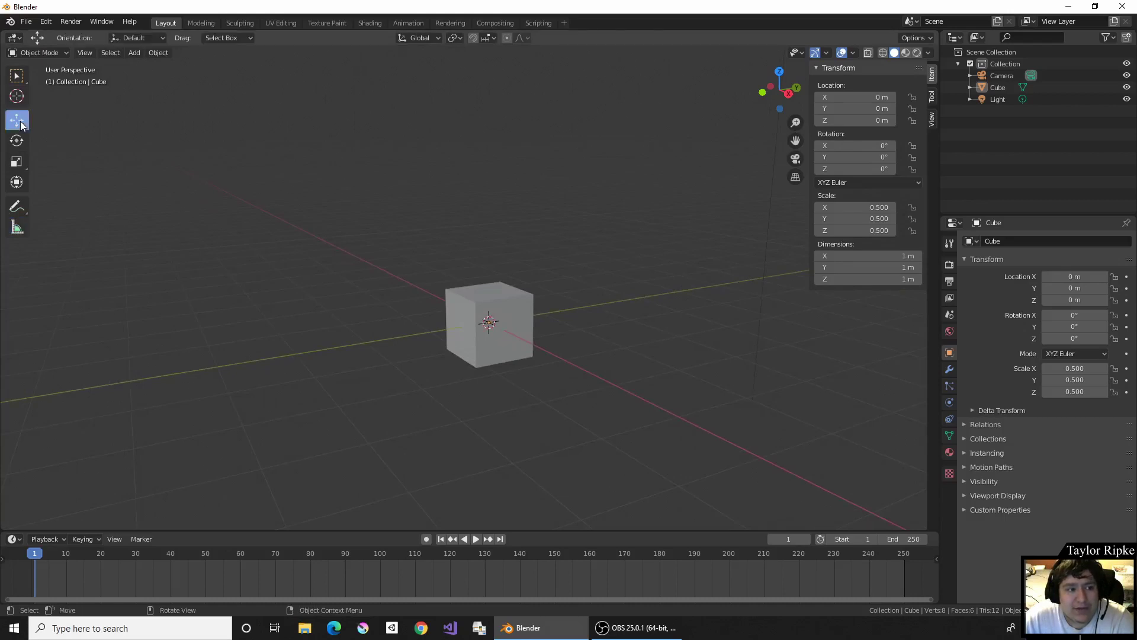
left_click(488, 304)
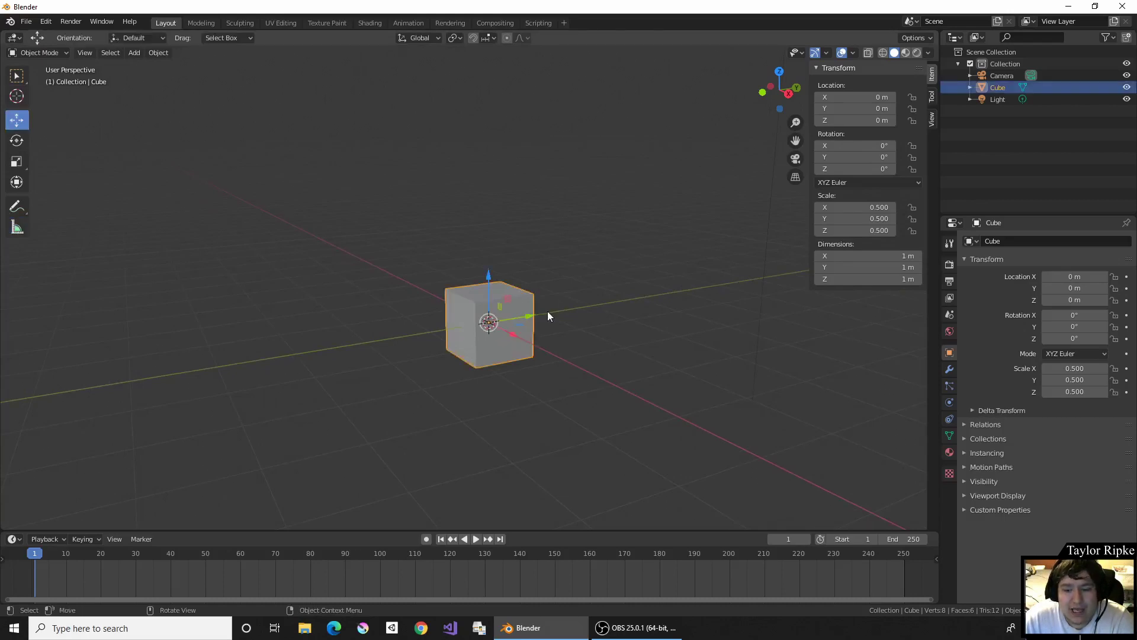
left_click_drag(520, 319, 557, 307)
left_click_drag(545, 267, 545, 232)
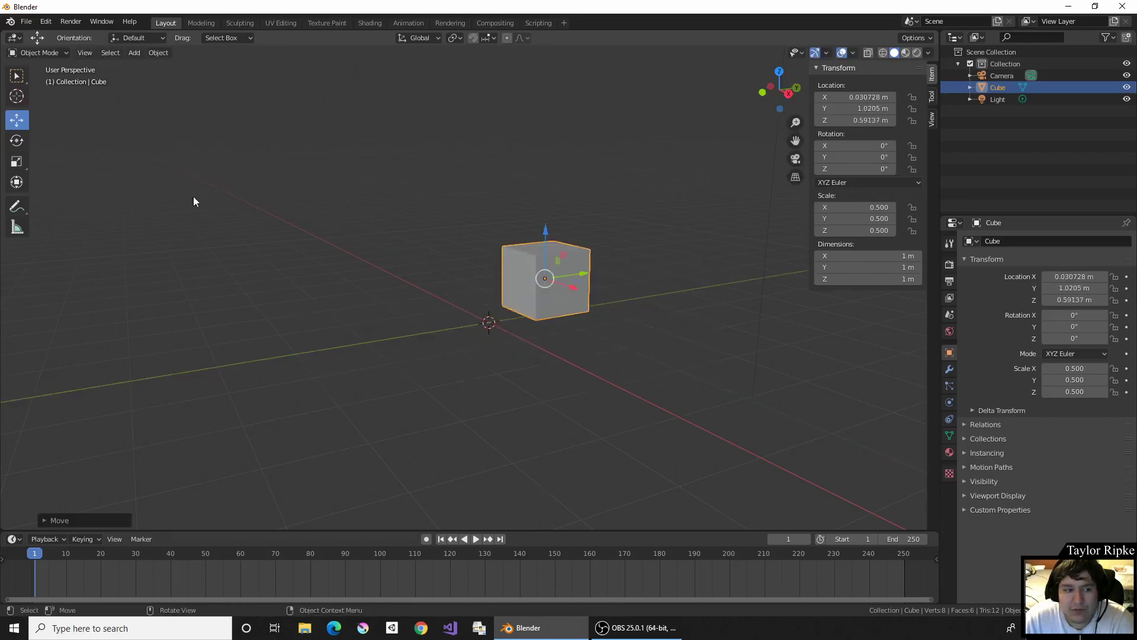
Rotate the cube freely to about 86.3° in X, 42.8° in Y and 5.29° in Z, and clear its rotation
left_click(17, 141)
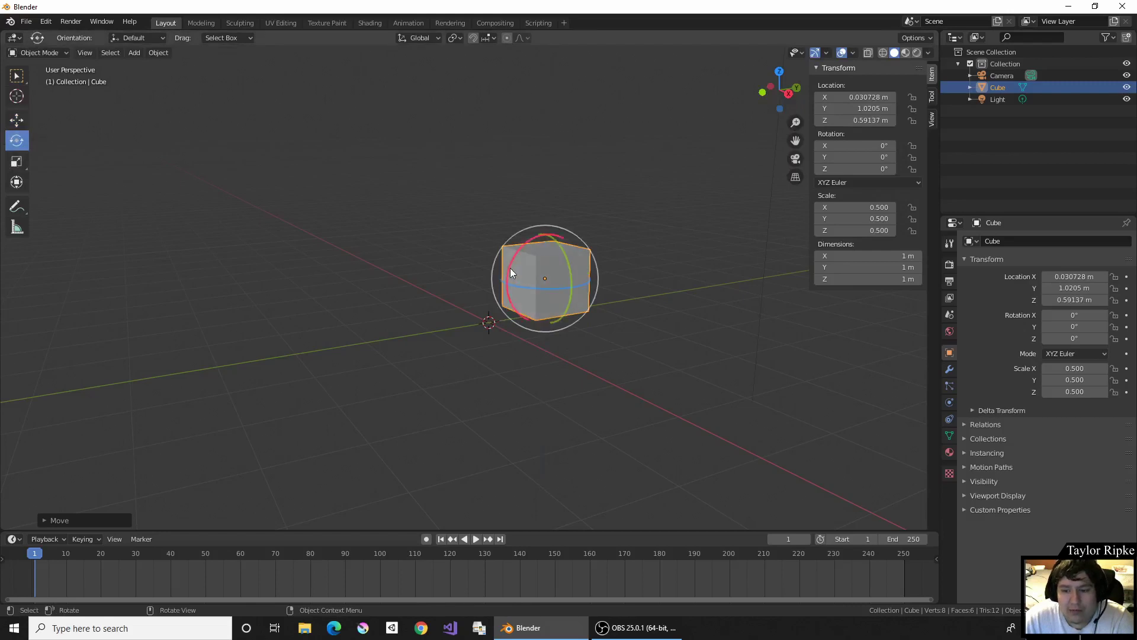
left_click_drag(510, 267, 515, 312)
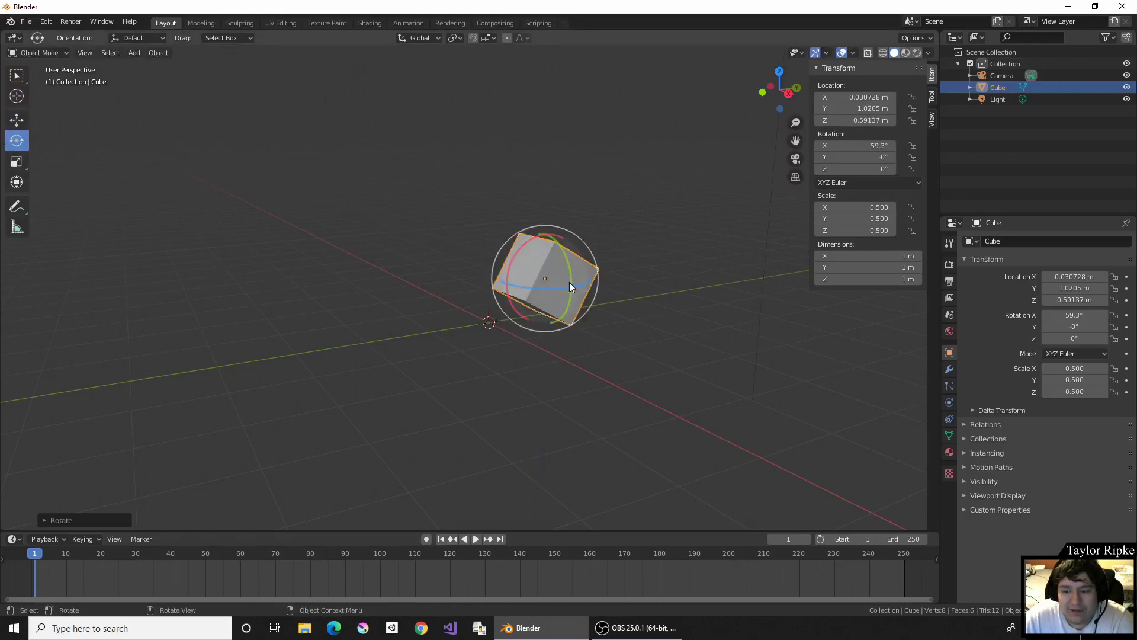
left_click_drag(569, 283, 564, 333)
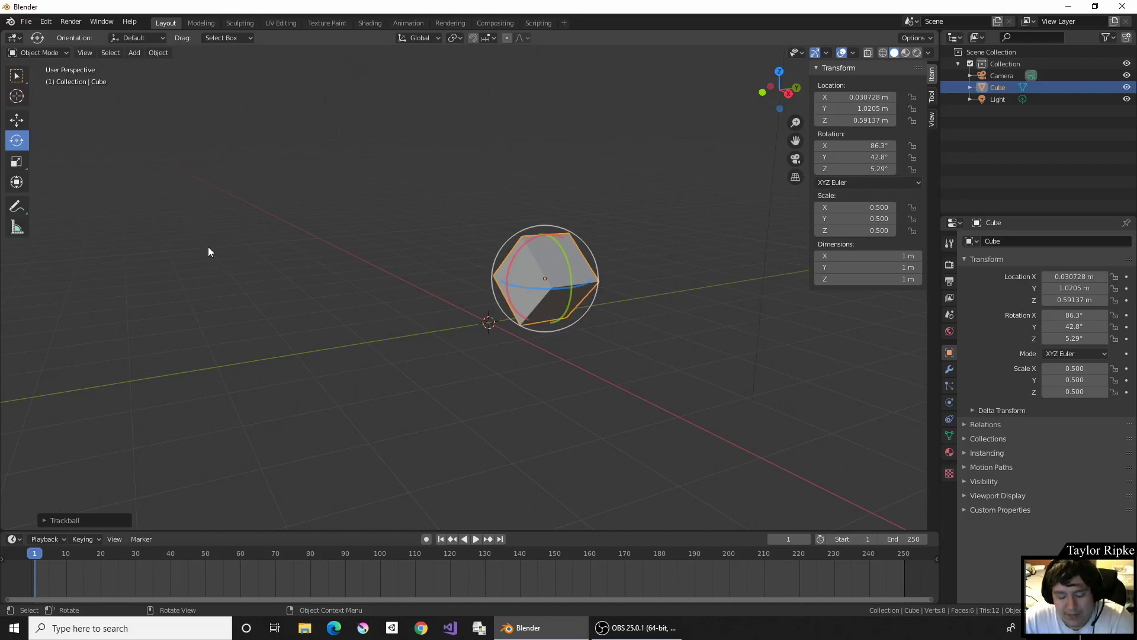
key("ctrl+a")
key("alt+r")
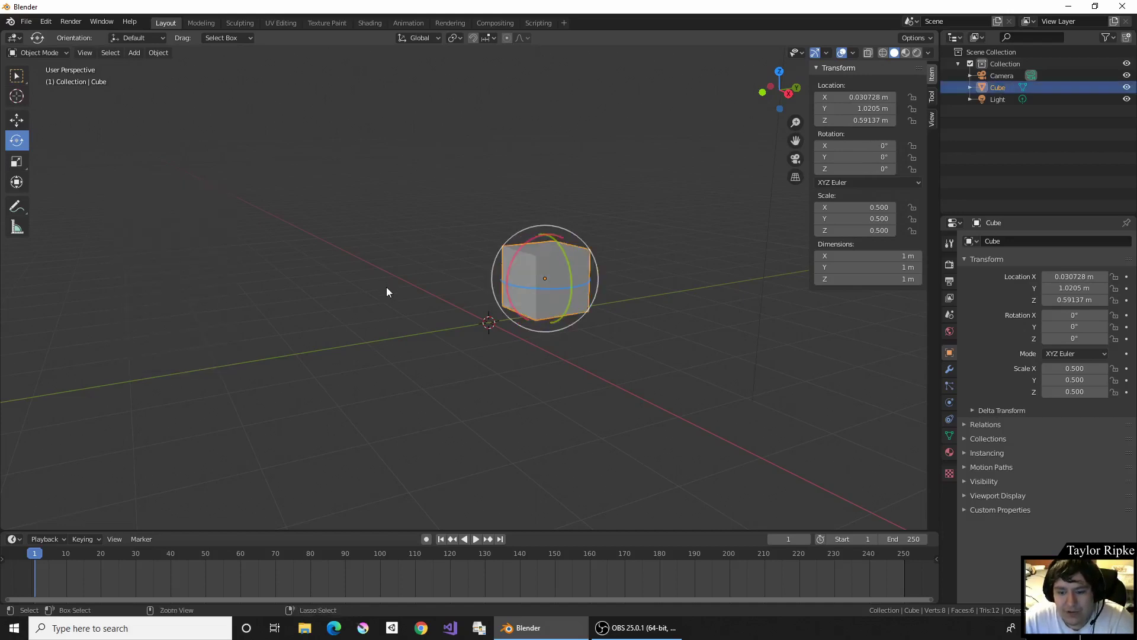
Undo the cube's rotations and moves back to its placement at the world origin
key("ctrl+z")
key("ctrl+z")
key("ctrl+z")
key("ctrl+z")
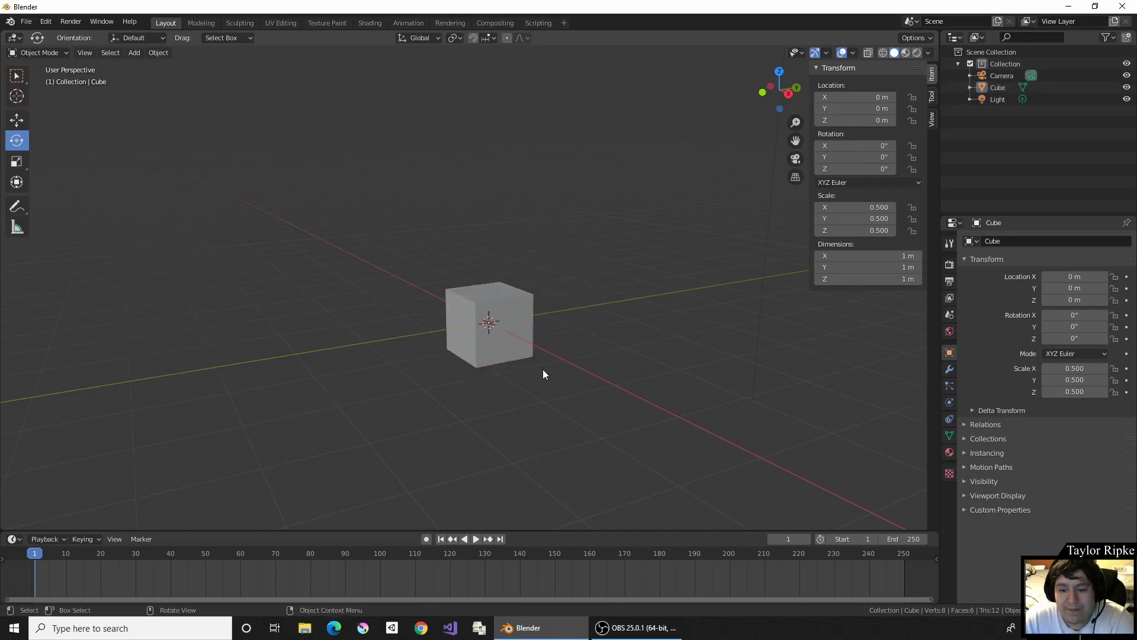
Select the 1 m cube at the world origin in a close-up view
scroll(471, 337, "up", 4)
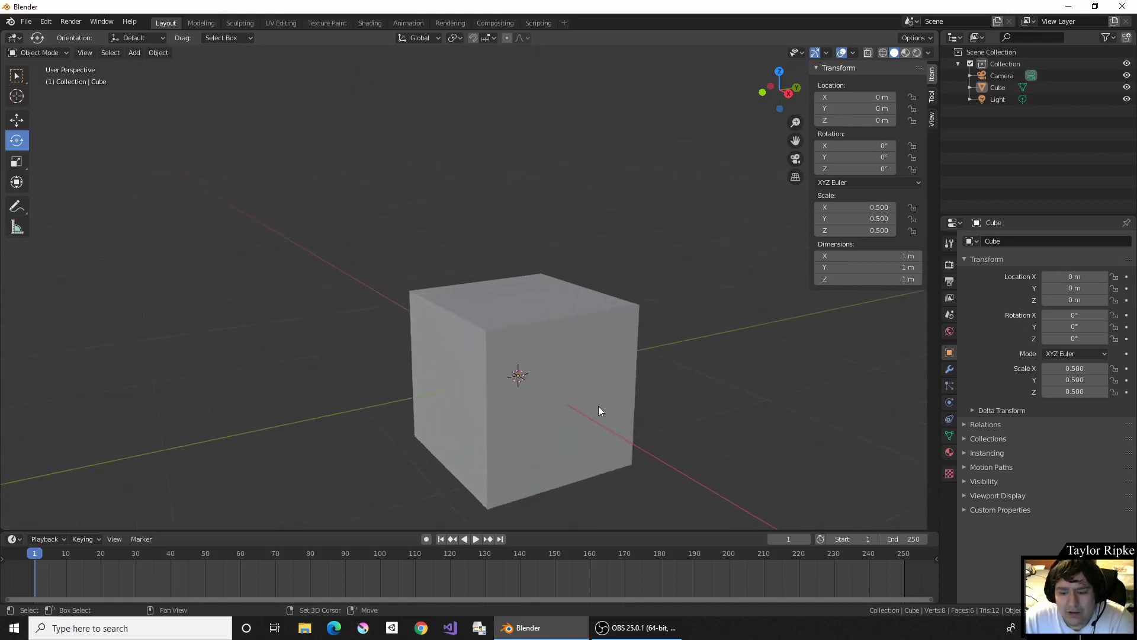
middle_click_drag(559, 370, 521, 286, "shift")
scroll(491, 279, "up", 2)
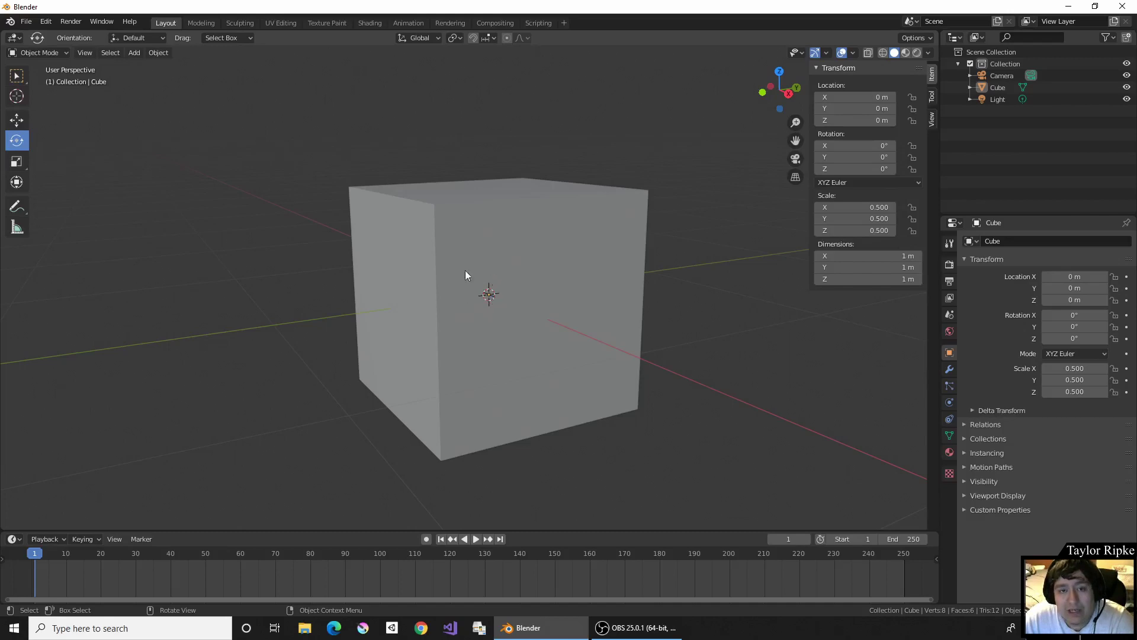
left_click(484, 297)
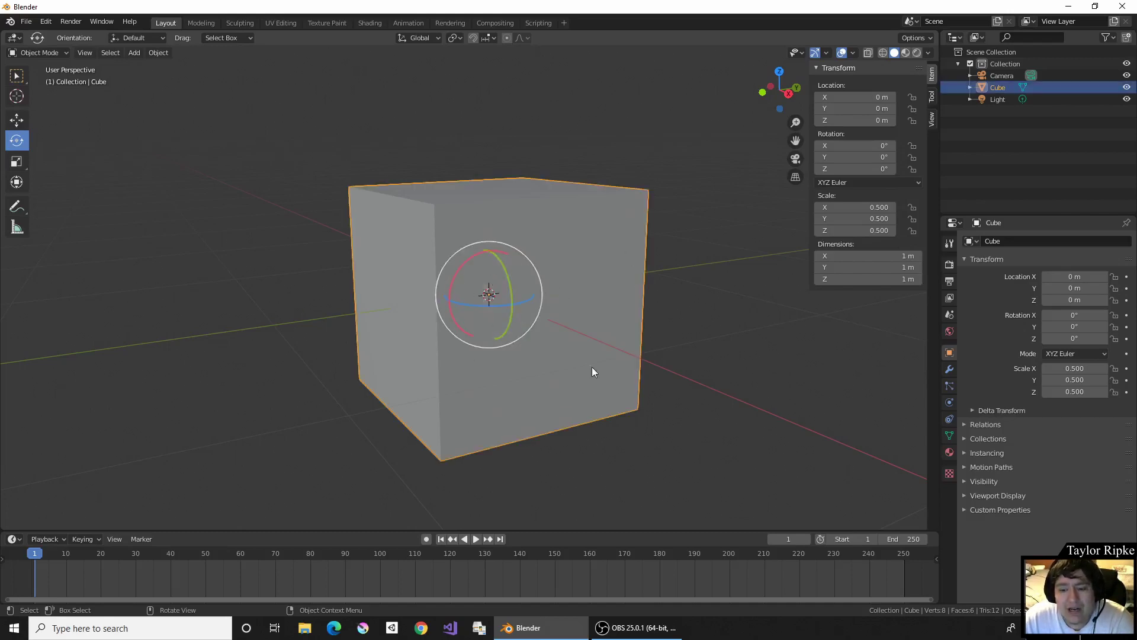
right_click(578, 188)
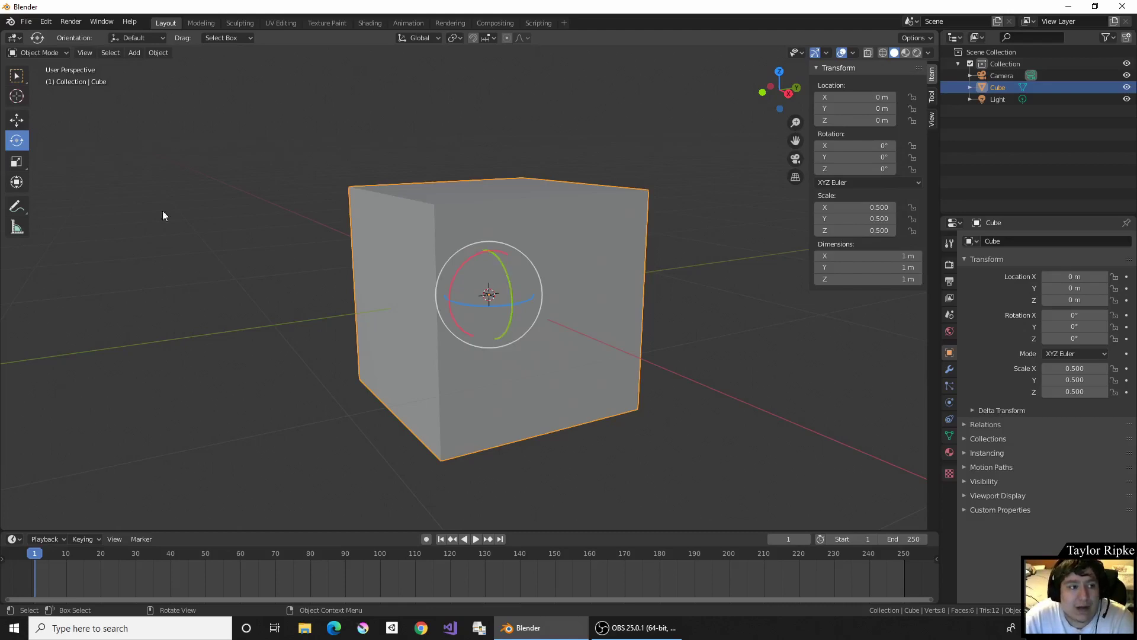
Place the 3D cursor at several spots in the empty space around the cube, ending in front of its lower left side
left_click(17, 96)
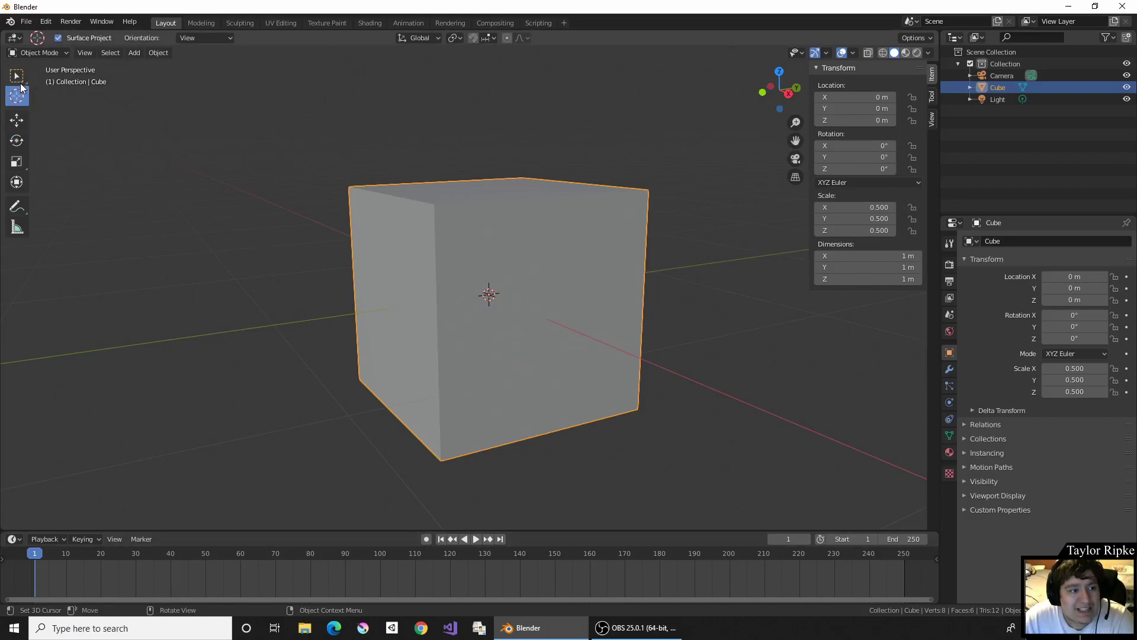
right_click(275, 279)
left_click(261, 277)
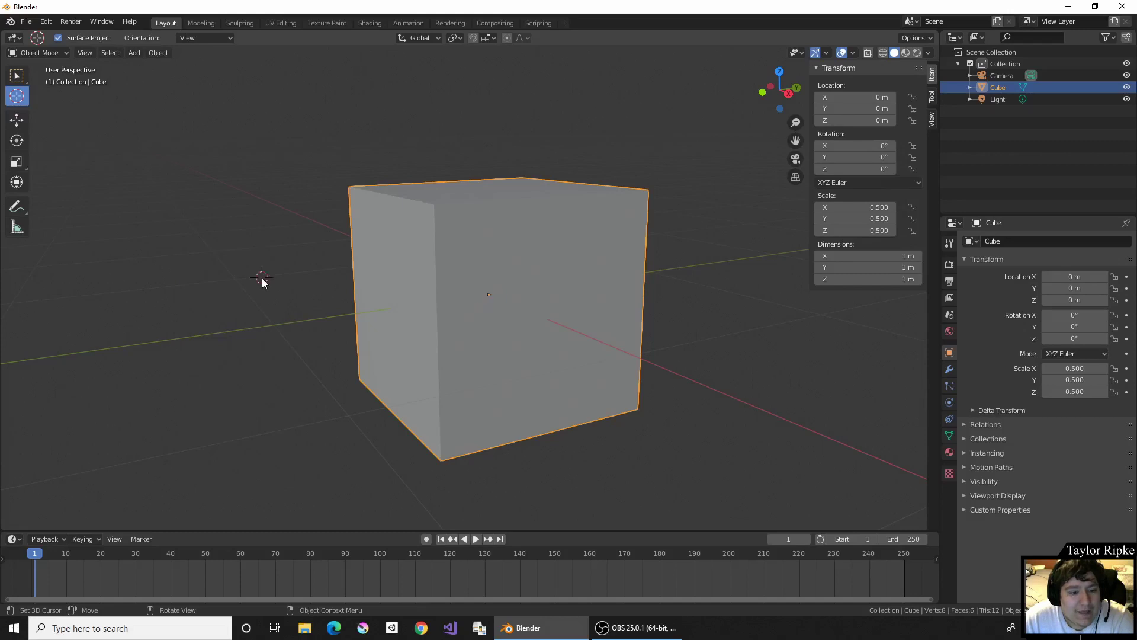
left_click(290, 381)
left_click(768, 341)
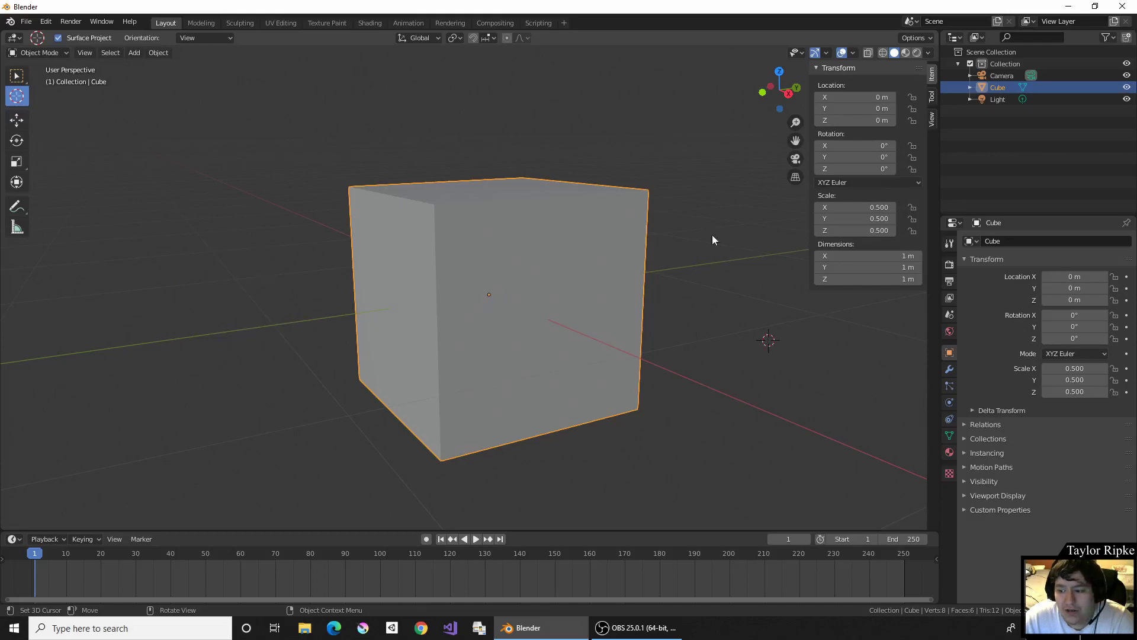
left_click(521, 106)
left_click(373, 107)
left_click(254, 161)
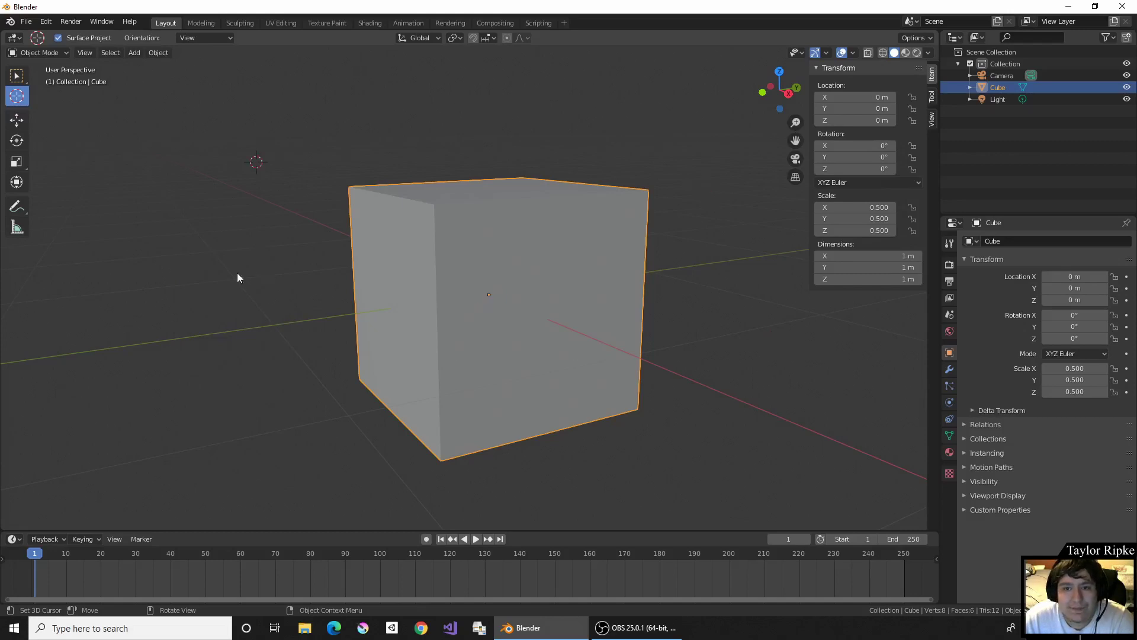
left_click(210, 320)
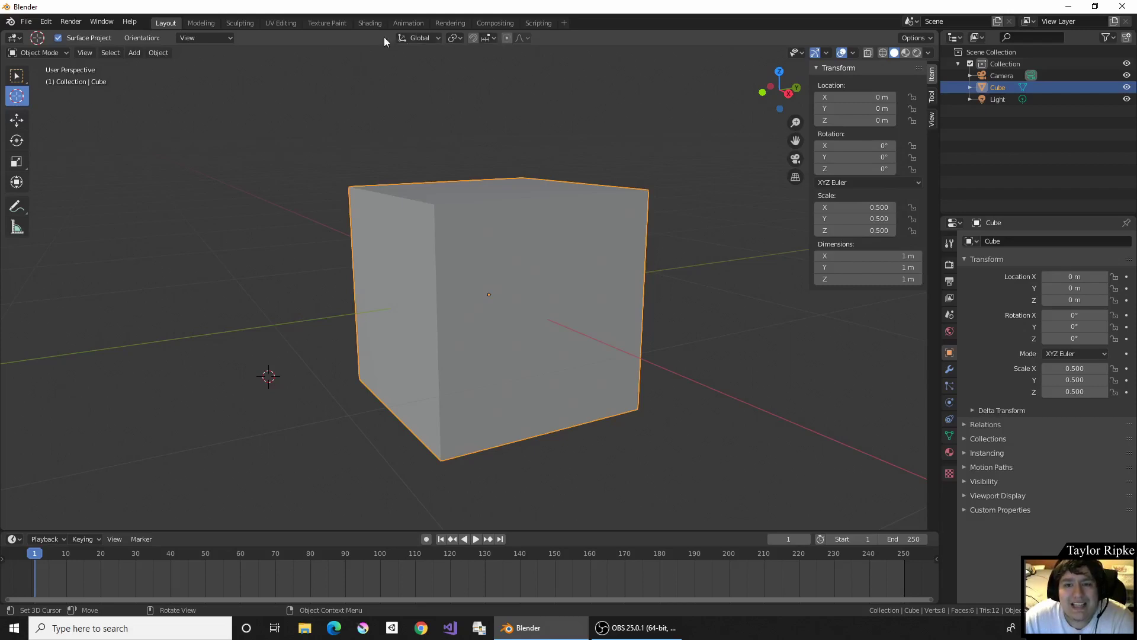
Examine the available transform pivot point and snapping options
left_click(457, 40)
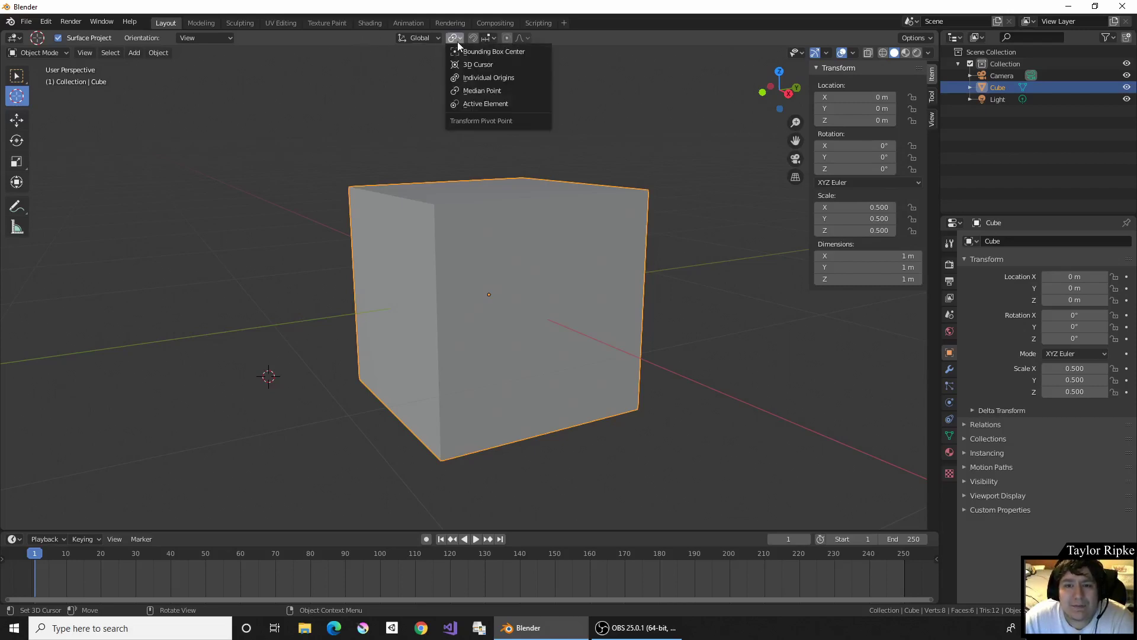
mouse_move(500, 40)
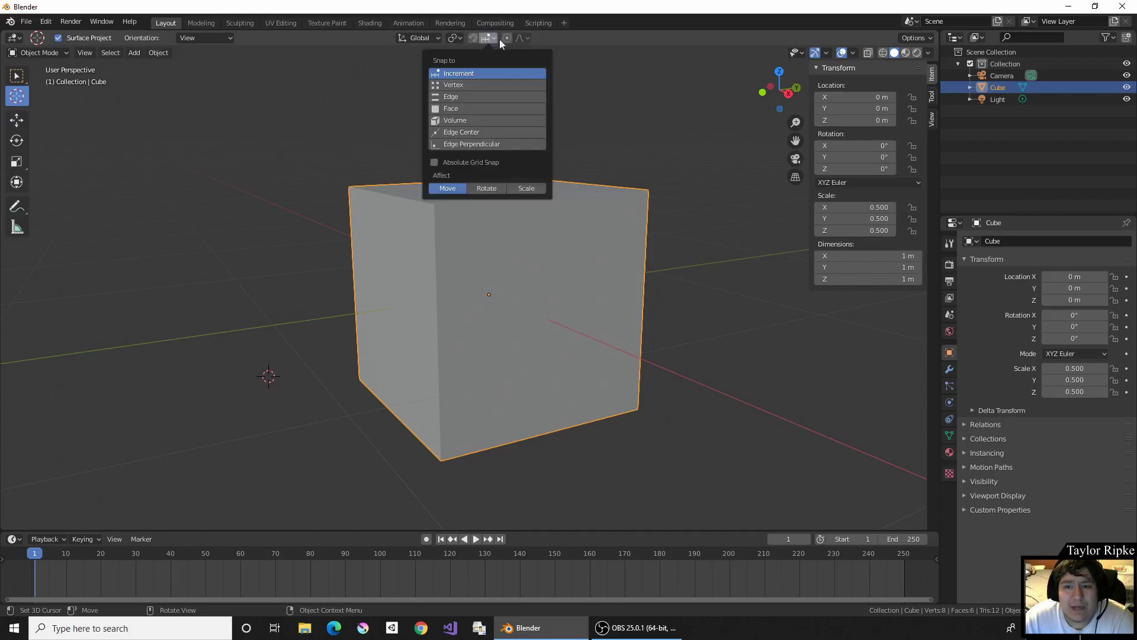
mouse_move(461, 39)
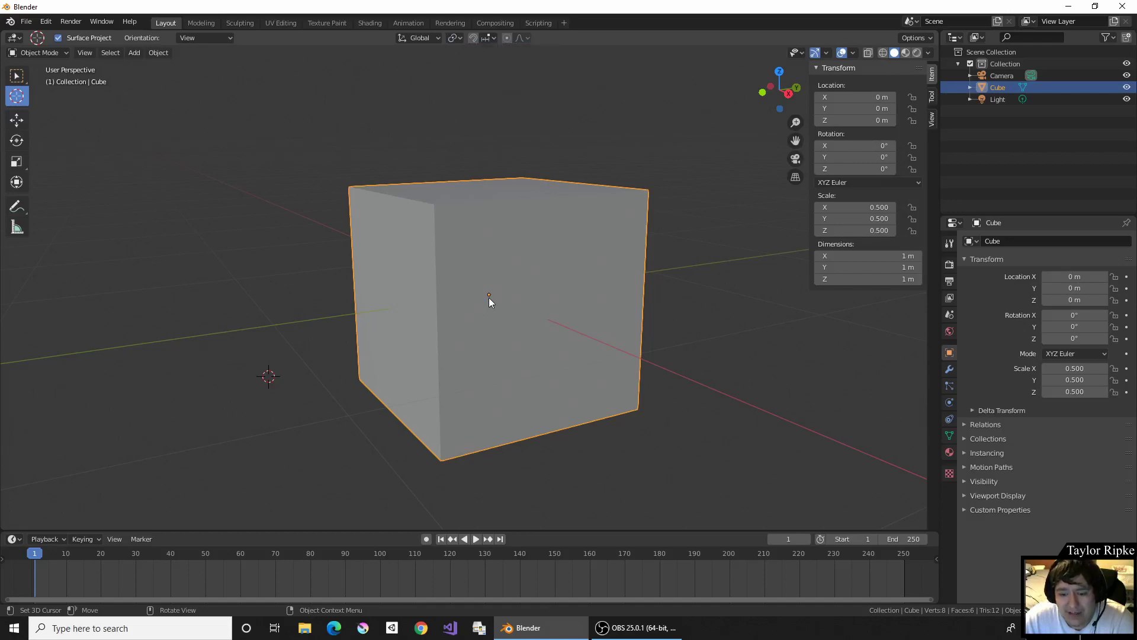
middle_click_drag(440, 325, 470, 330)
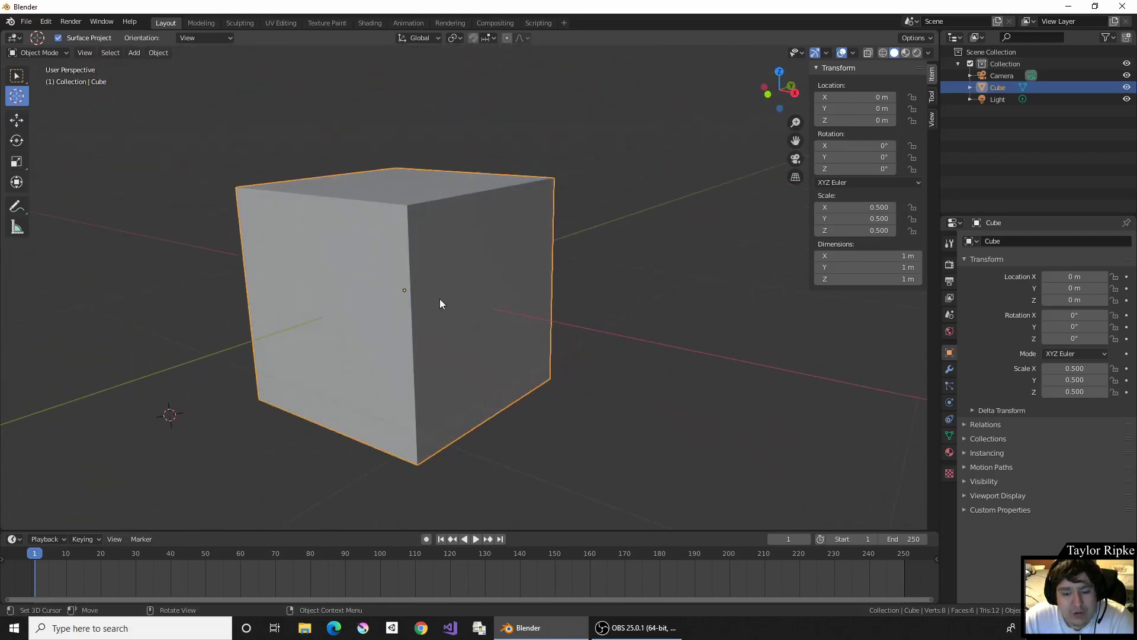
Set the transform pivot point to 3D Cursor and rotate the cube about 2.84° around the X axis
middle_click_drag(406, 304, 555, 304)
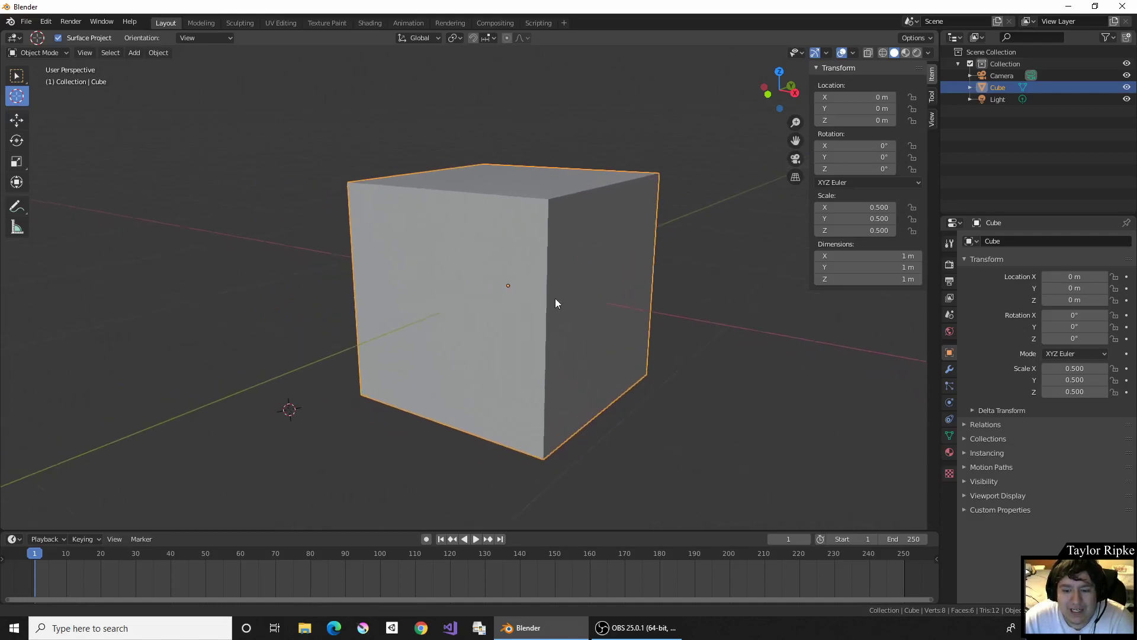
mouse_move(546, 233)
middle_mouse_down()
mouse_move(556, 310)
mouse_move(548, 256)
middle_mouse_up()
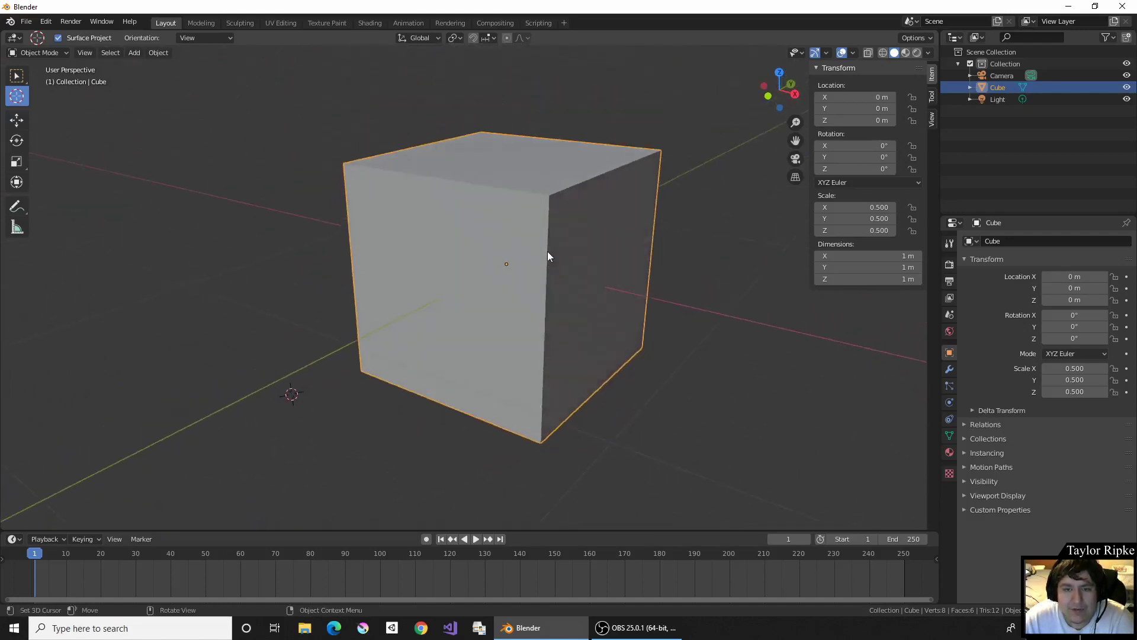
left_click(453, 37)
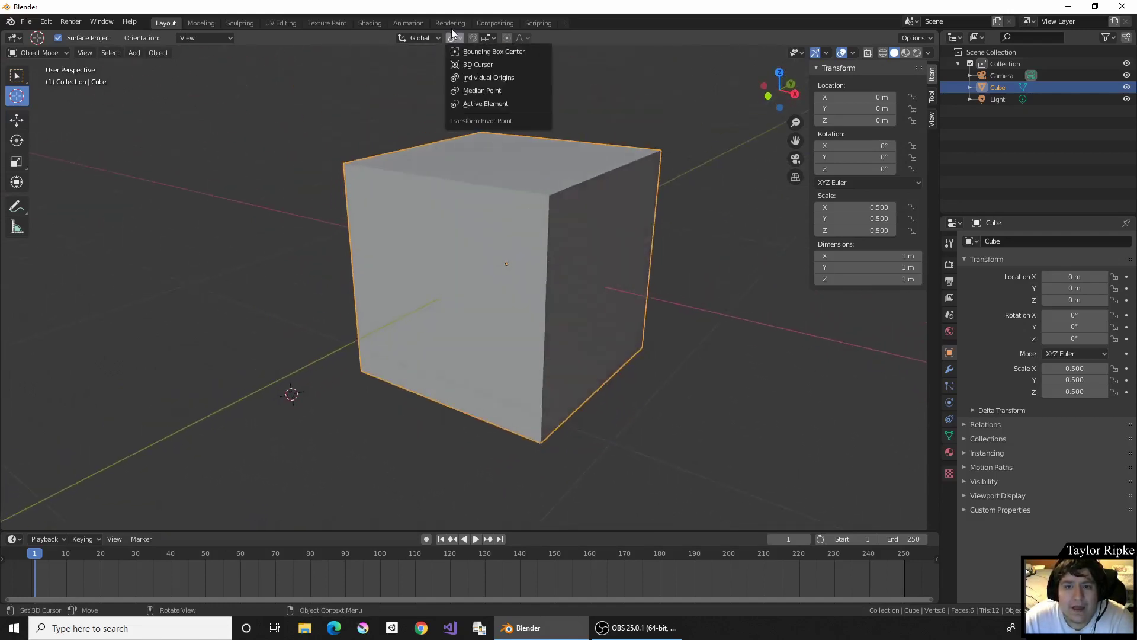
left_click(478, 66)
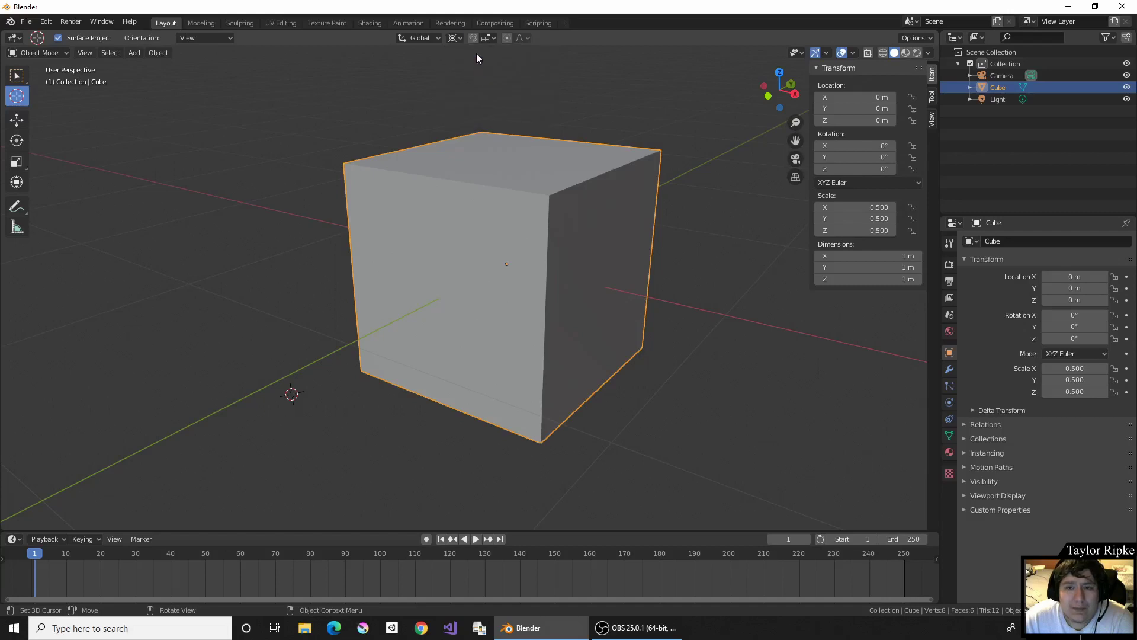
left_click(17, 181)
left_click(14, 160)
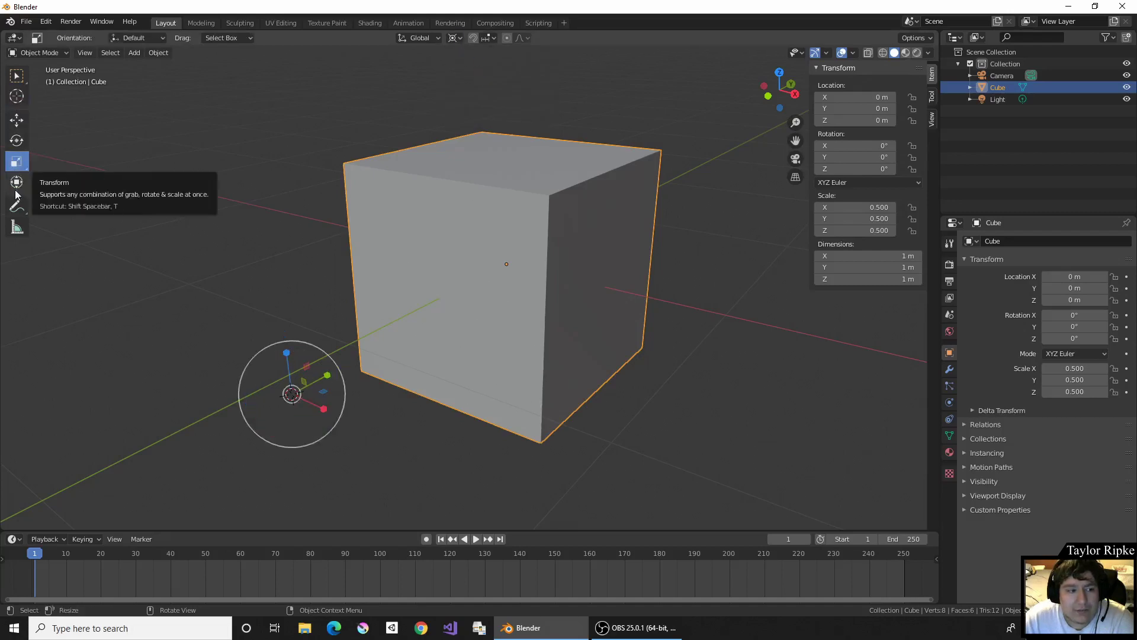
left_click(18, 143)
left_click_drag(263, 381, 232, 417)
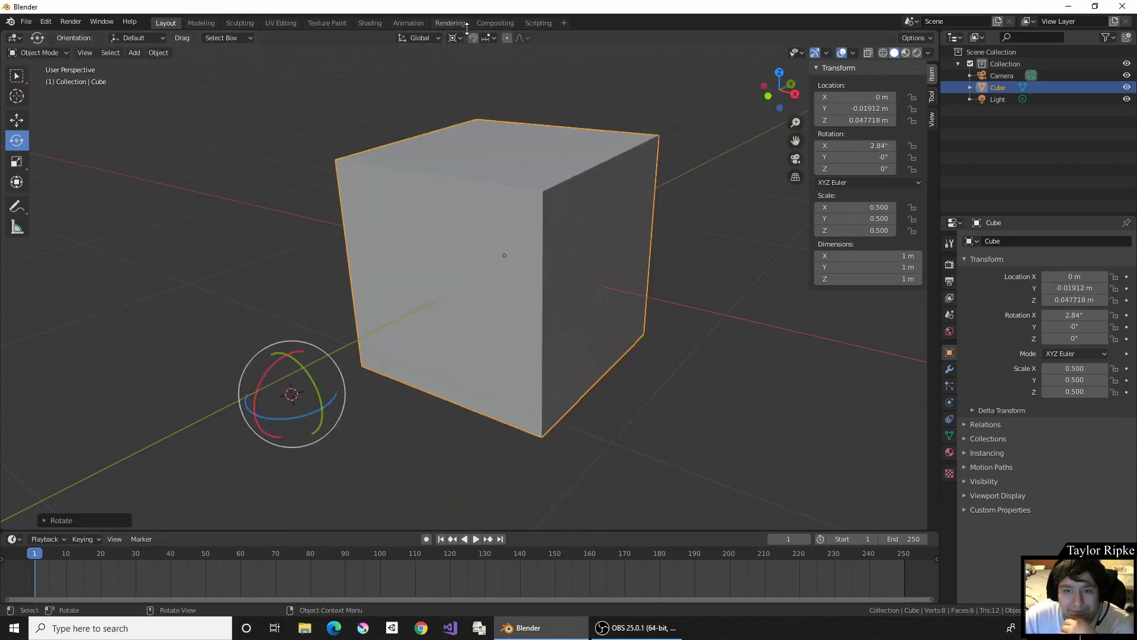
Set the pivot point to Median Point and rotate the cube freely to about -56.1° X, 3.5° Y and -7.78° Z
left_click(448, 35)
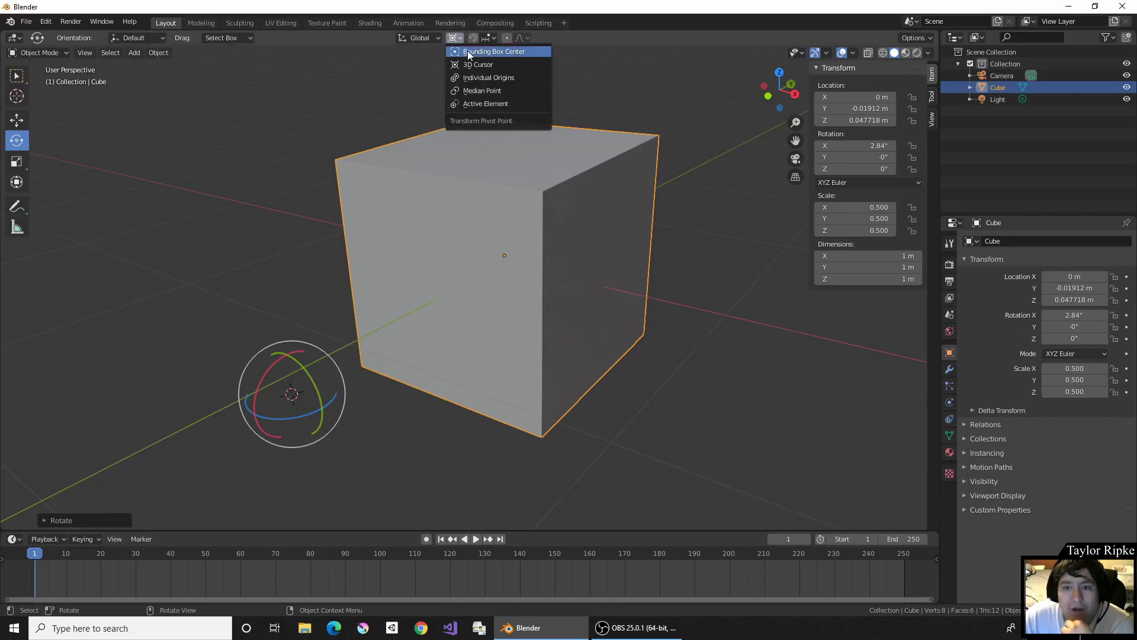
left_click(491, 90)
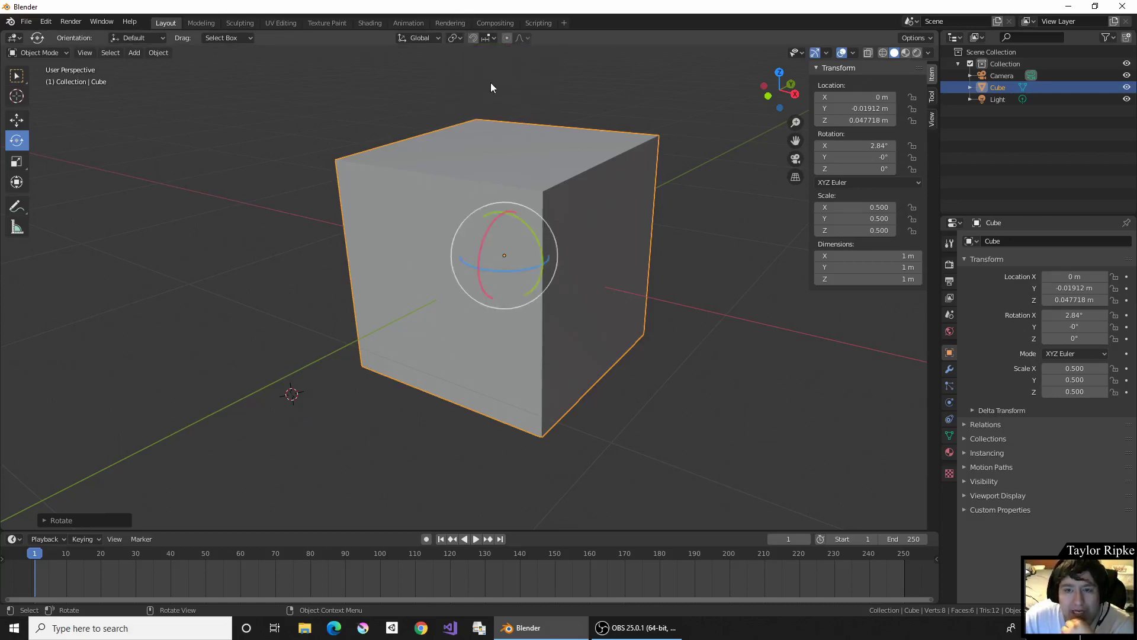
left_click_drag(478, 240, 468, 181)
Compare the Bounding Box Center and 3D Cursor pivot points on the tilted cube and return to Median Point
left_click(453, 37)
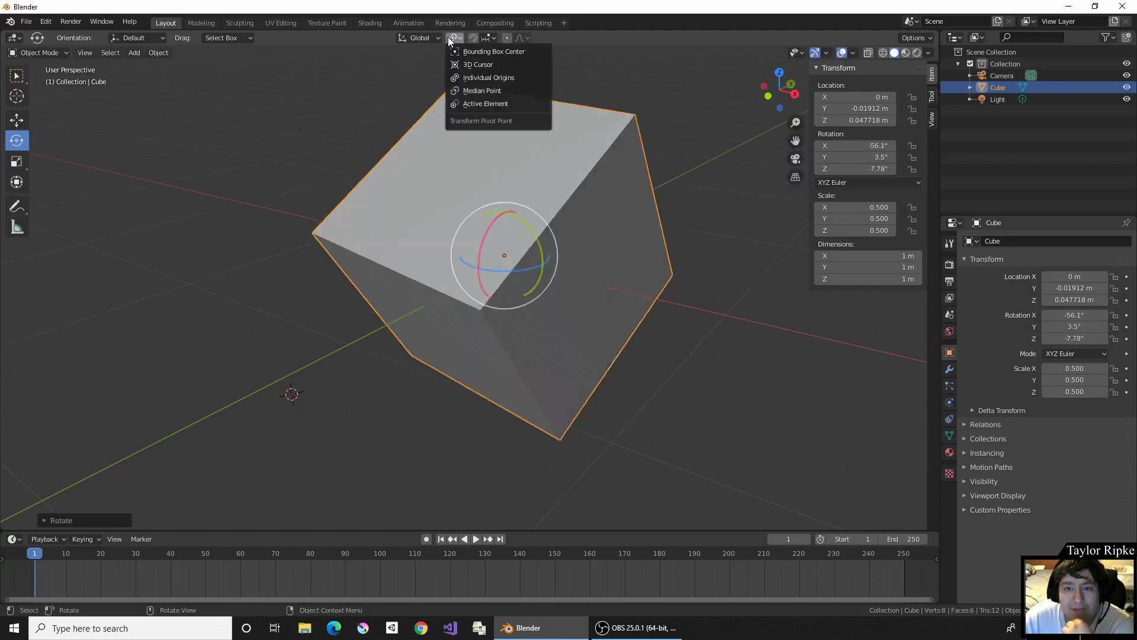
left_click(493, 52)
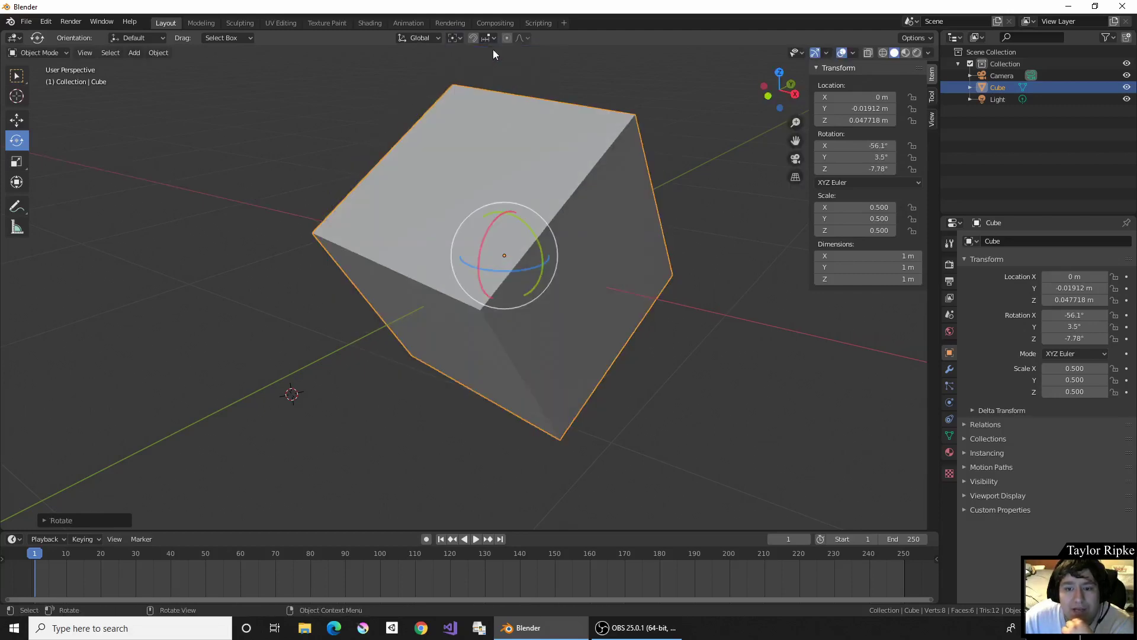
left_click(455, 37)
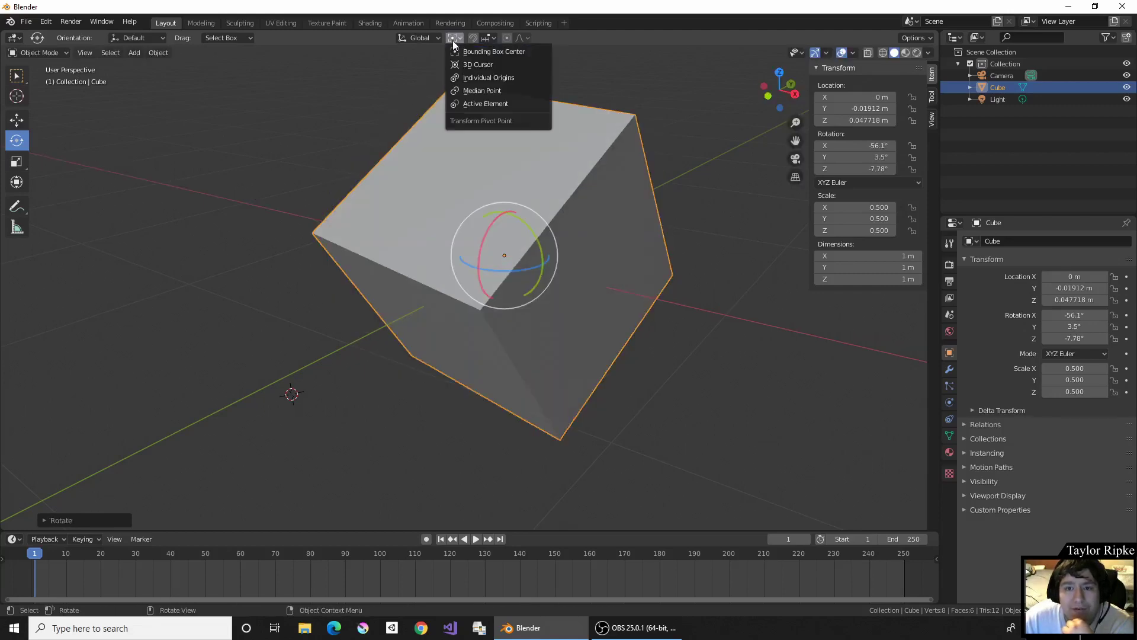
left_click(479, 69)
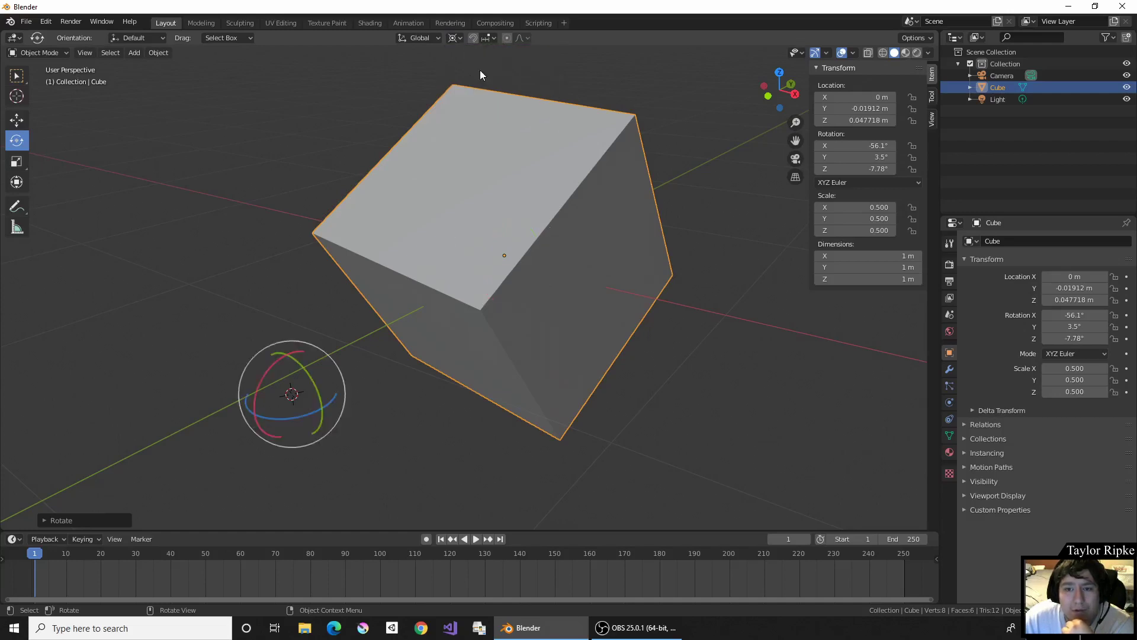
left_click(454, 41)
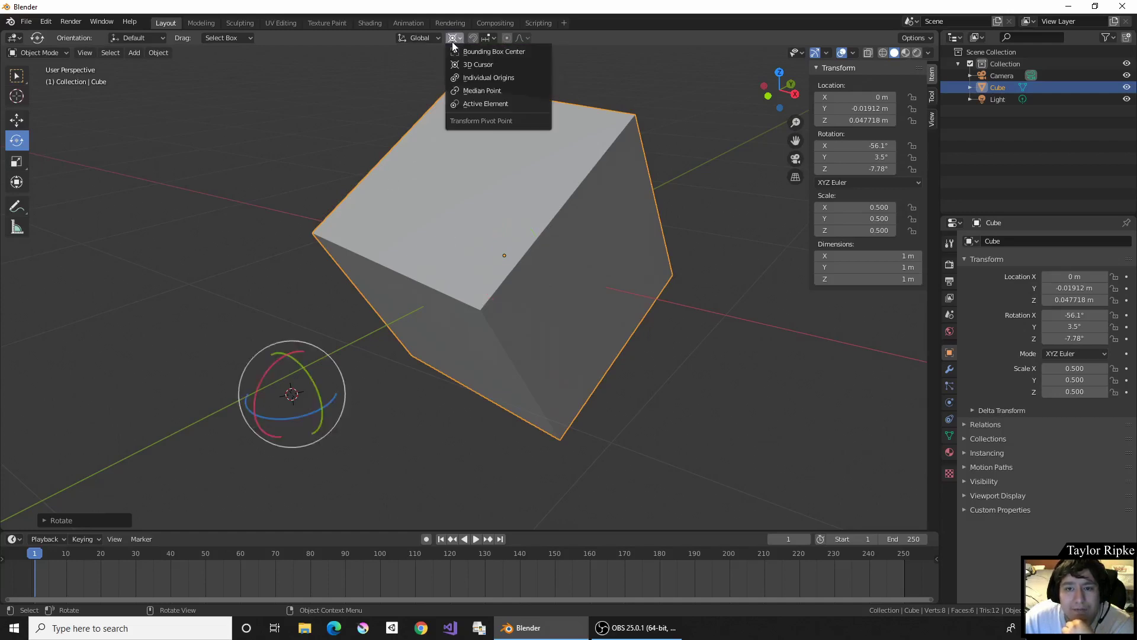
left_click(486, 93)
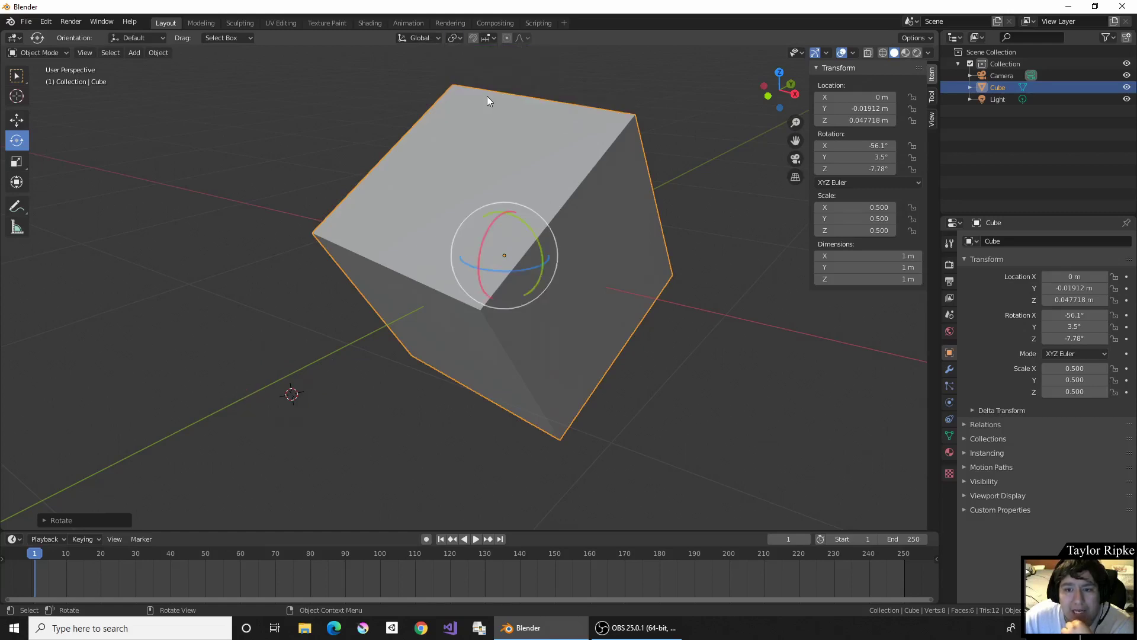
Move the tilted cube up along the global Z axis to a Z location of about 0.75 m
left_click(16, 119)
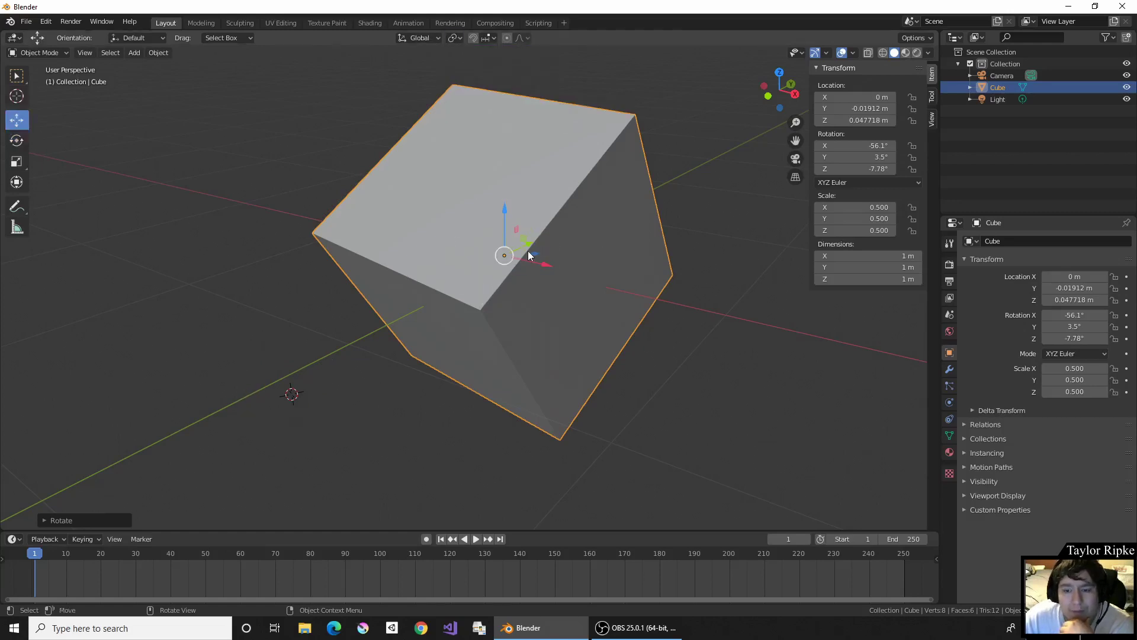
scroll(514, 226, "down", 8)
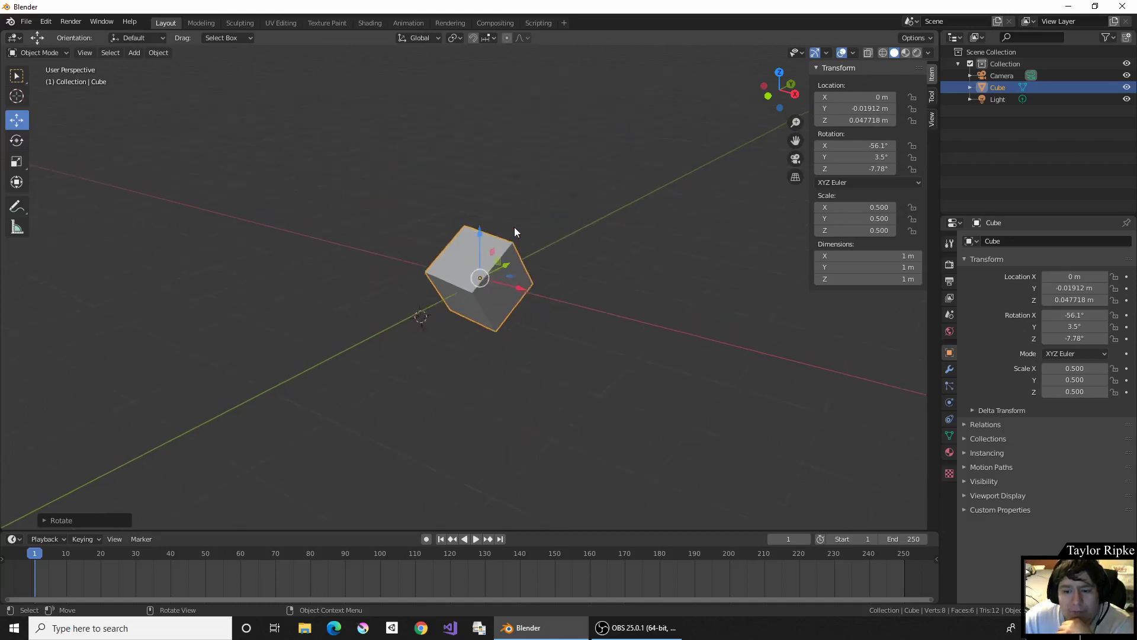
middle_click_drag(537, 275, 492, 286)
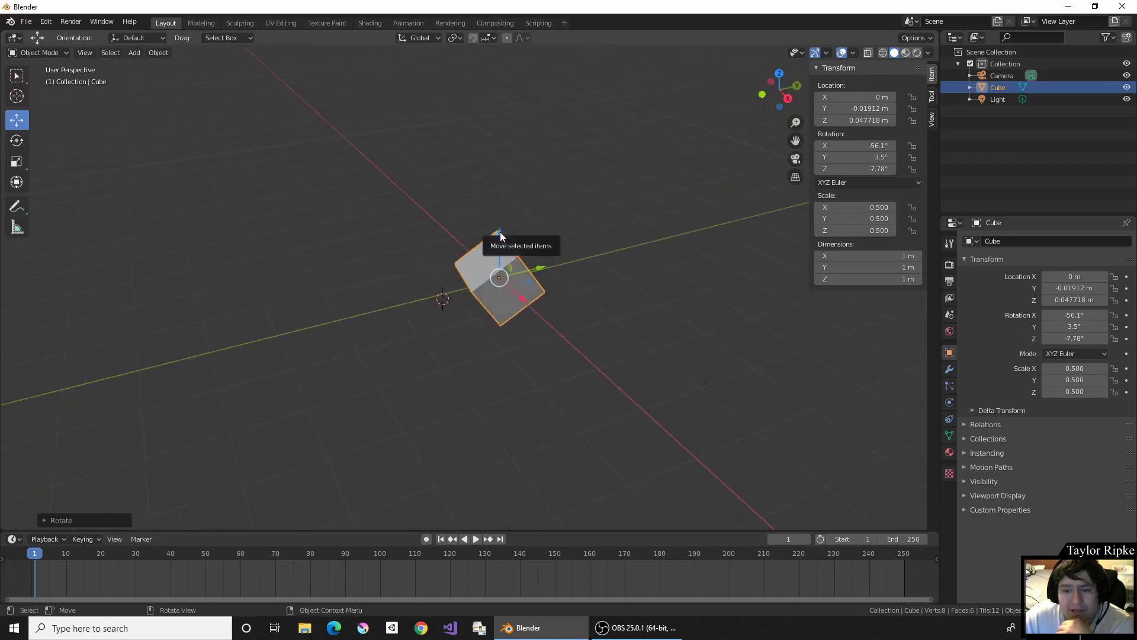
left_click_drag(500, 232, 501, 198)
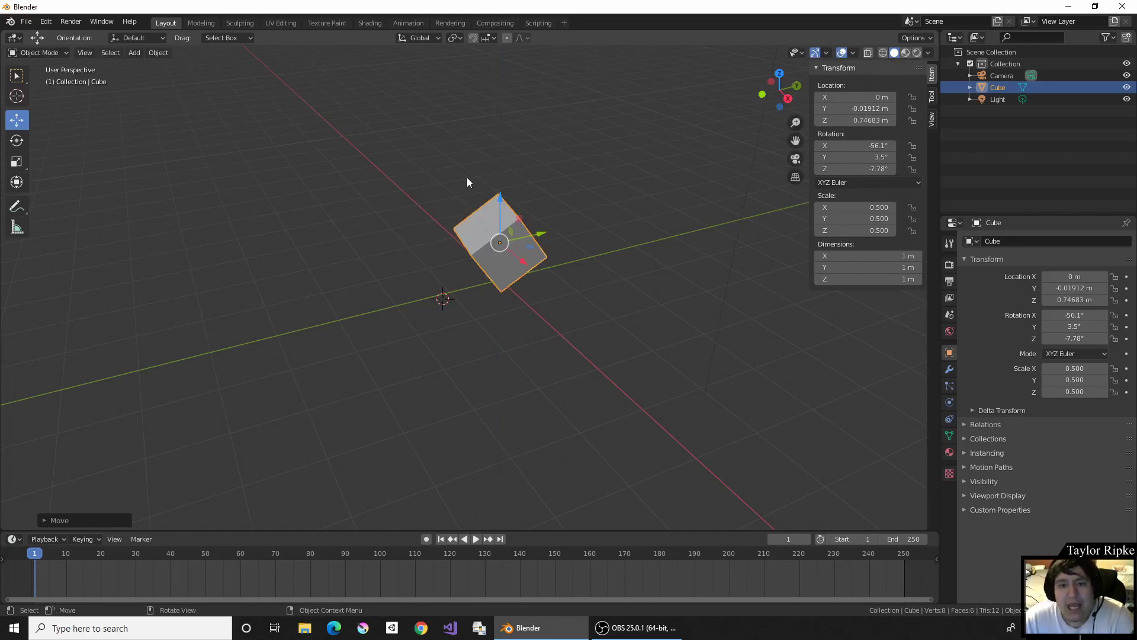
Set the transform orientation to Local and move the cube down along its own Z axis to about Z 0.39 m
left_click(419, 38)
left_click(417, 27)
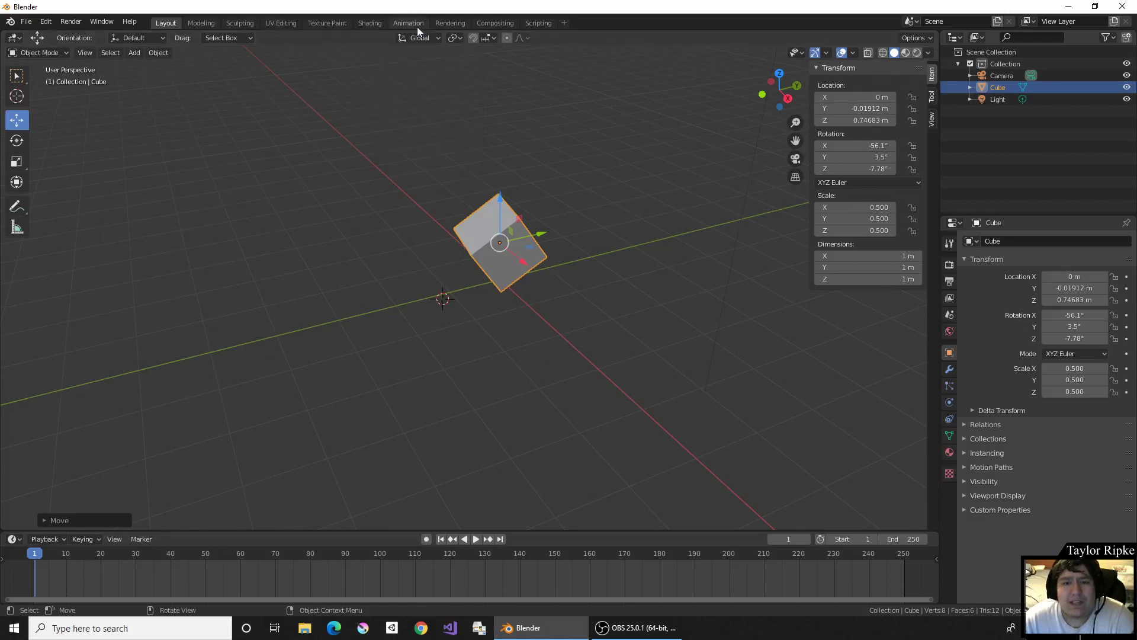
left_click(417, 39)
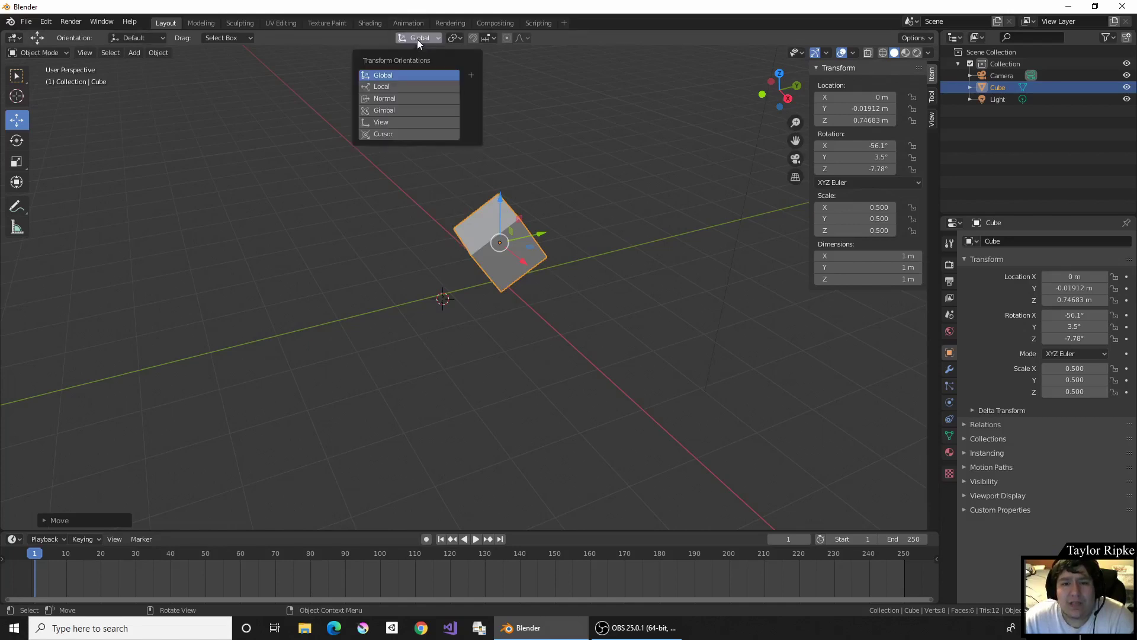
left_click(379, 87)
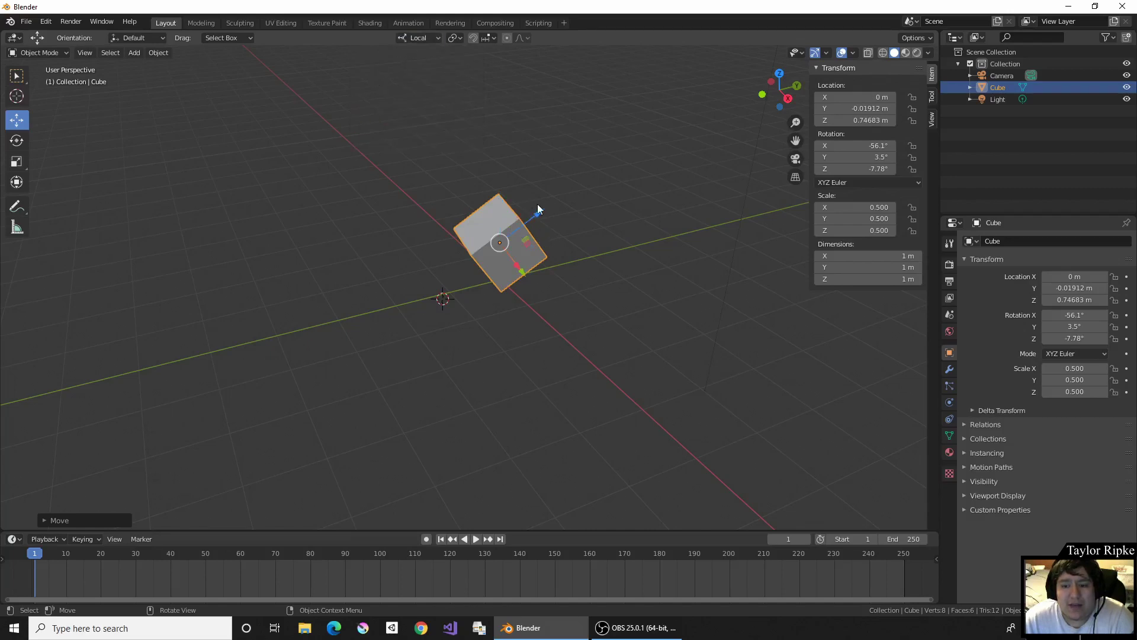
left_click_drag(537, 215, 527, 271)
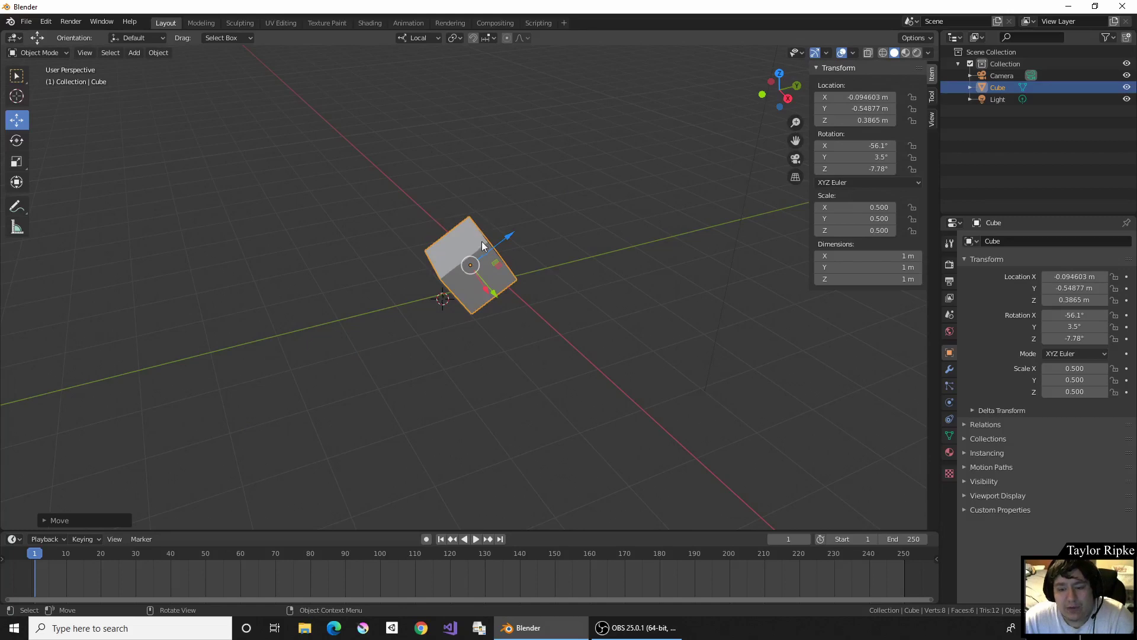
Try the Normal, Gimbal, Cursor and View transform orientations on the cube, ending with View
left_click(414, 39)
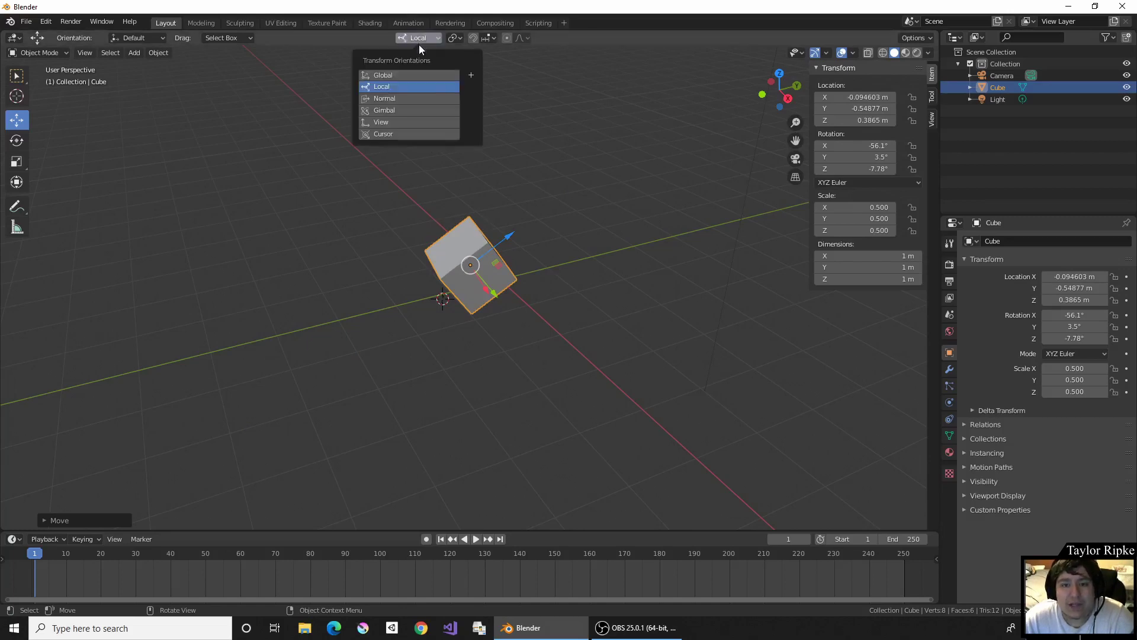
left_click(412, 97)
left_click(426, 112)
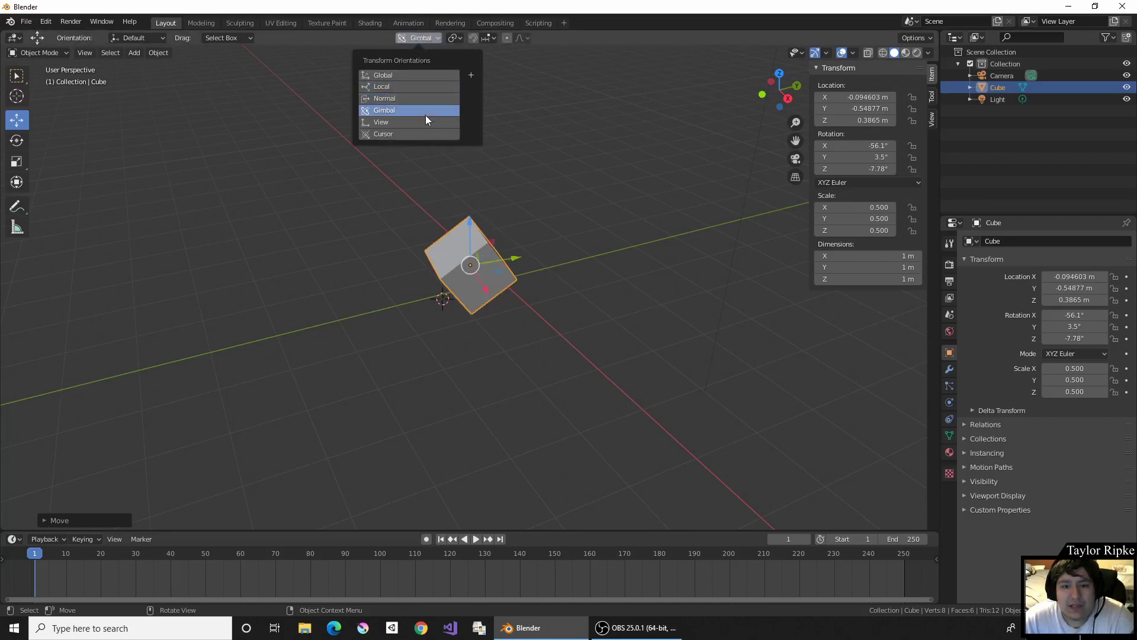
left_click(416, 132)
left_click(416, 122)
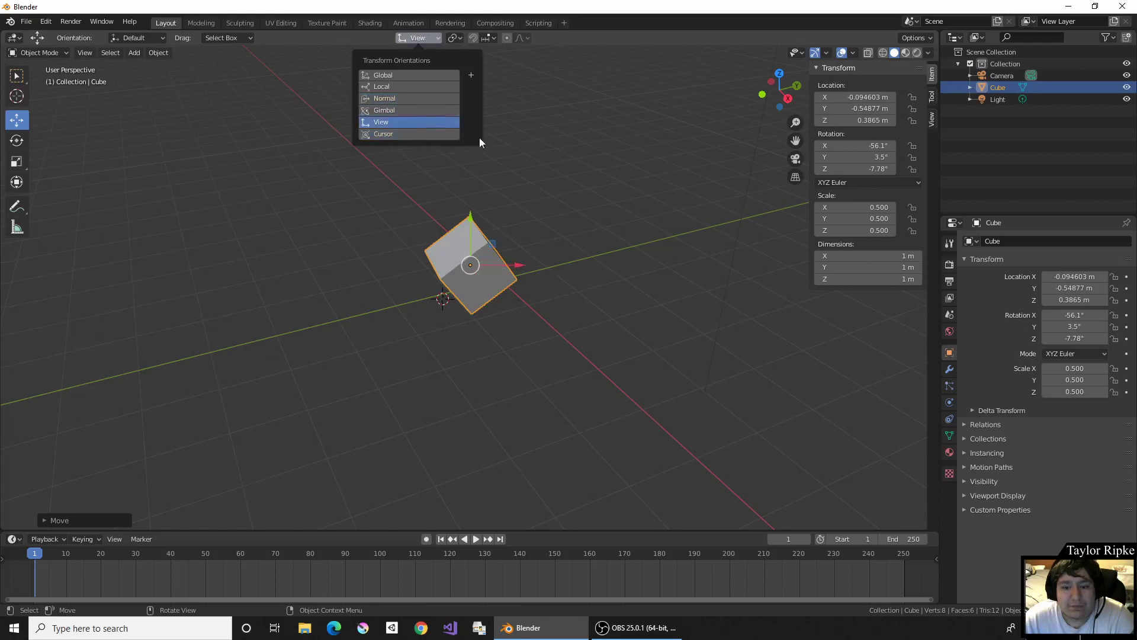
middle_click_drag(479, 137, 694, 281)
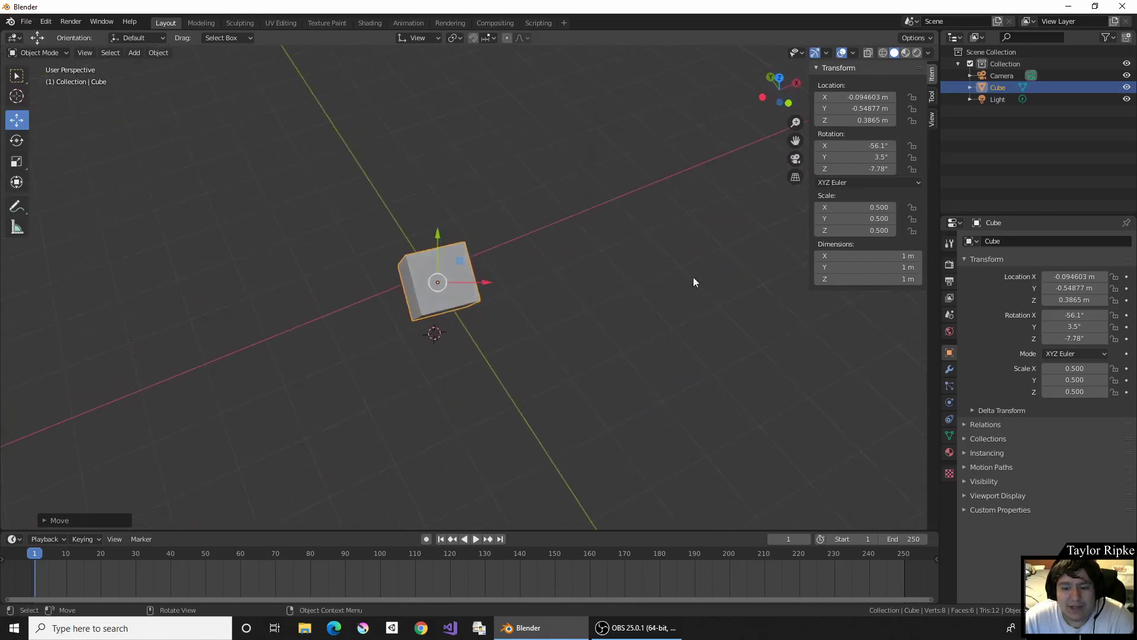
Compare the Global and Local transform orientations on the cube and leave the orientation set to Global
left_click(416, 38)
left_click(382, 75)
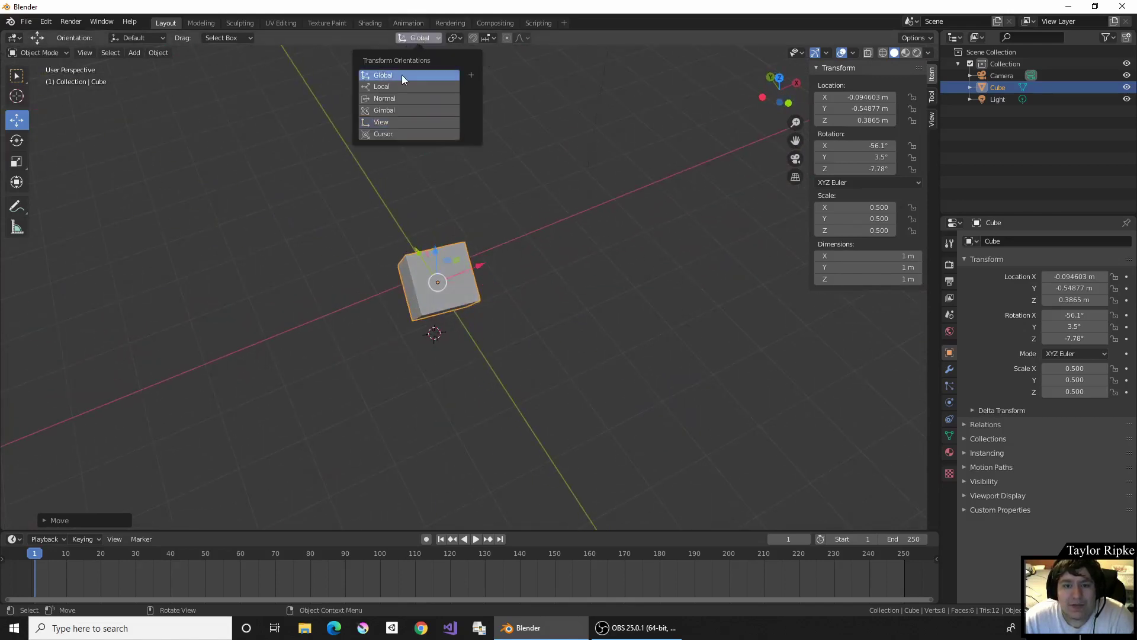
left_click(391, 86)
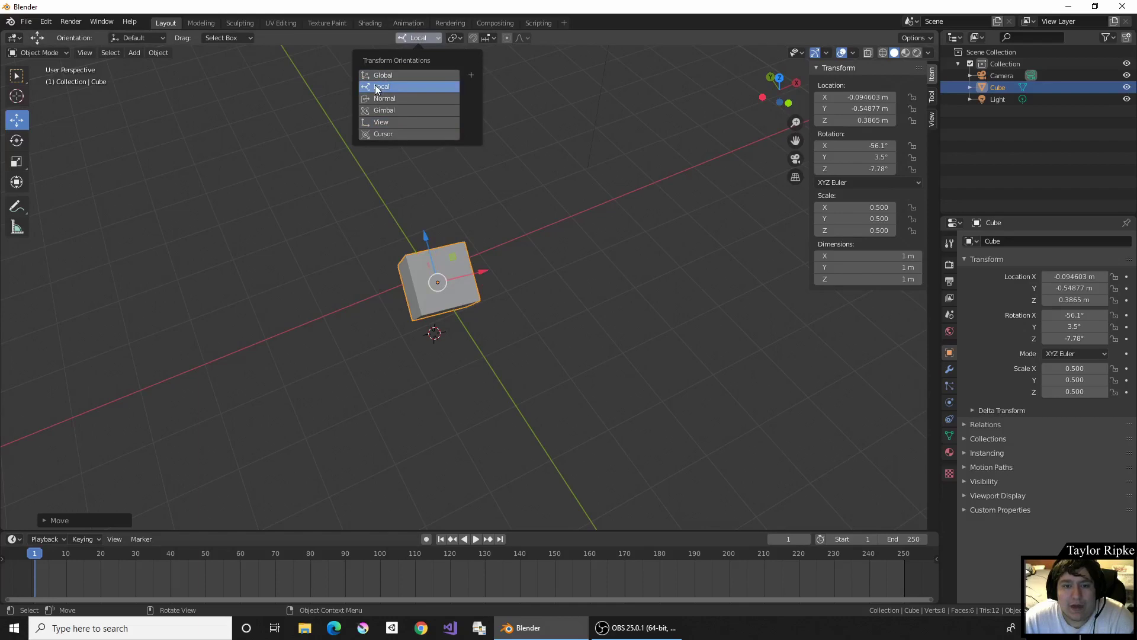
left_click(379, 74)
middle_click_drag(374, 294, 431, 279)
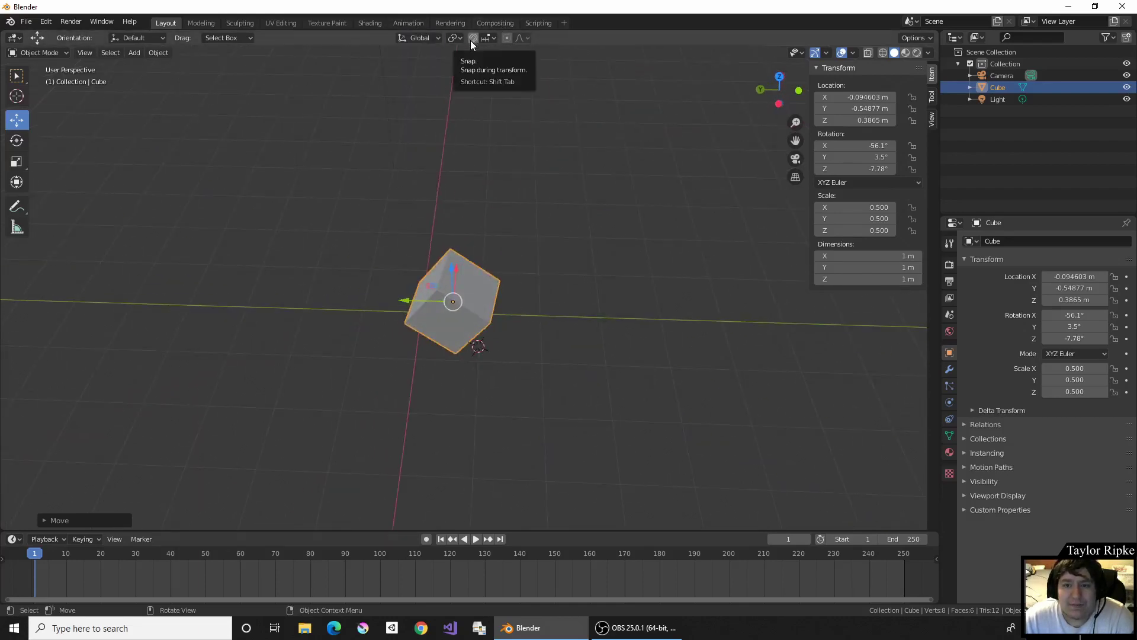
Examine the available proportional editing falloff, snapping, pivot point and transform orientation options
left_click(518, 39)
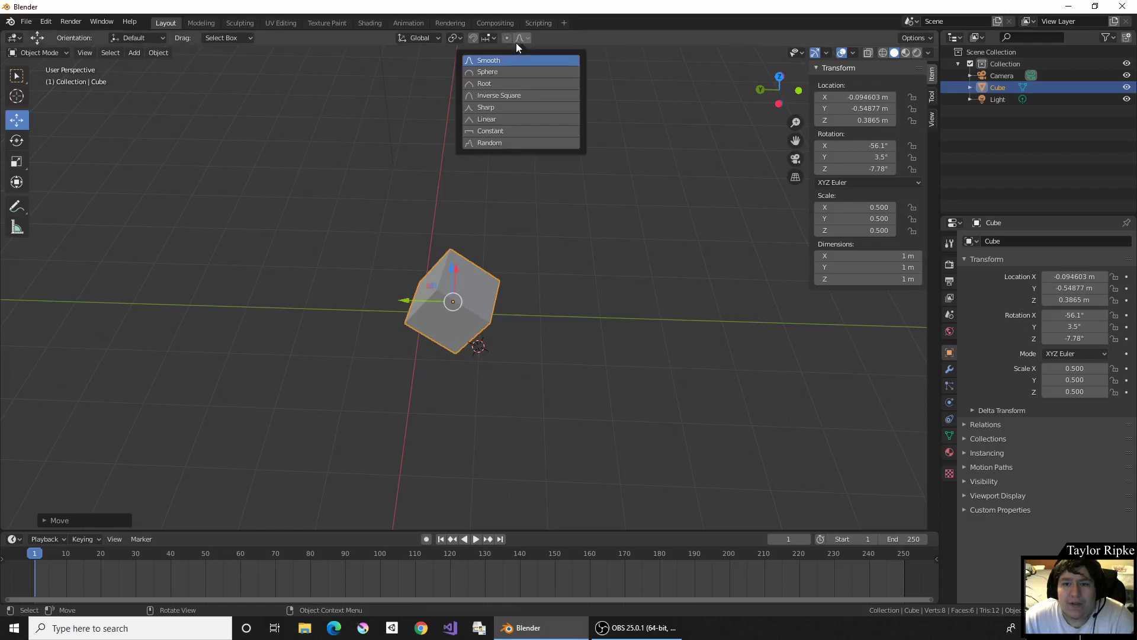
left_click(505, 38)
left_click(504, 38)
left_click(488, 38)
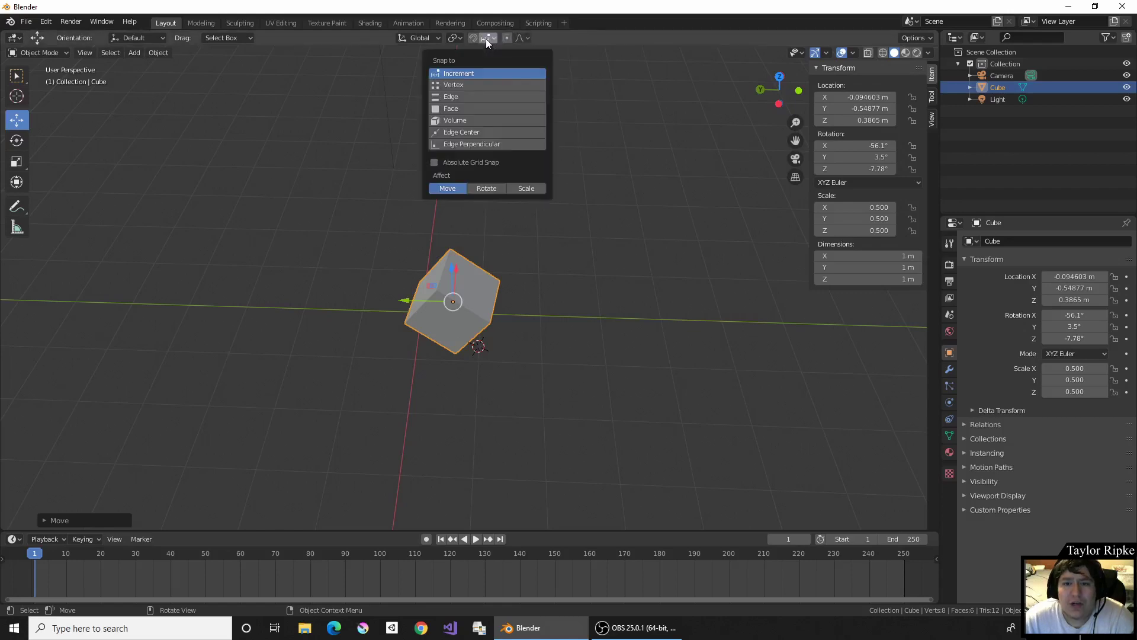
left_click(481, 35)
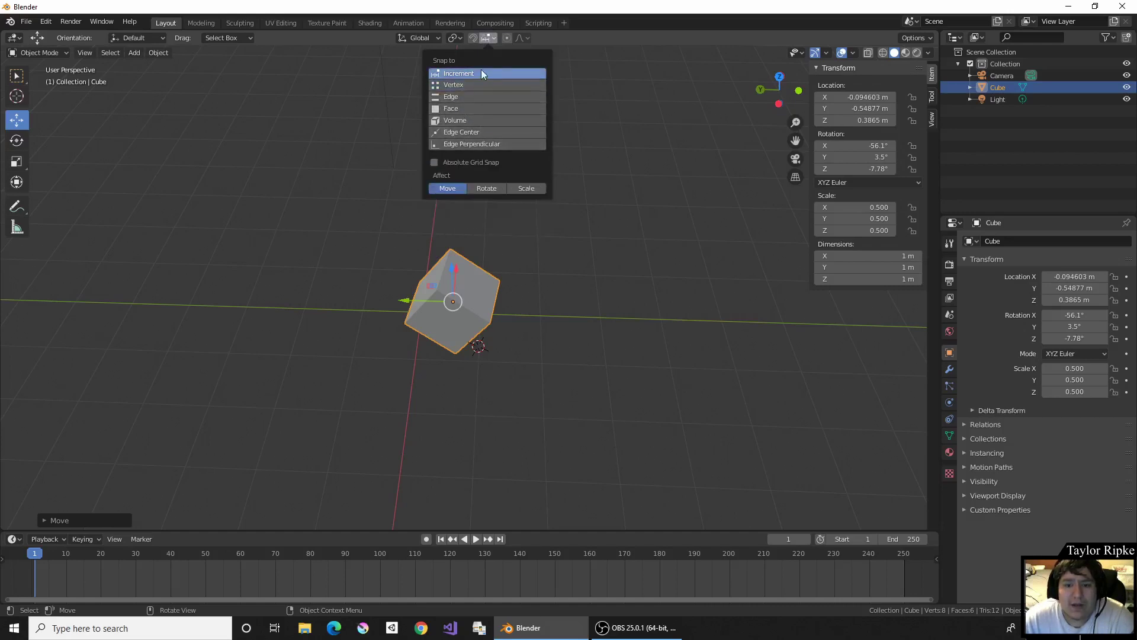
left_click(485, 41)
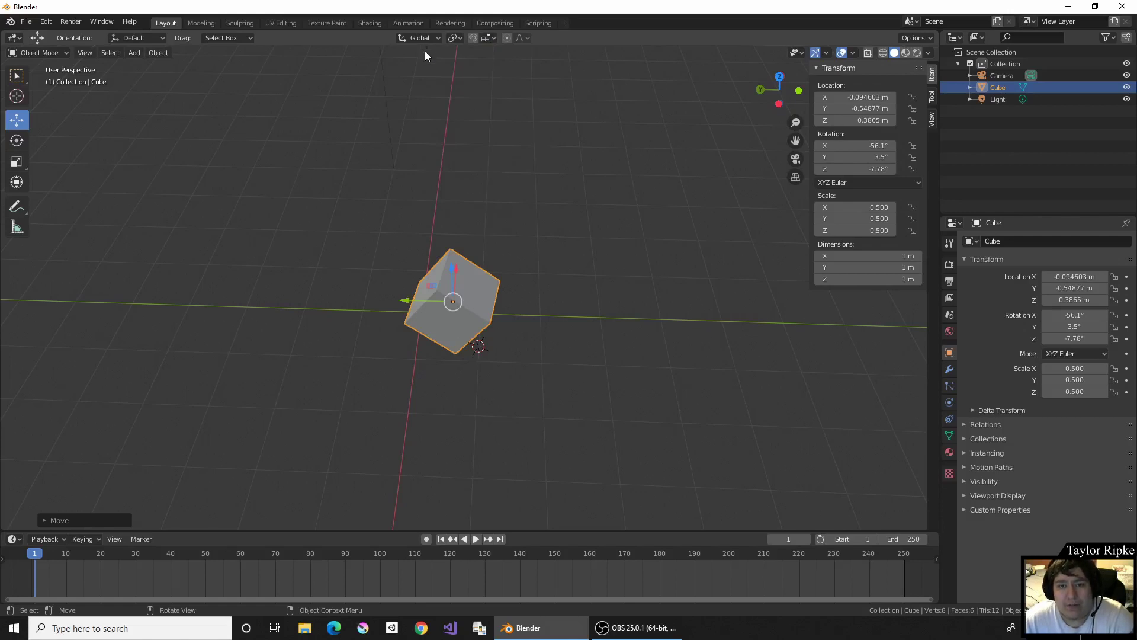
left_click(452, 37)
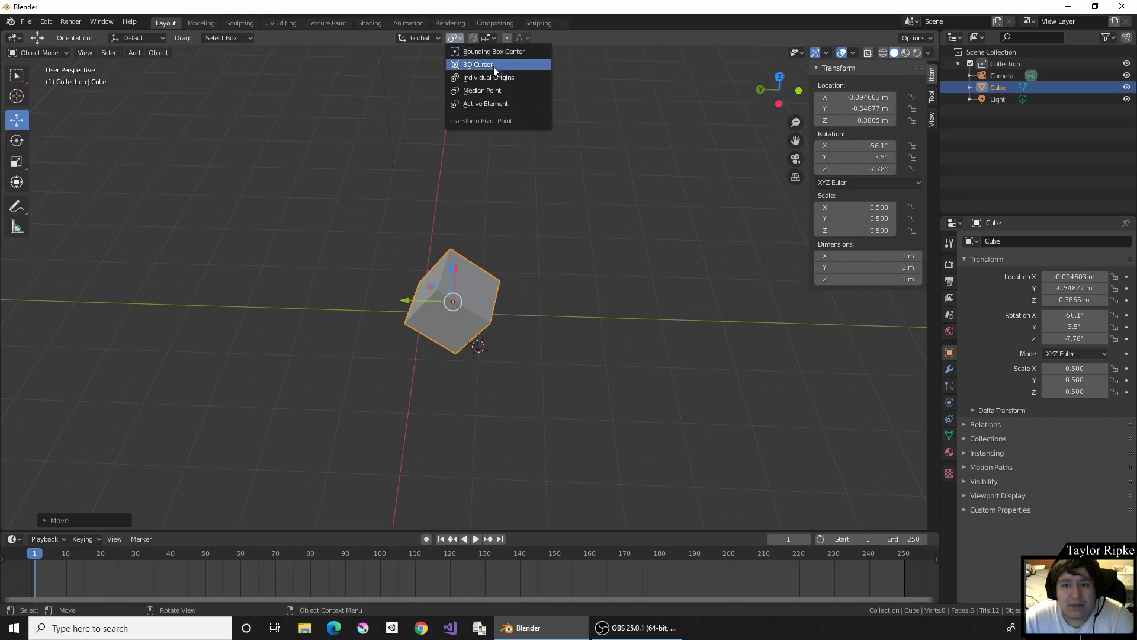
left_click(425, 36)
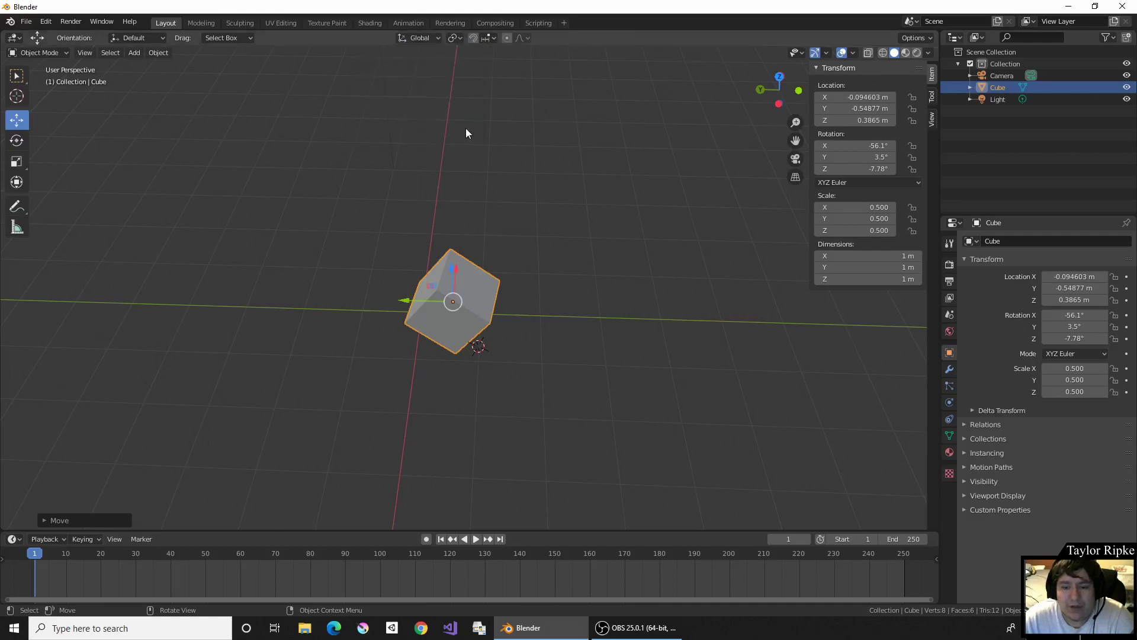
Snap the 3D cursor to the cube's centre and deselect the cube
key("shift+s")
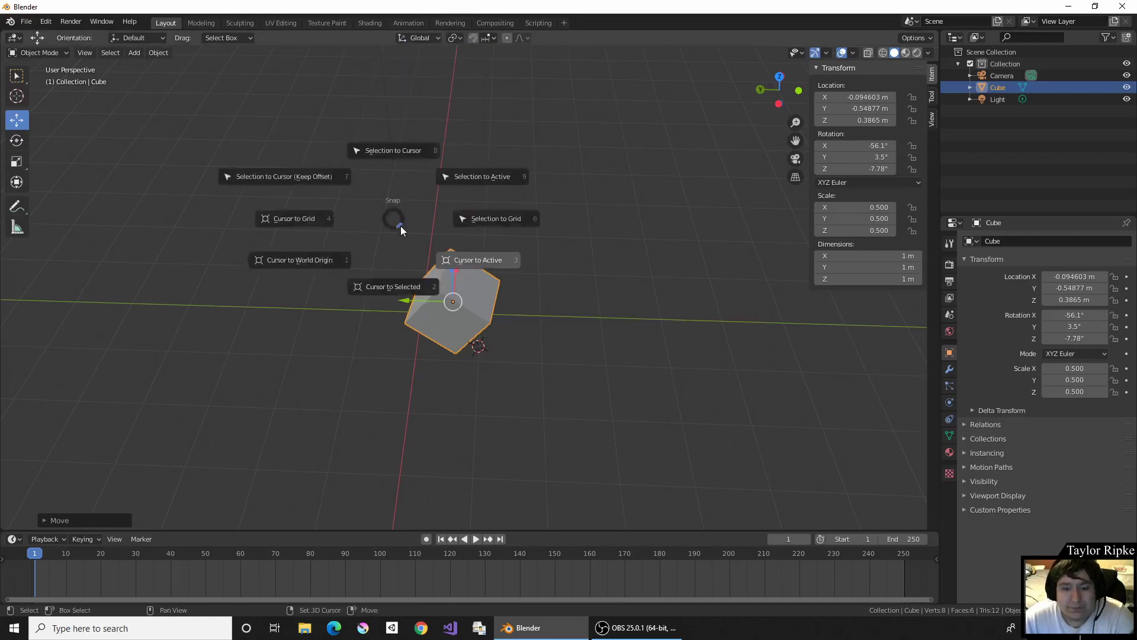
left_click(400, 230)
left_click(618, 286)
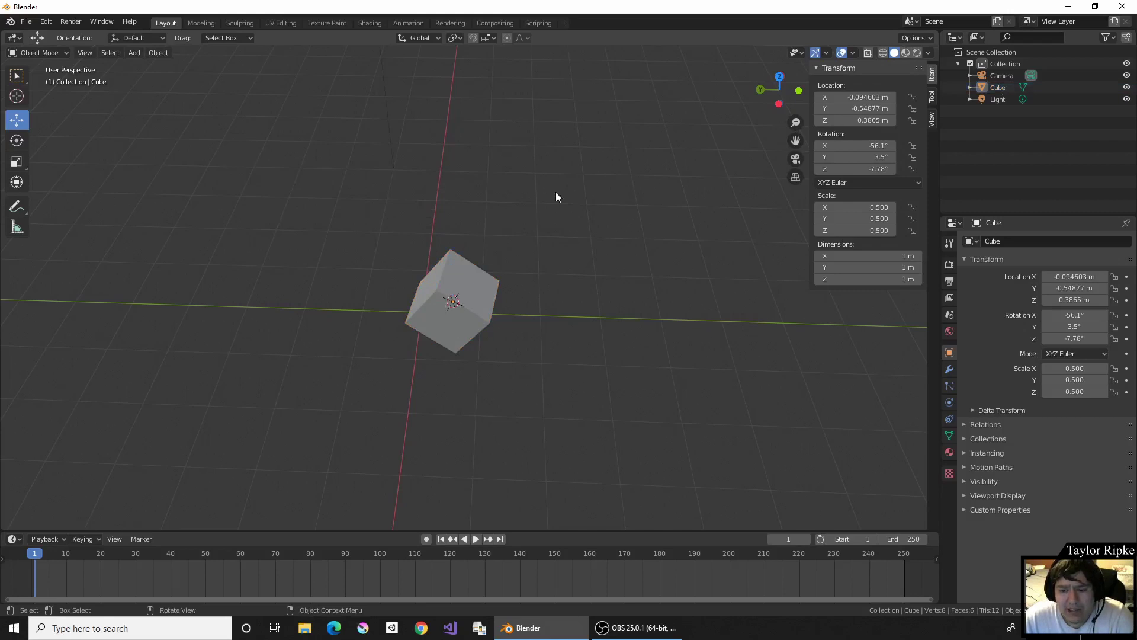
Activate the Cursor tool and place the 3D cursor freehand in the empty space beyond the cube
left_click(17, 96)
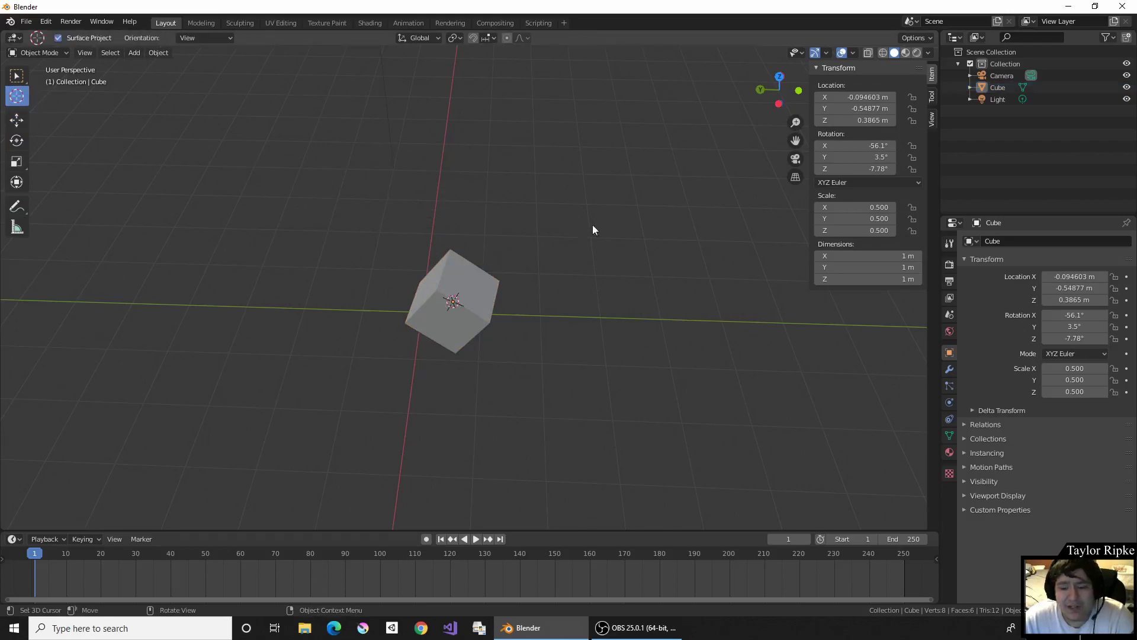
left_click(613, 230)
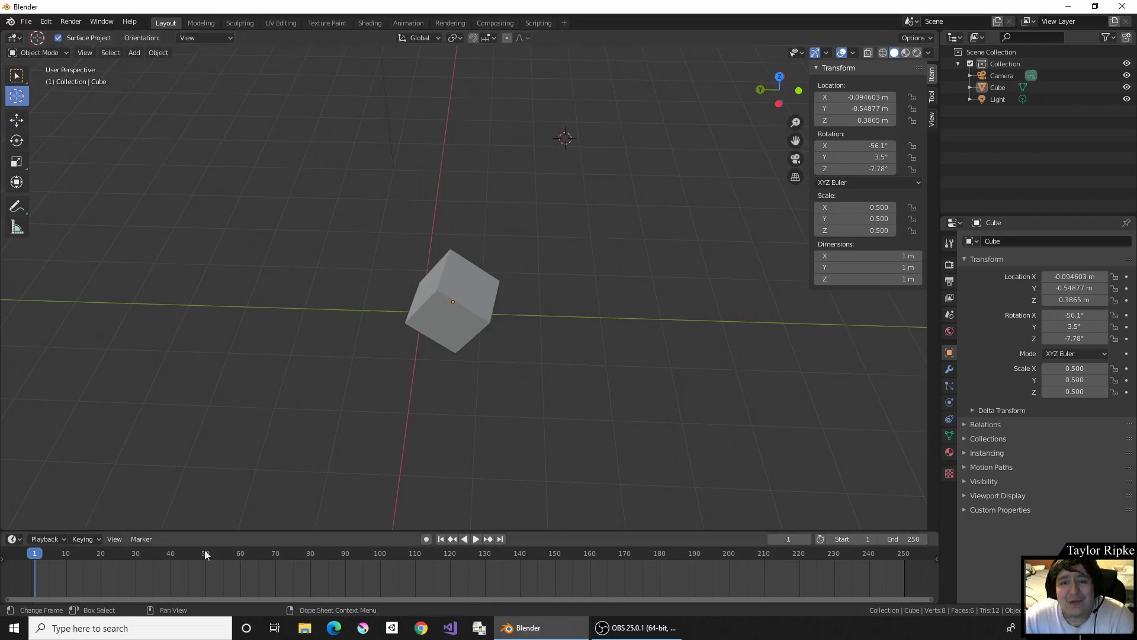
left_click(631, 208)
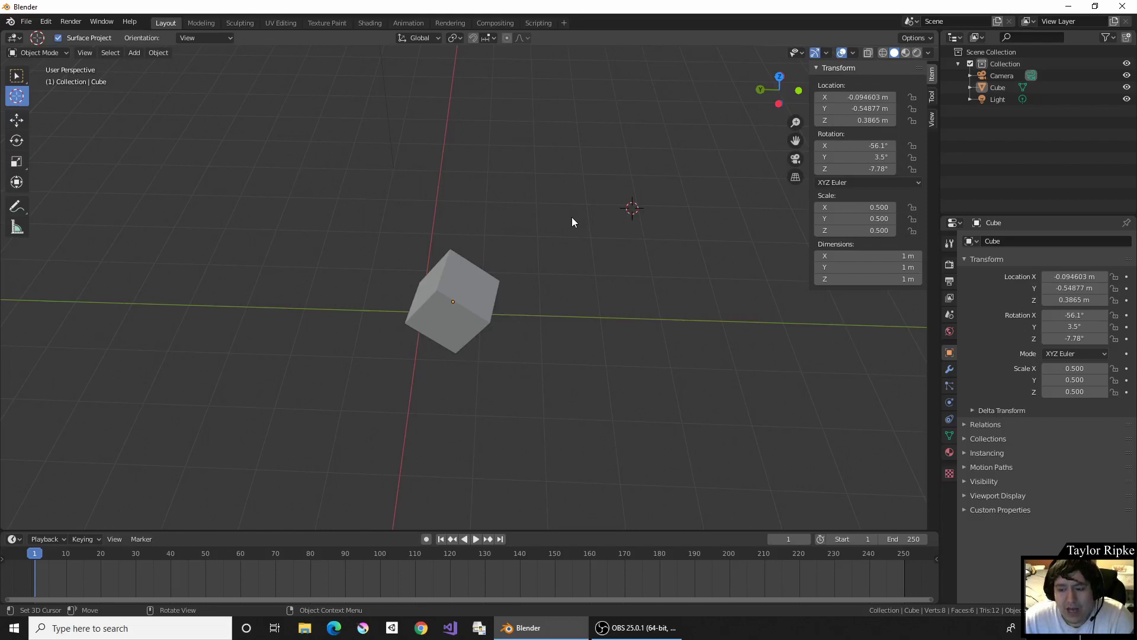
With nothing selected, try the Selection to Cursor and Cursor to Selected snap options
key("shift+s")
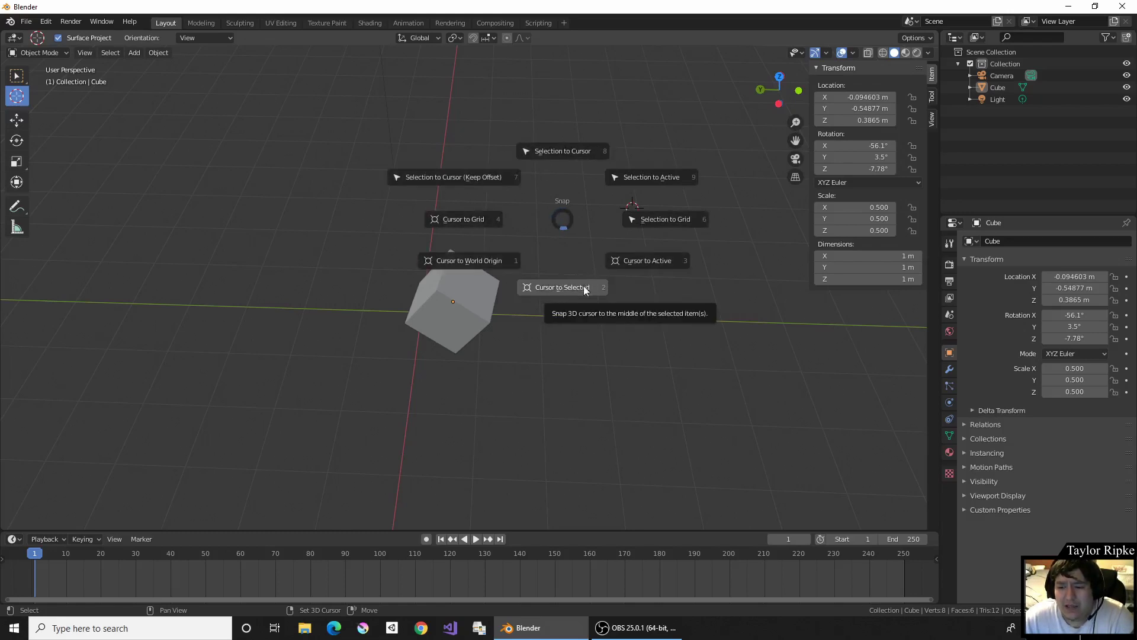
left_click(586, 149)
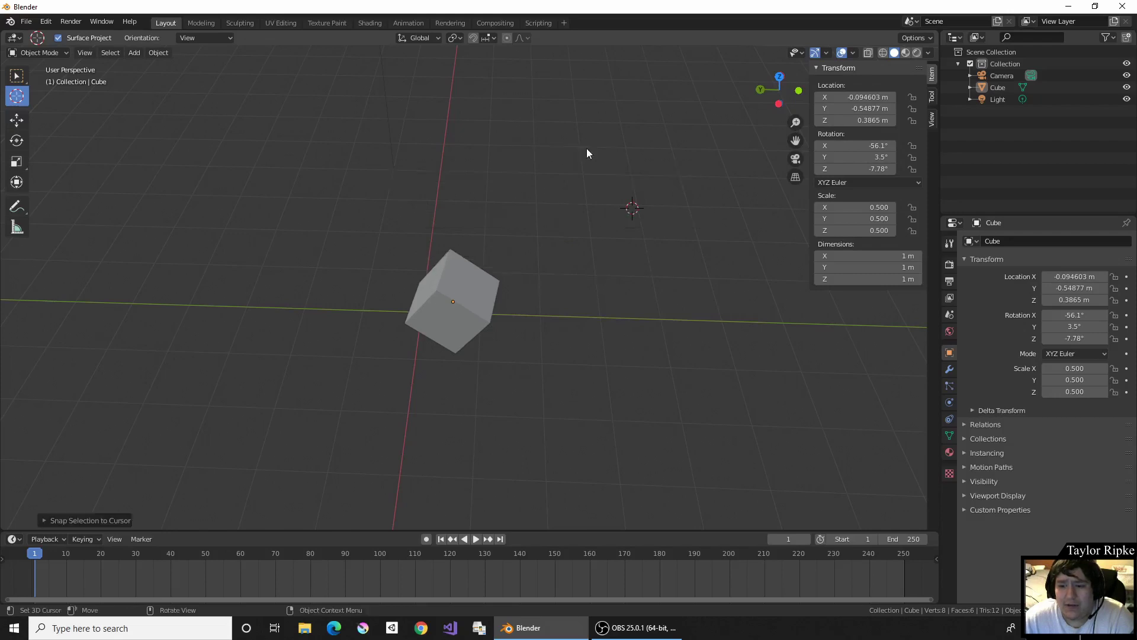
key("shift+s")
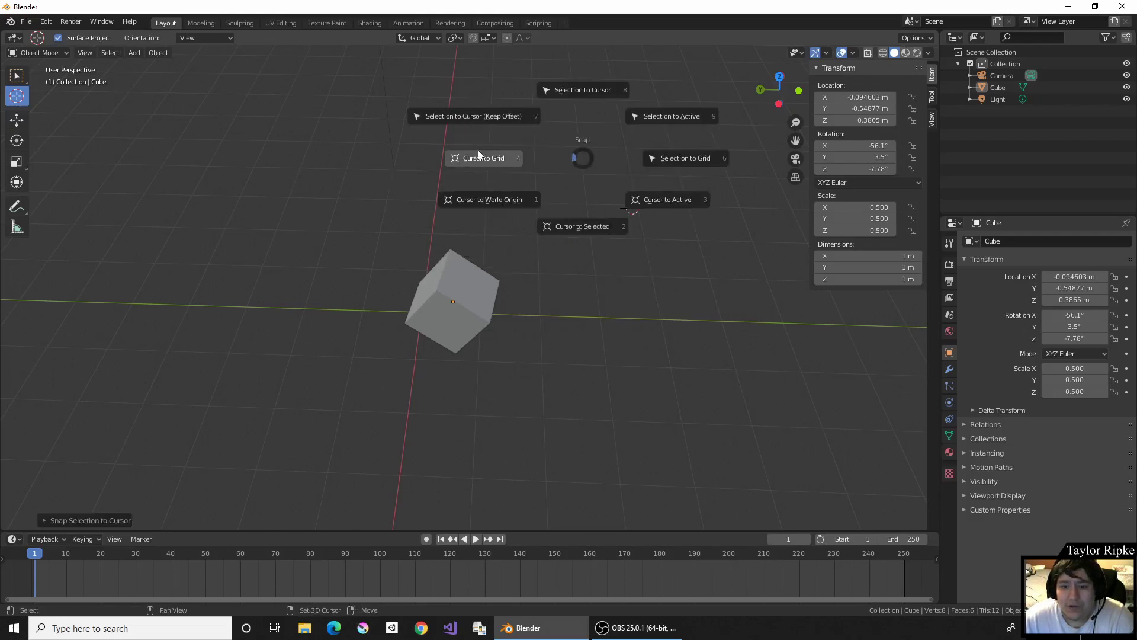
left_click(581, 225)
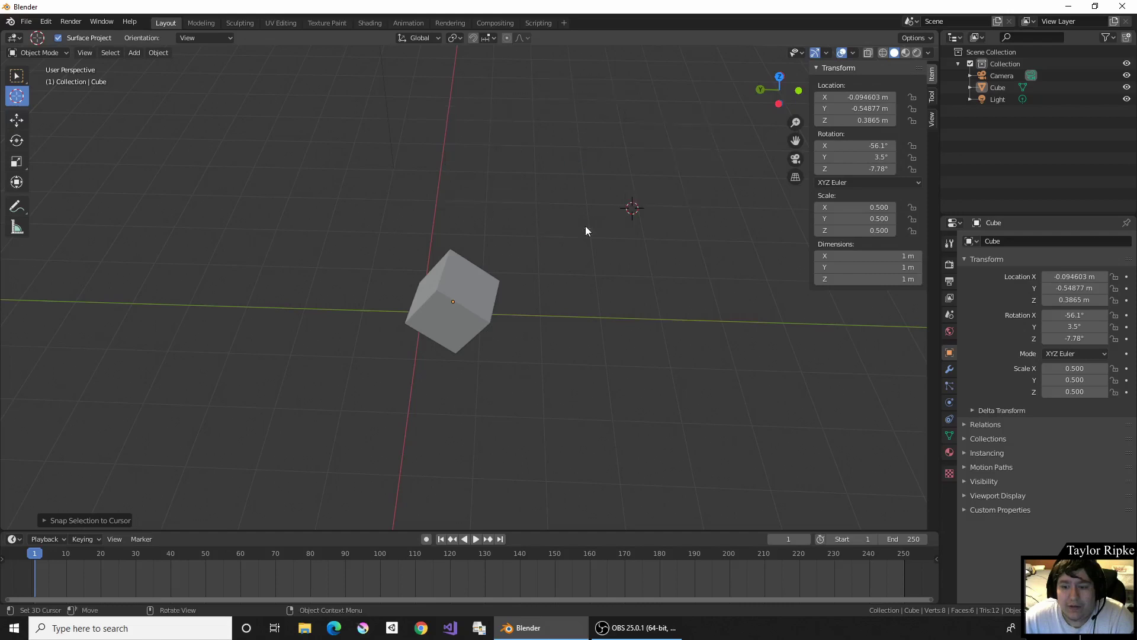
Place the 3D cursor freehand on and around the cube and try further snap options with nothing selected
left_click(471, 299)
right_click(471, 300)
left_click(531, 262)
key("shift+s")
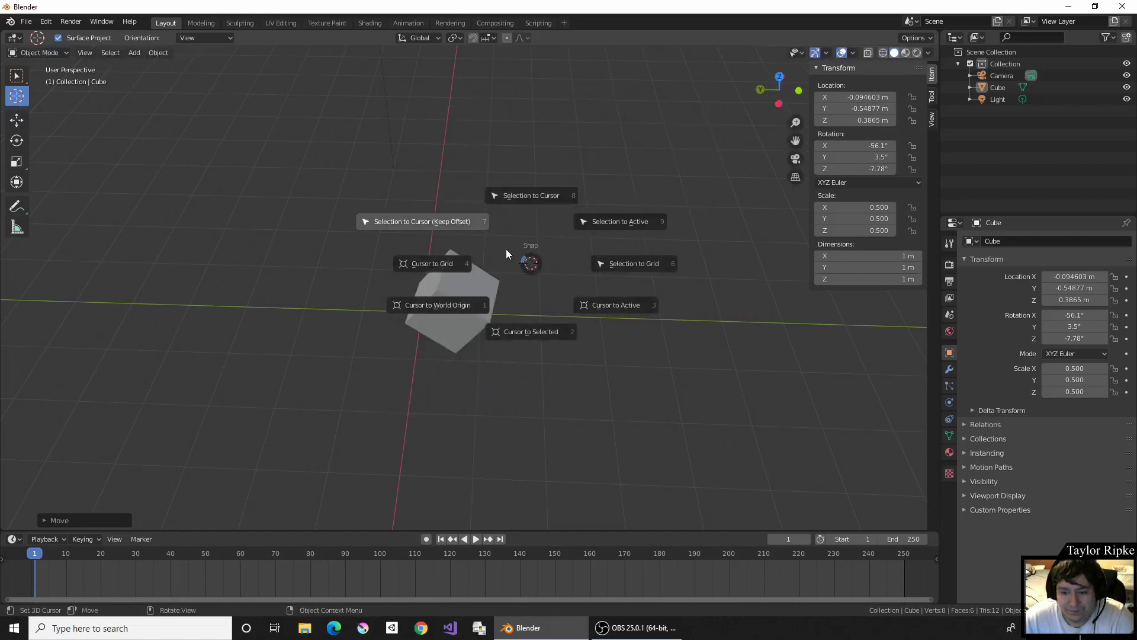
left_click(496, 236)
key("shift+s")
left_click(570, 213)
key("shift+s")
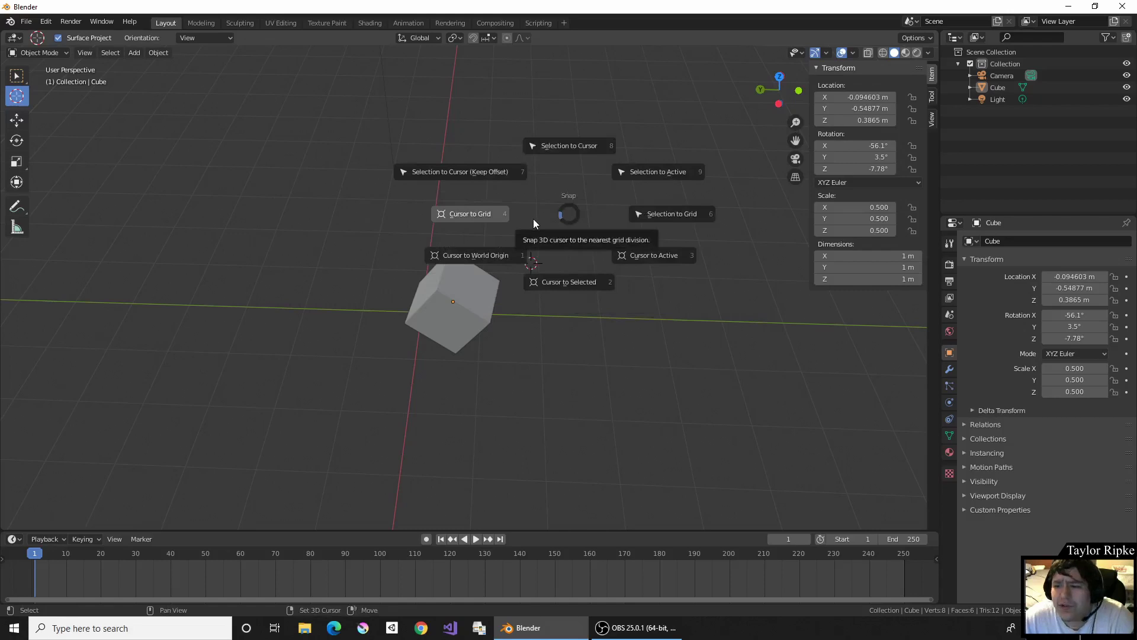
left_click(471, 259)
left_click(464, 314)
right_click(490, 293)
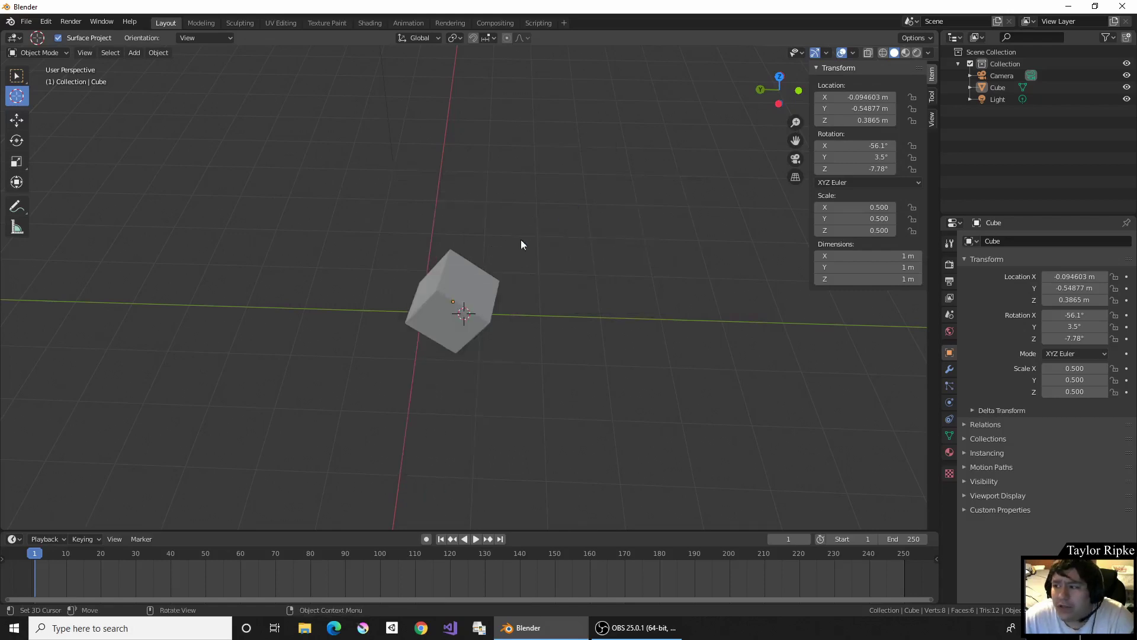
Select the cube and snap the 3D cursor to its centre
left_click(990, 86)
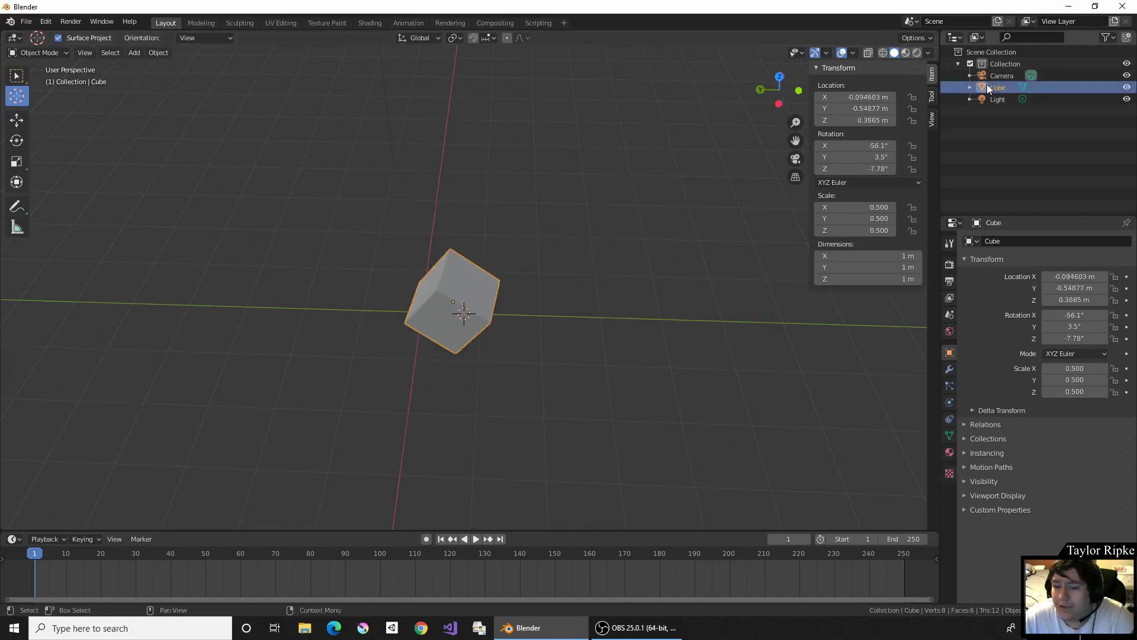
key("shift+s")
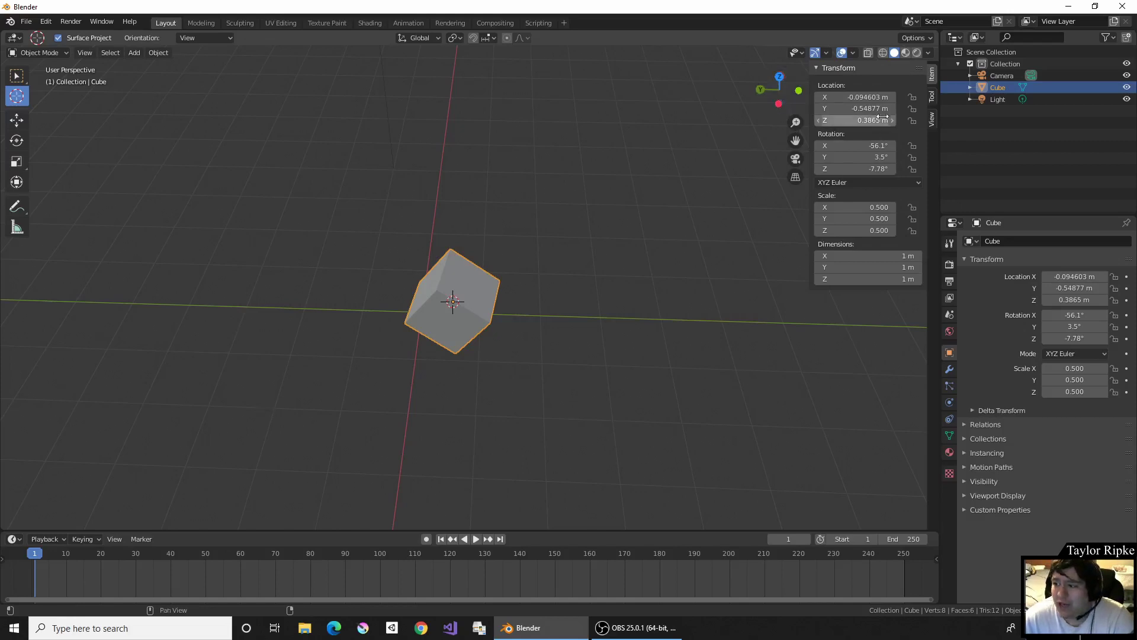
Set the cube's location to 0 m on the X, Y and Z axes
left_click(852, 96)
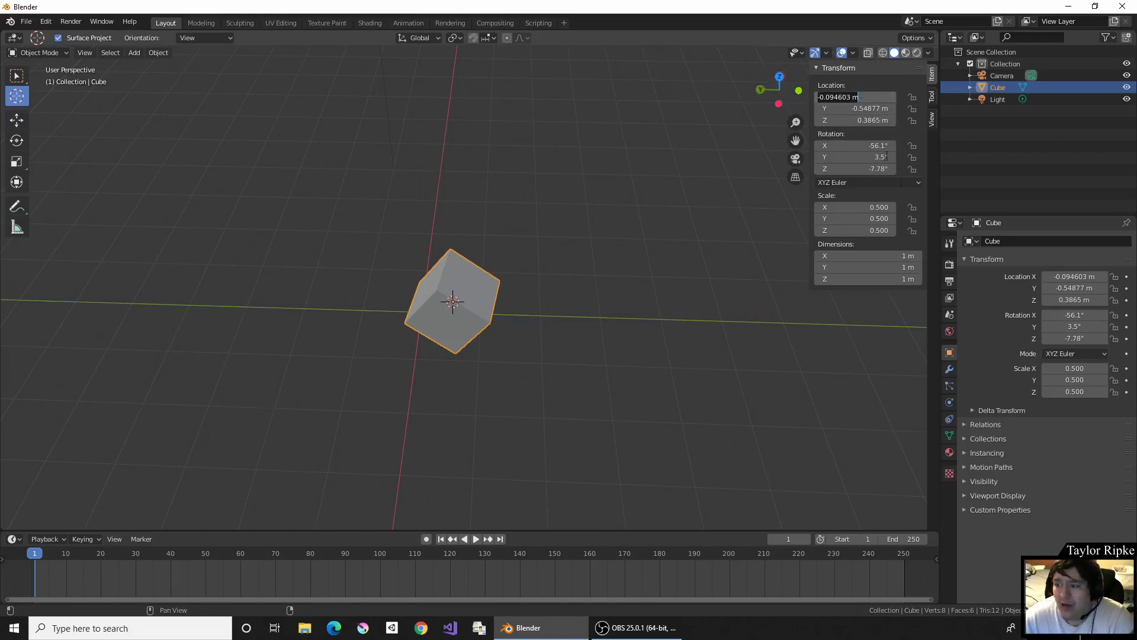
type("0")
key("Tab")
type("0")
key("Tab")
type("0")
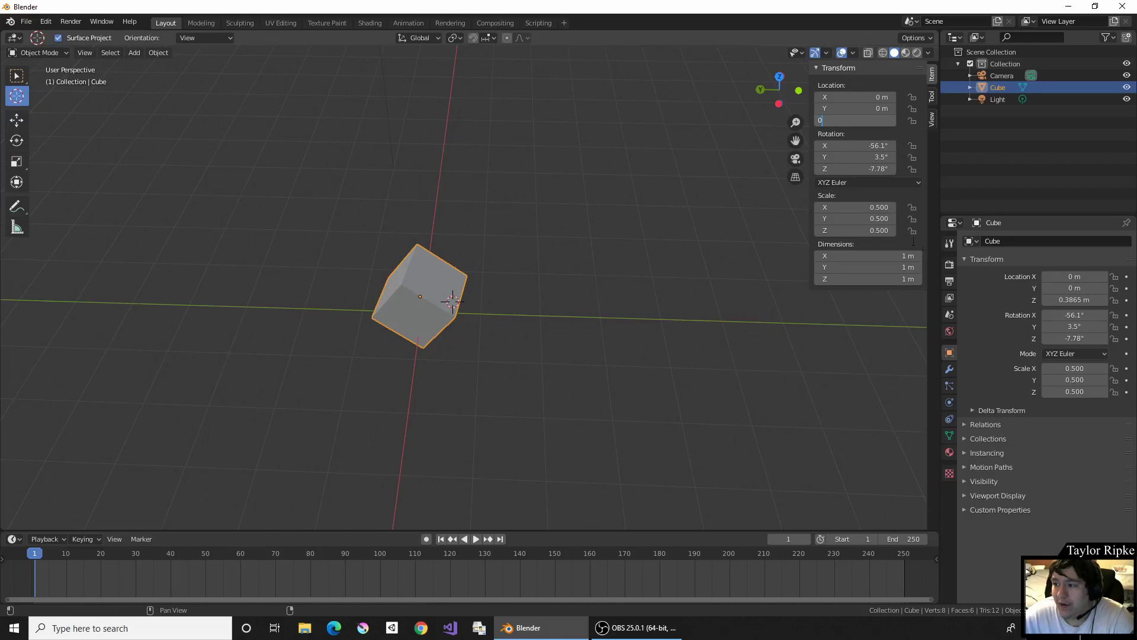
Set the cube's rotation to 0° on the X, Y and Z axes
key("Tab")
type("0")
key("Tab")
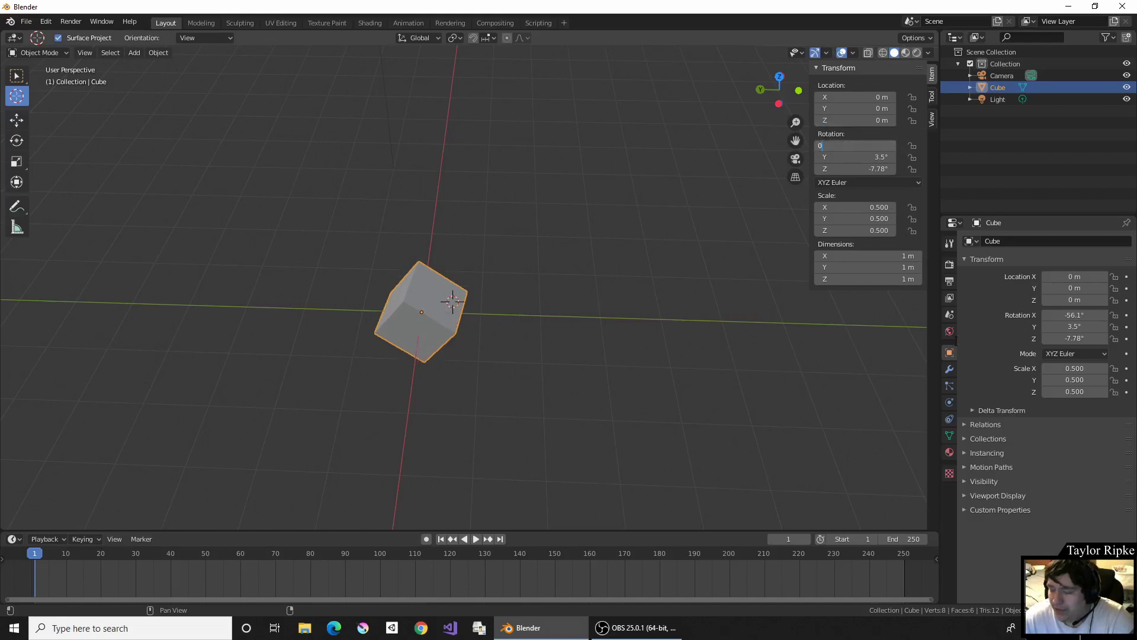
type("0")
key("Tab")
type("0")
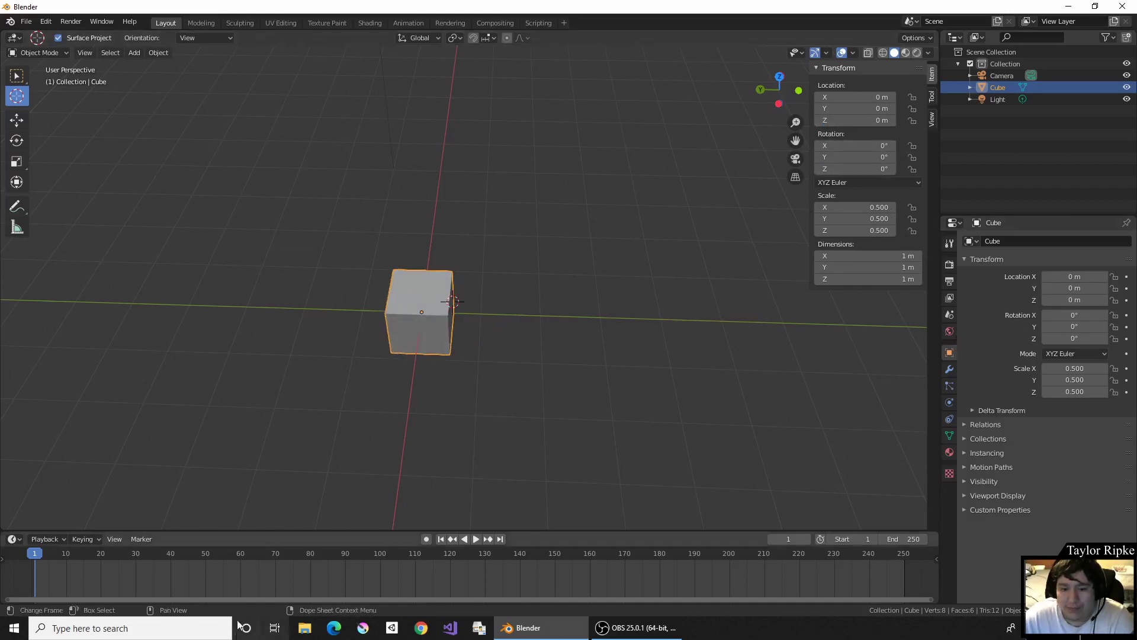
key("Return")
Review the available object interaction modes and switch the cube to Edit Mode
middle_click_drag(456, 301, 604, 338)
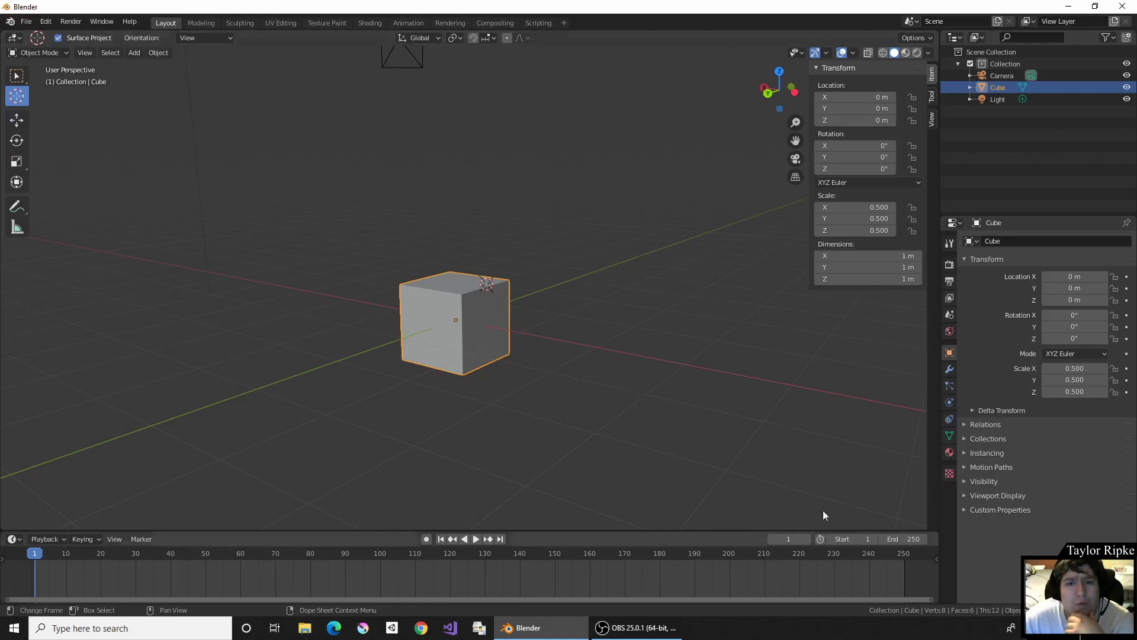
left_click(16, 55)
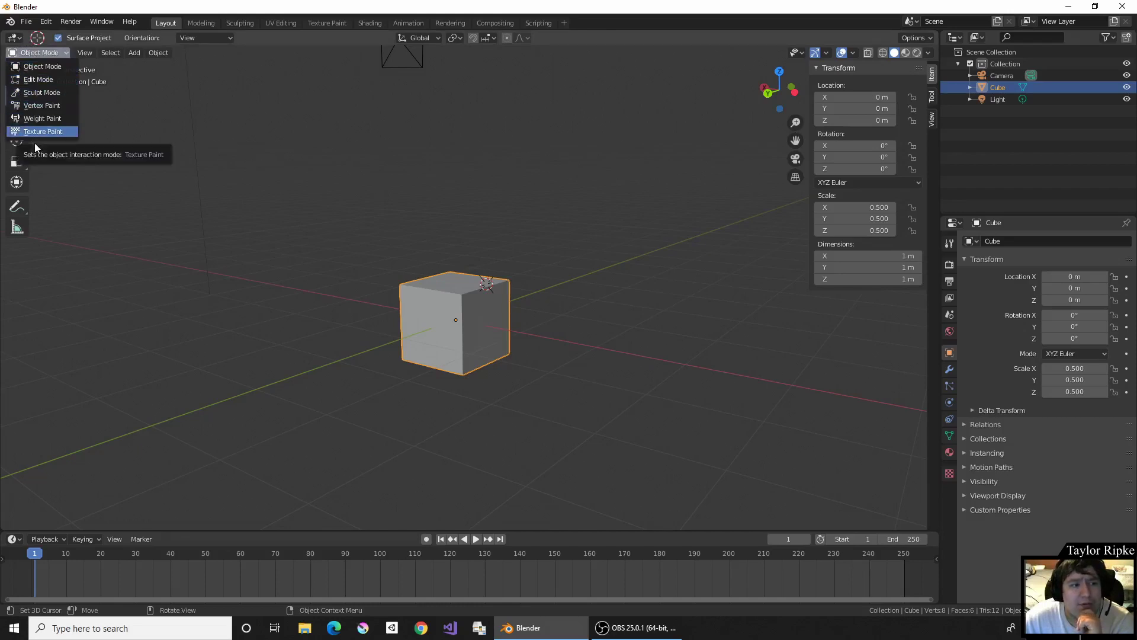
left_click(56, 69)
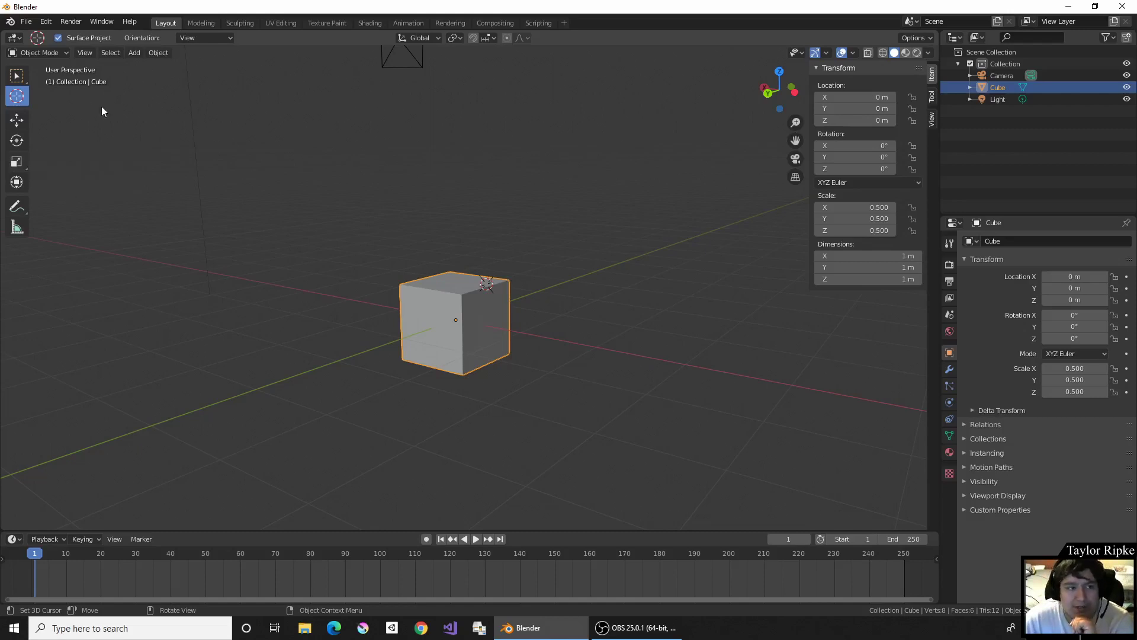
left_click(37, 55)
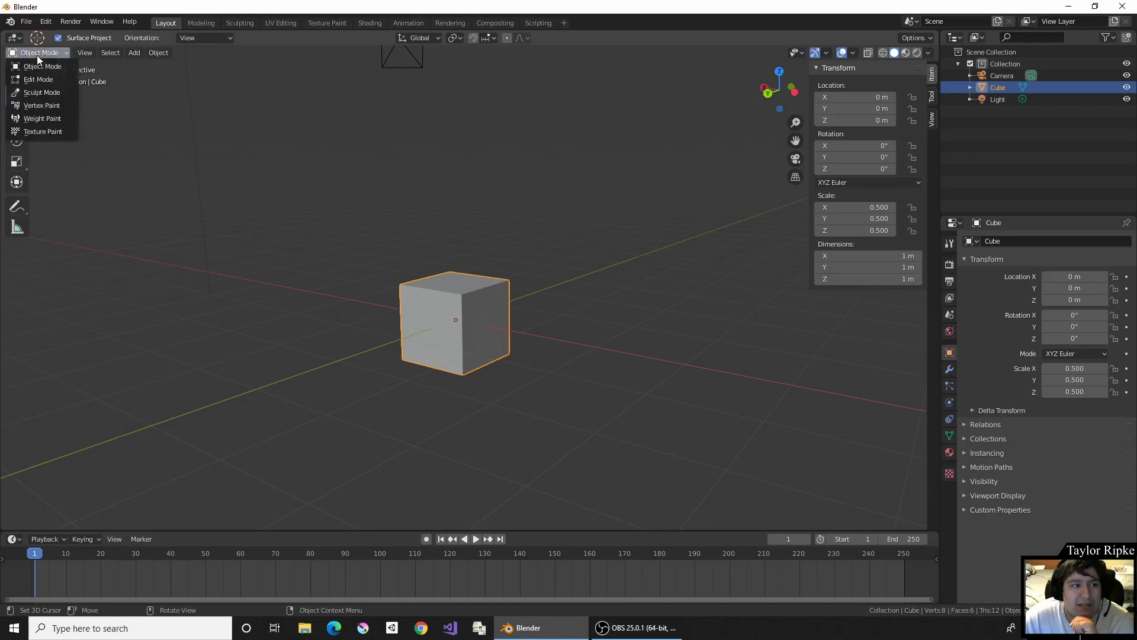
left_click(33, 79)
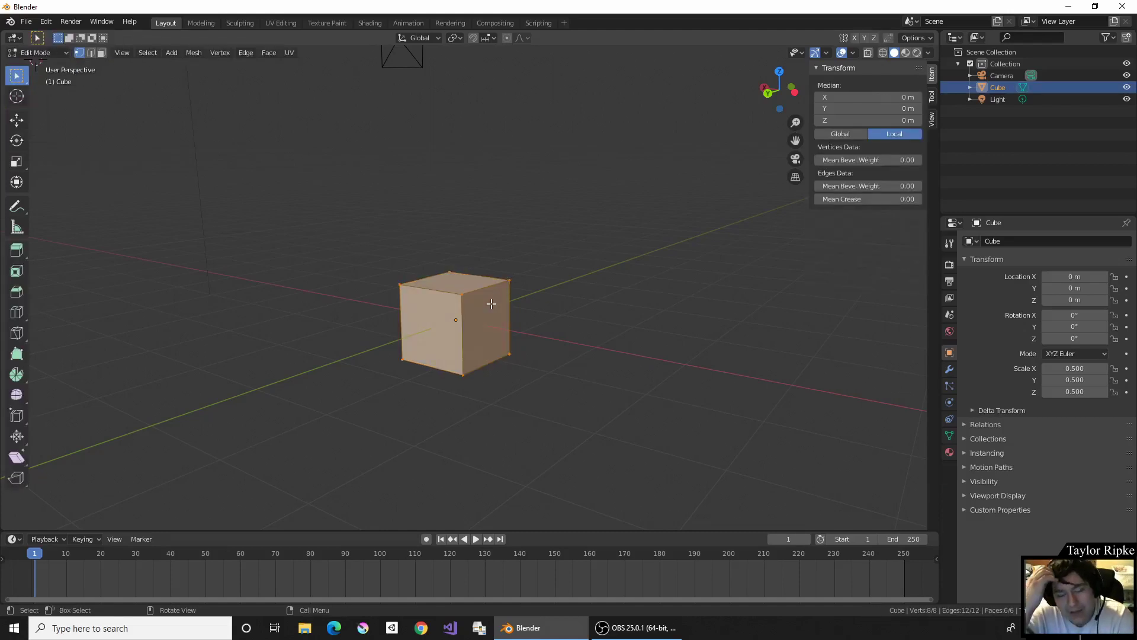
Toggle the cube repeatedly between Object Mode and Edit Mode, ending in Edit Mode
key("Tab")
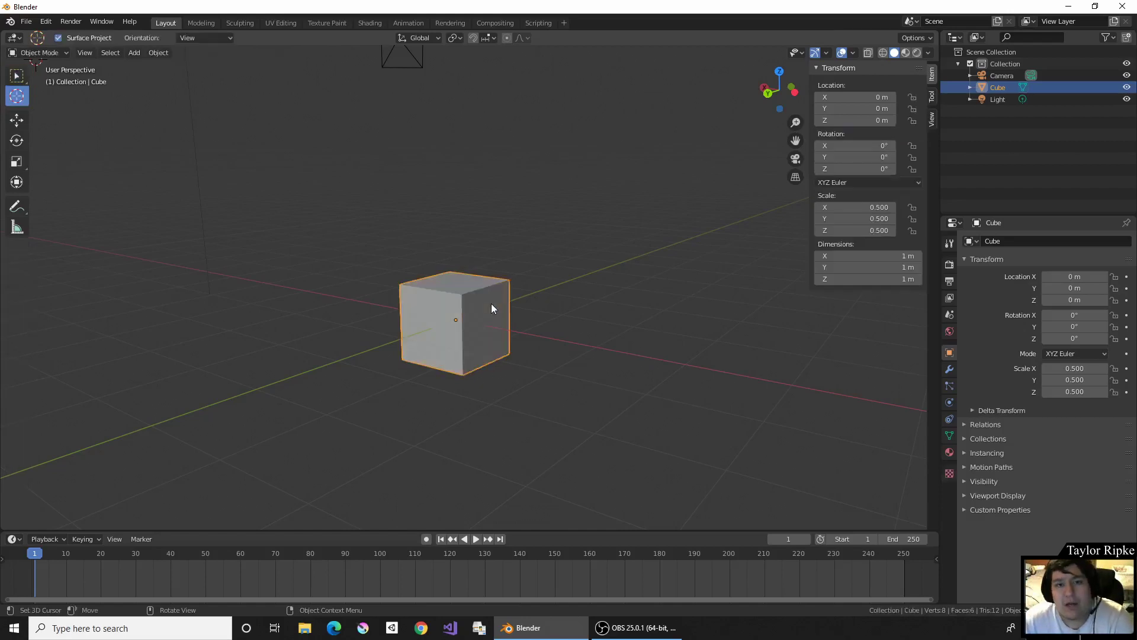
key("Tab")
key("Tab")
key("Tab")
key("Tab")
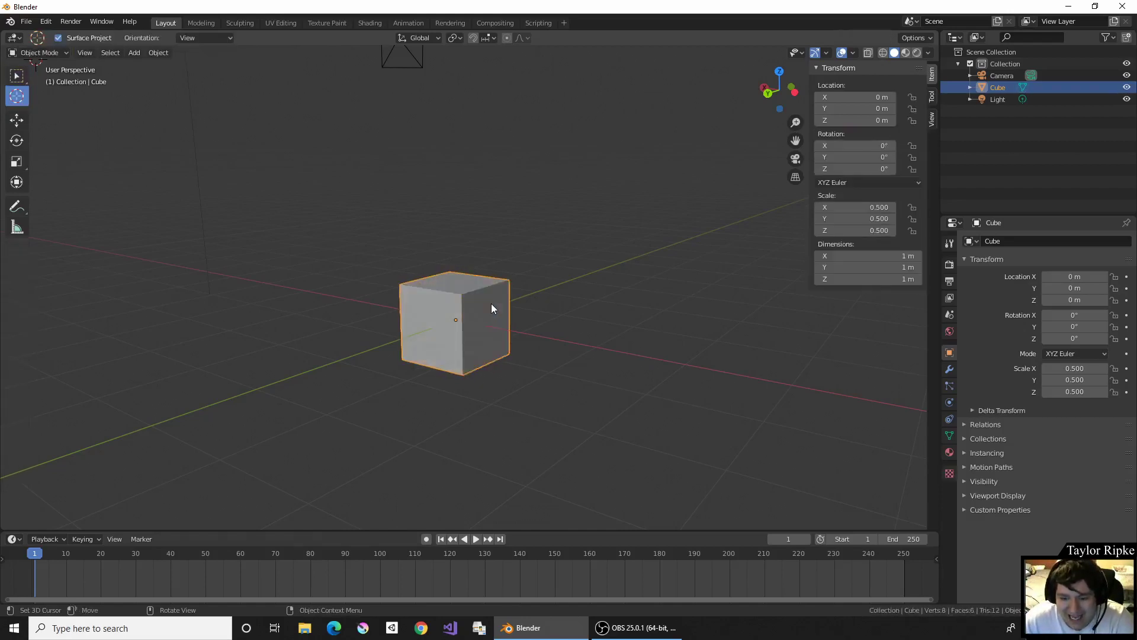
key("Tab")
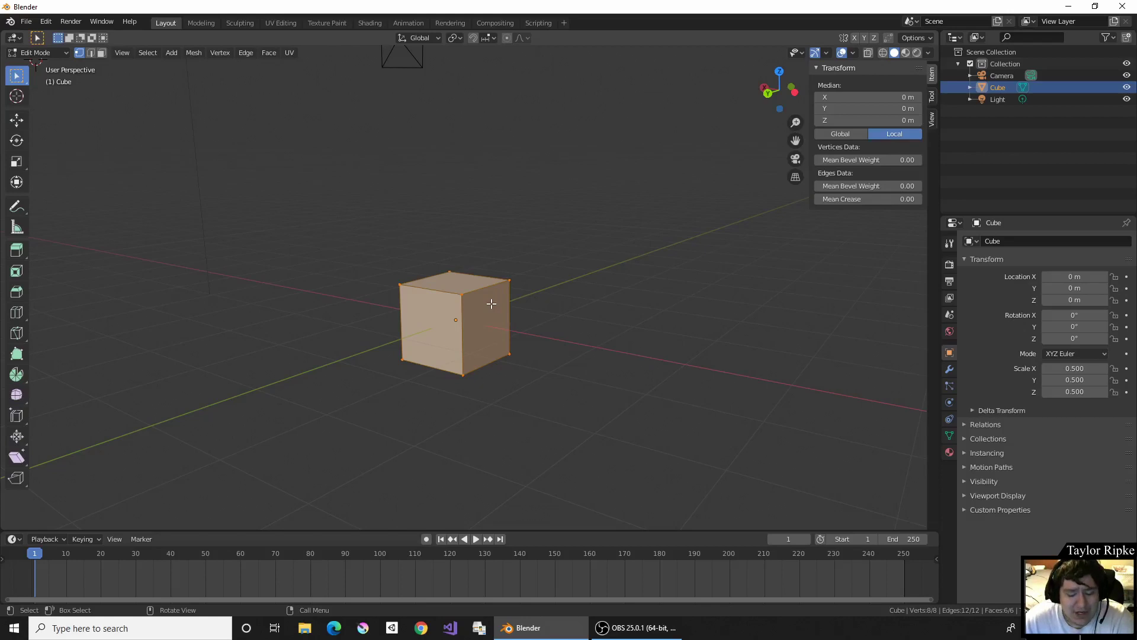
key("Tab")
key("Tab")
key("Tab")
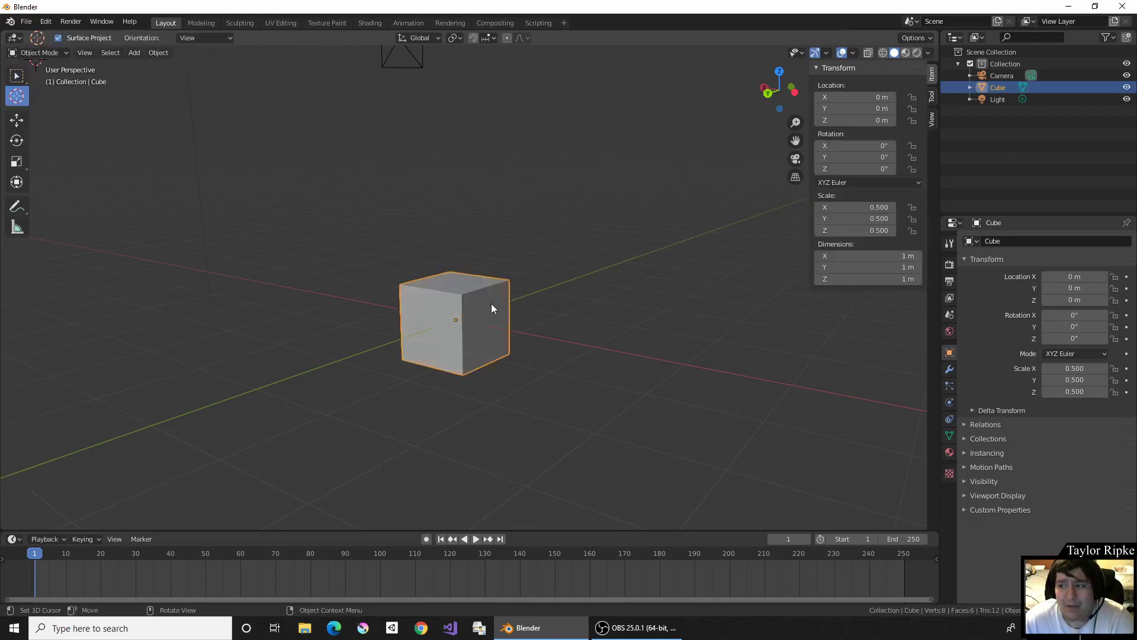
key("Tab")
key("Tab")
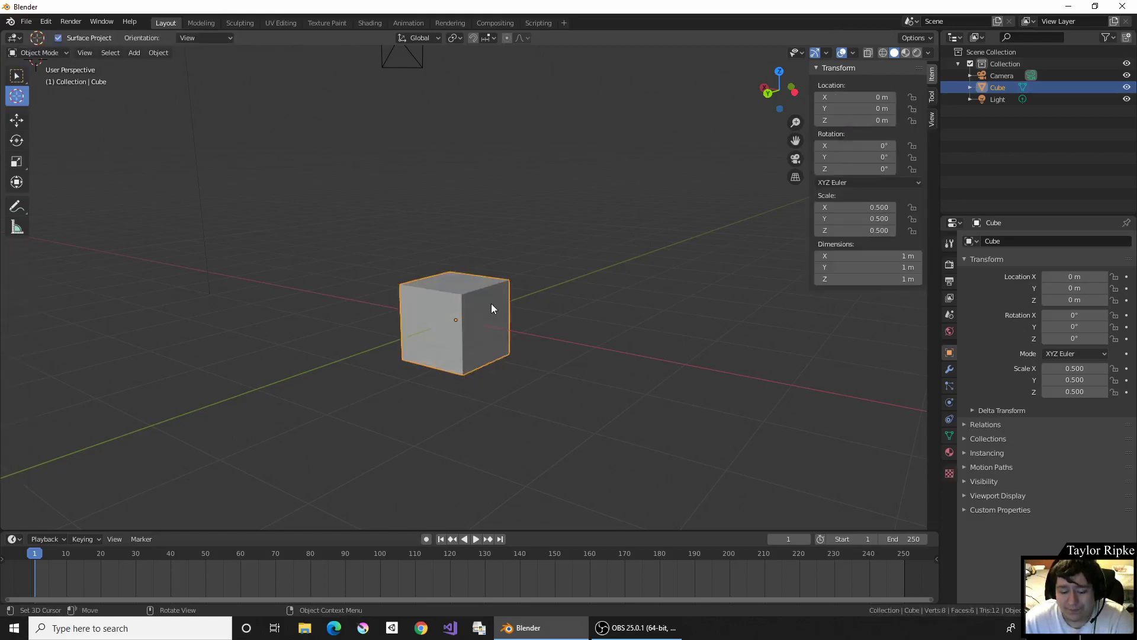
key("Tab")
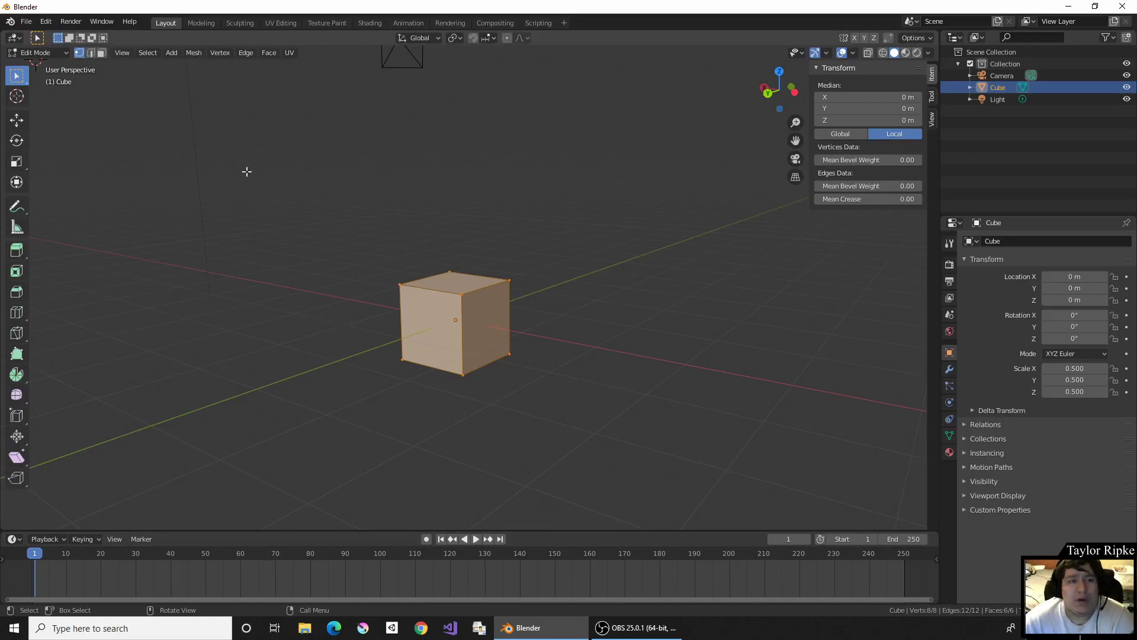
Switch the mesh selection from vertices through edges to face select mode and deselect the whole cube mesh
left_click(88, 53)
left_click(102, 53)
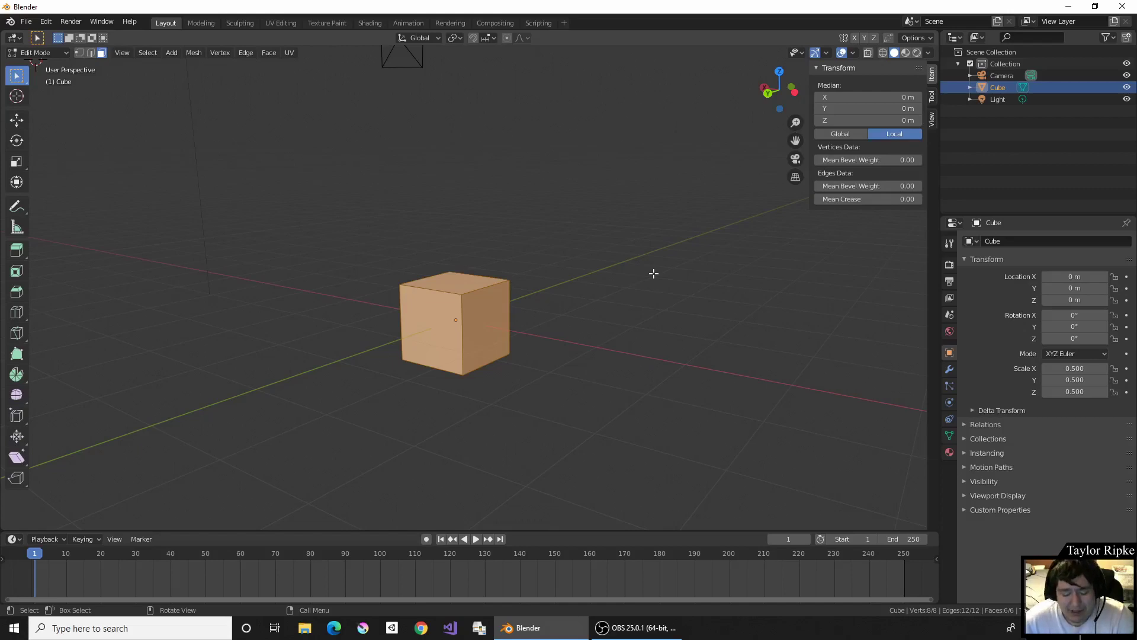
right_click(651, 269)
key("Escape")
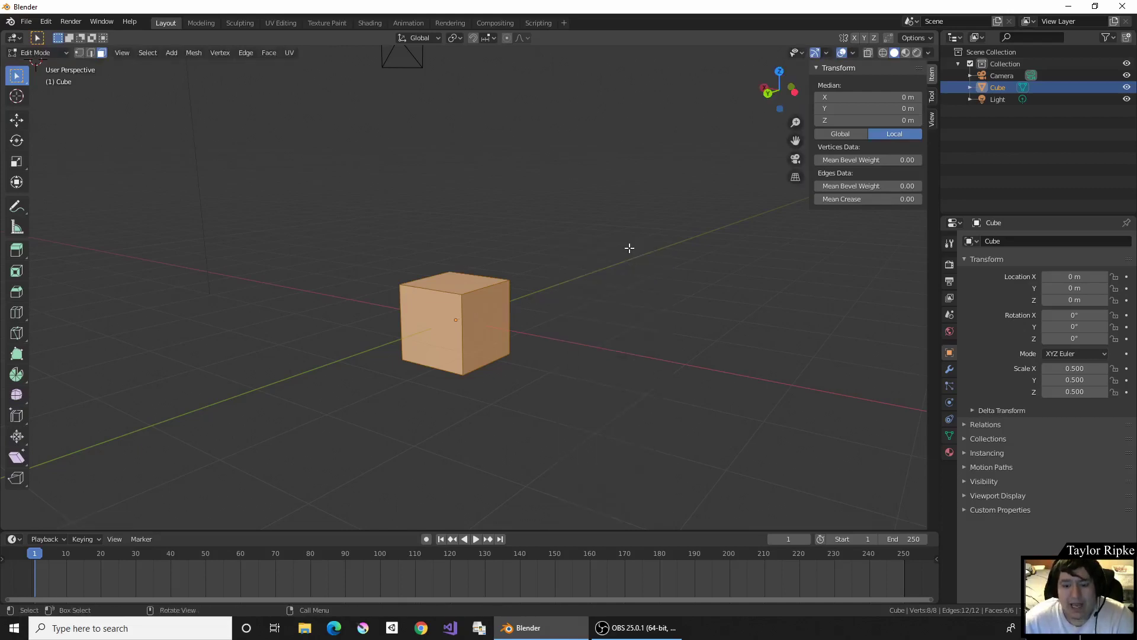
key("alt+a")
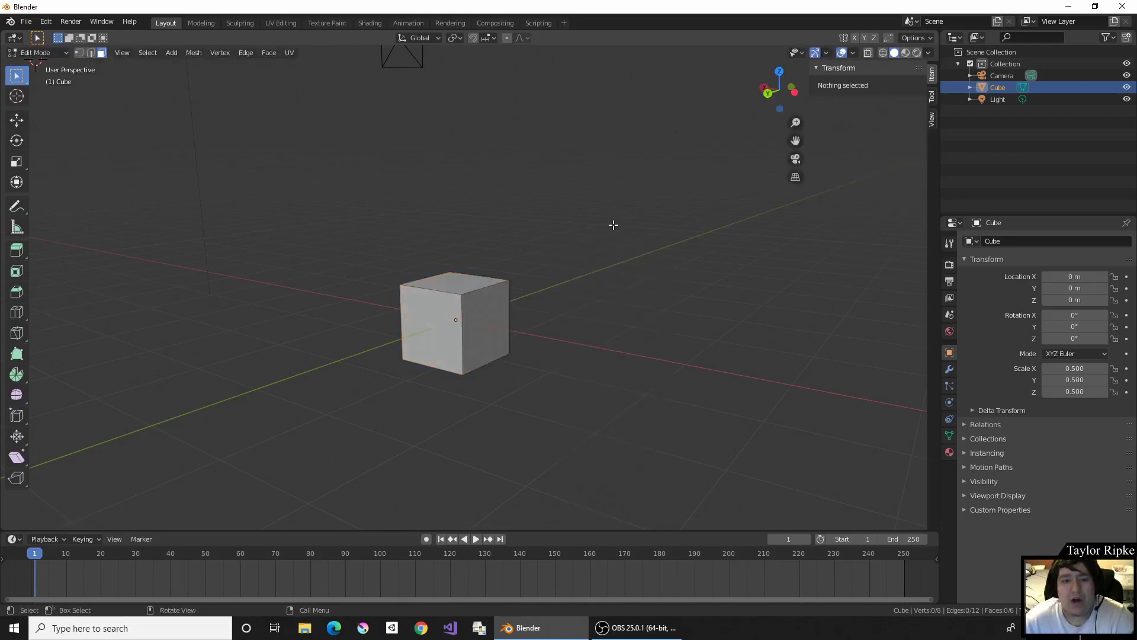
Select the cube's top face, and switch the selection to the side face facing the positive Y direction
middle_click_drag(533, 178, 557, 249)
scroll(453, 258, "up", 5)
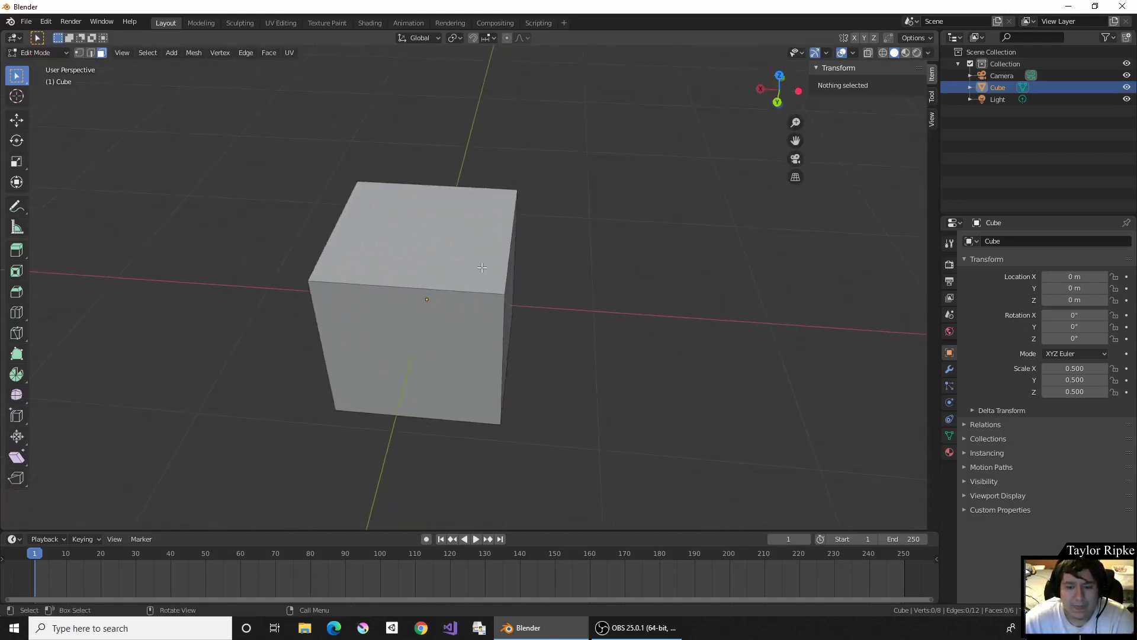
left_click(439, 240)
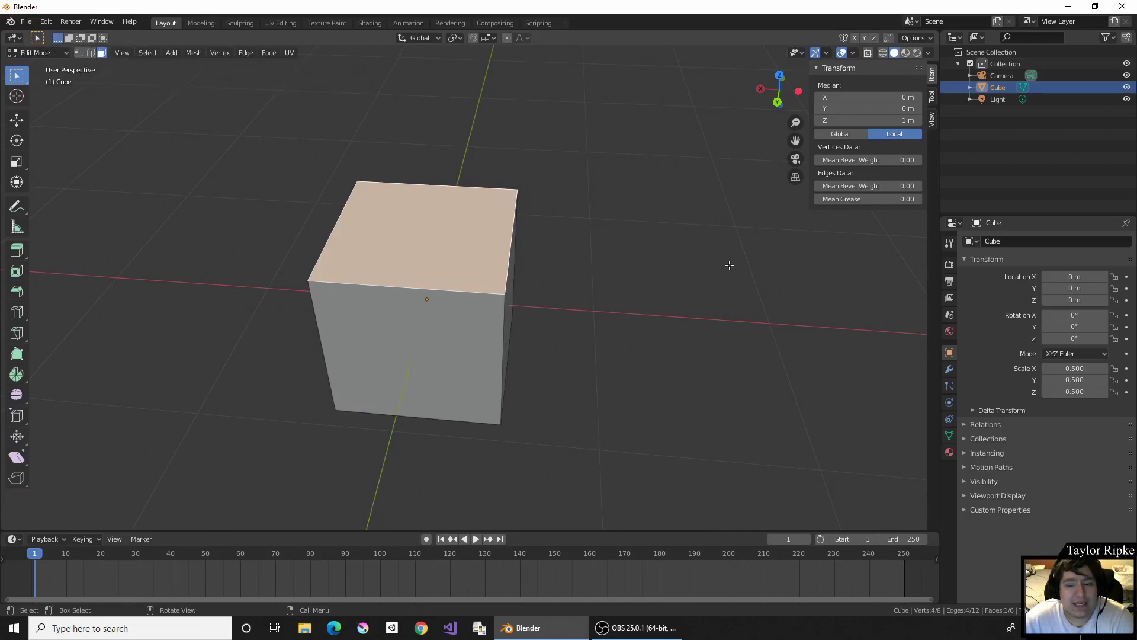
middle_click_drag(730, 264, 647, 243)
left_click(364, 271)
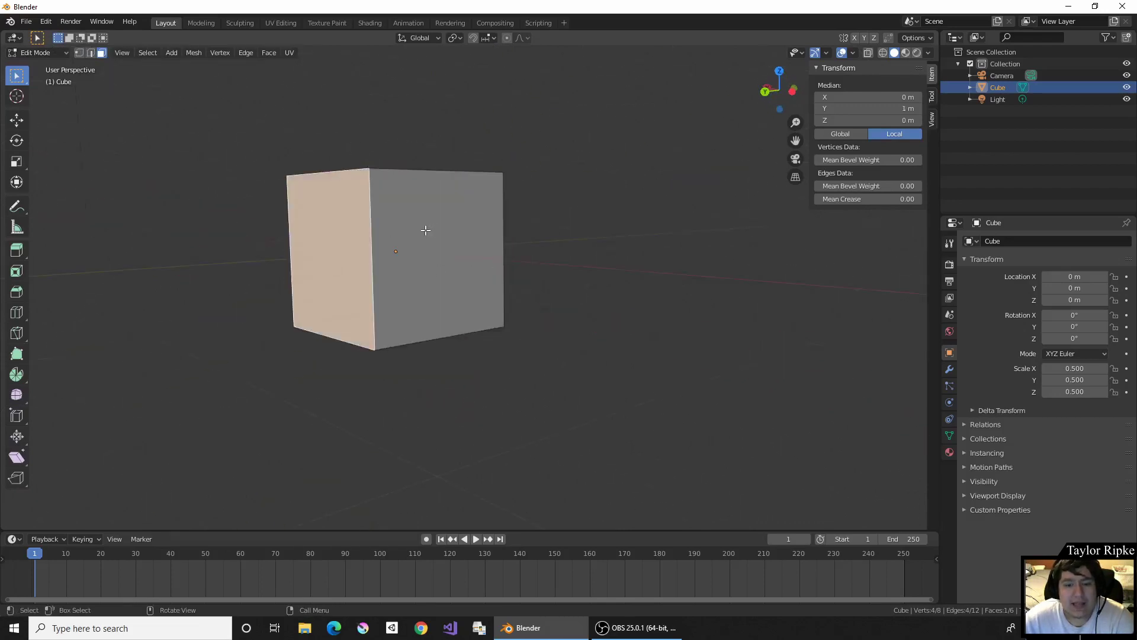
Select the negative X side face, then select the bottom face together with the positive Y and positive X side faces
left_click(424, 226)
middle_click_drag(444, 220, 524, 187)
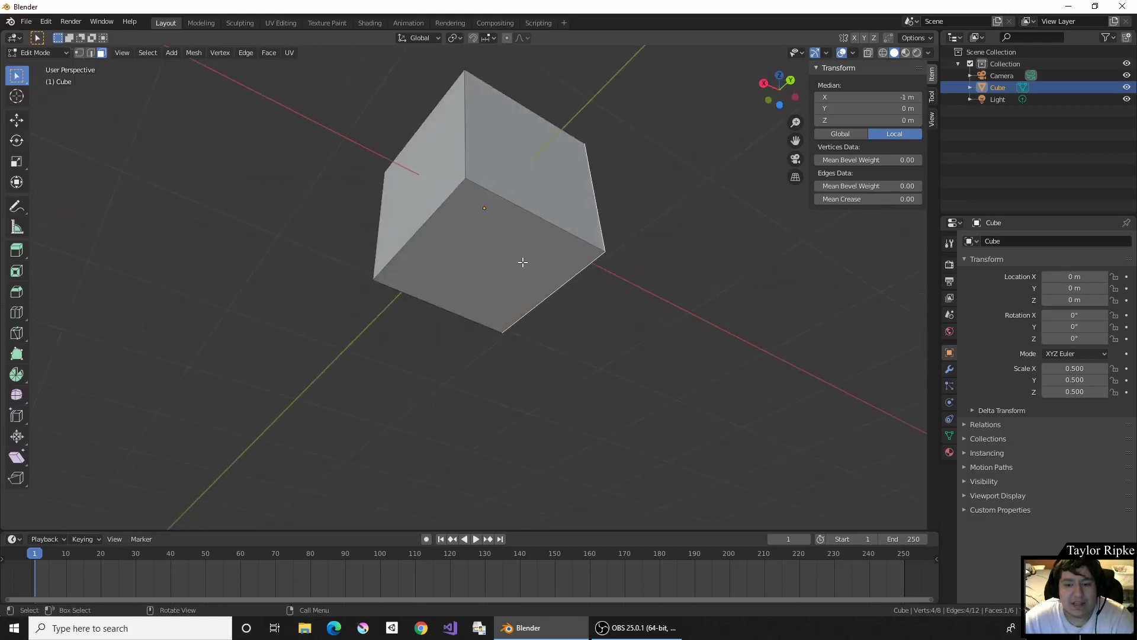
left_click(523, 263)
left_click(520, 173, "shift")
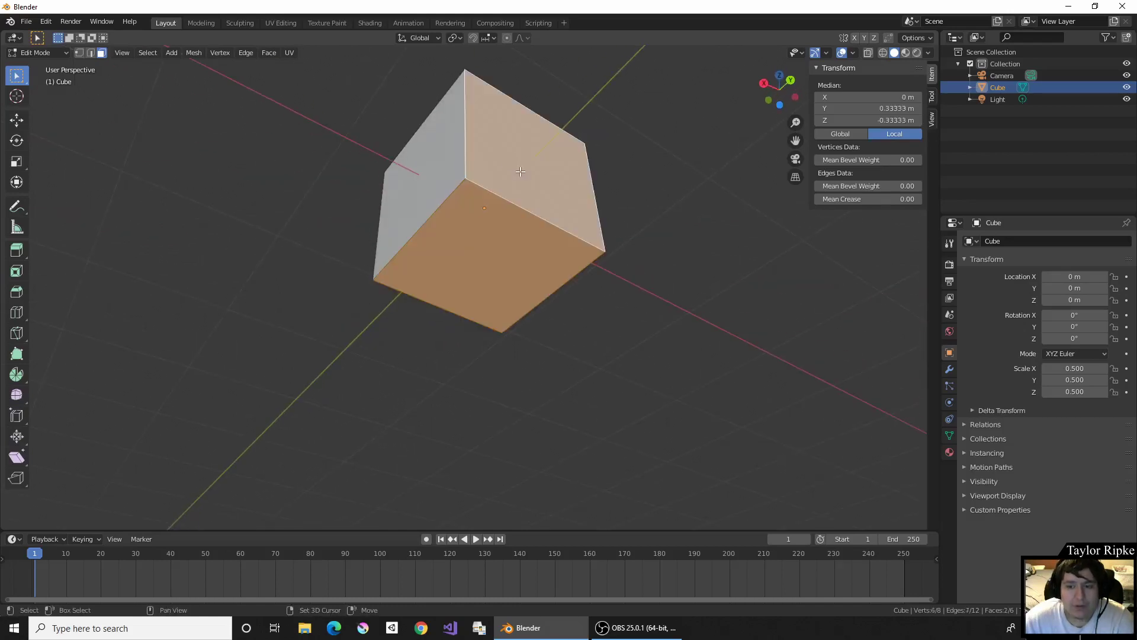
left_click(440, 160, "shift")
middle_click_drag(660, 152, 272, 295)
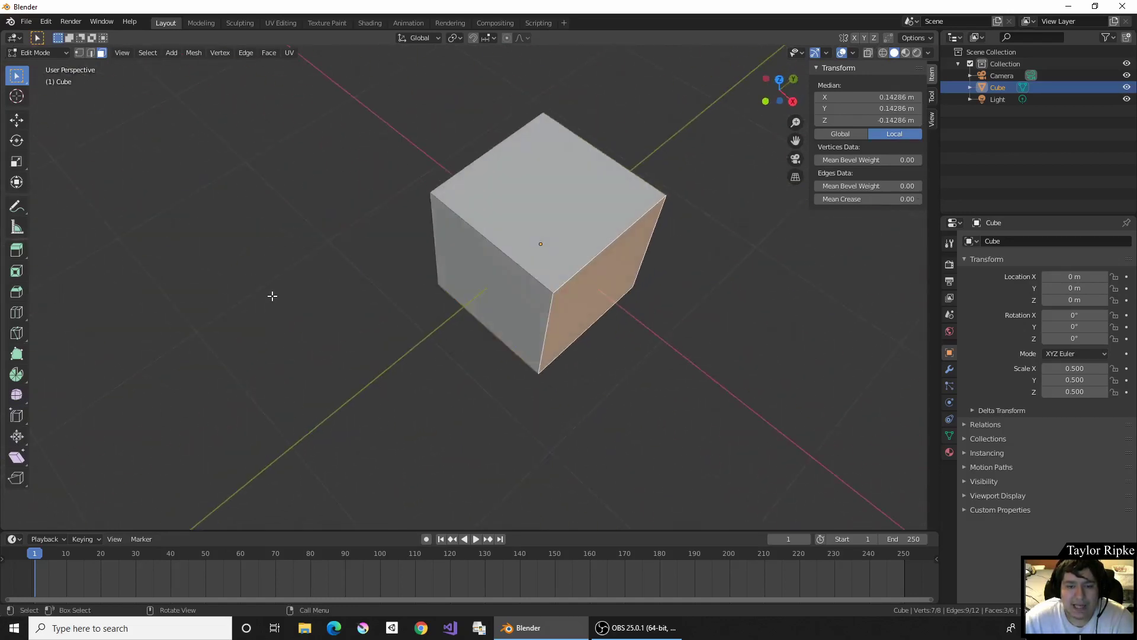
Switch to edge select mode and select the two adjoining top edges on the positive X and negative Y sides
left_click(94, 57)
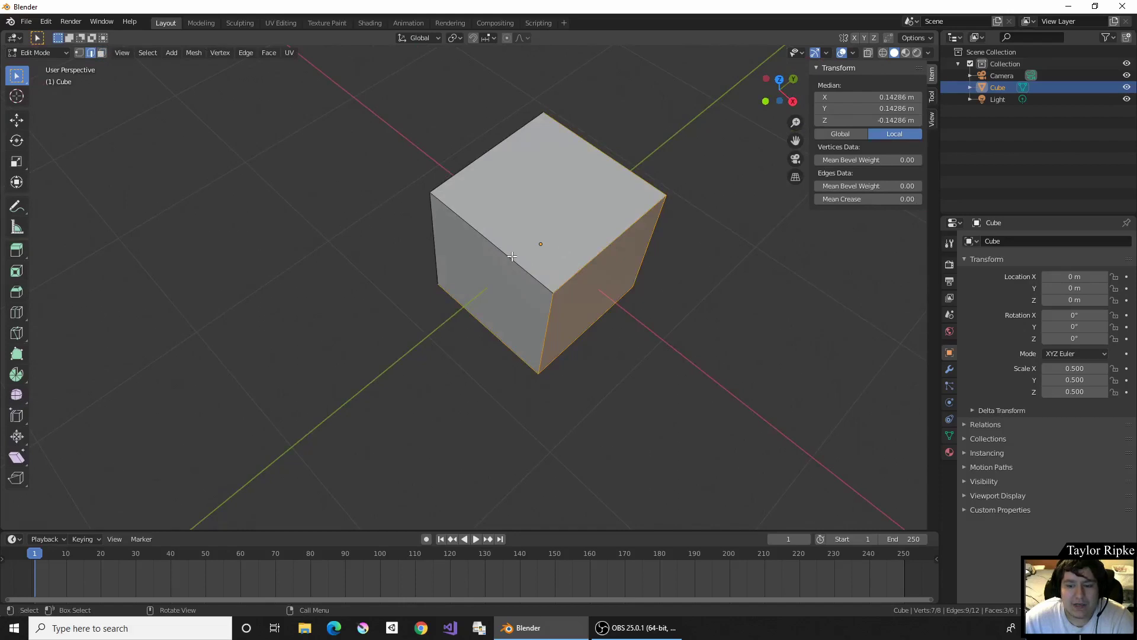
left_click(619, 251)
left_click(617, 250, "shift")
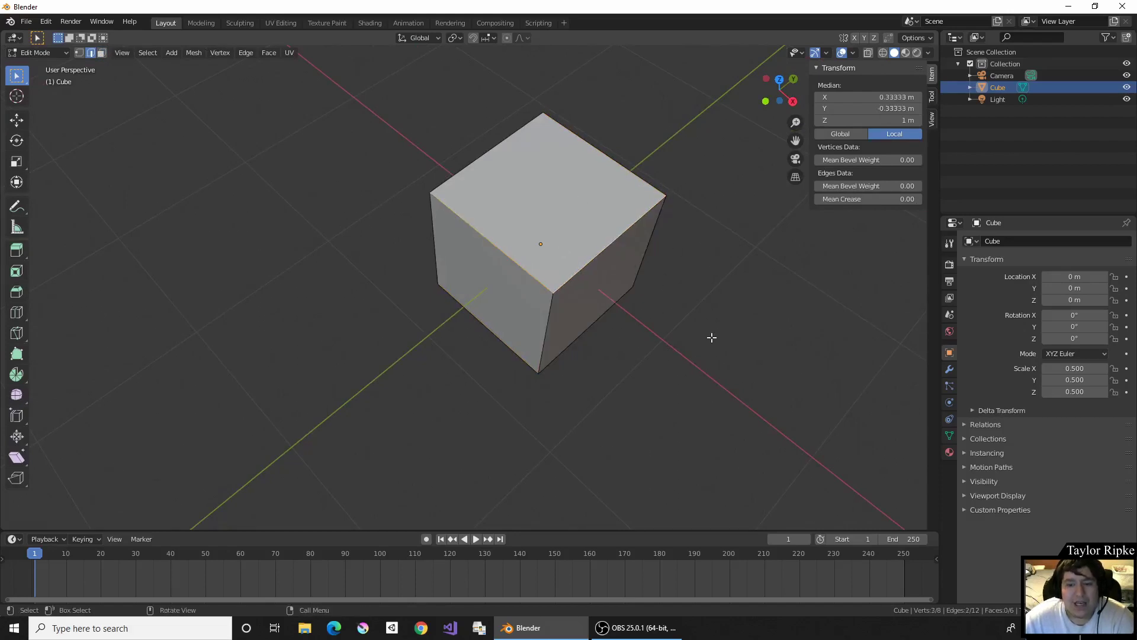
left_click(596, 255, "shift")
left_click(539, 285, "shift")
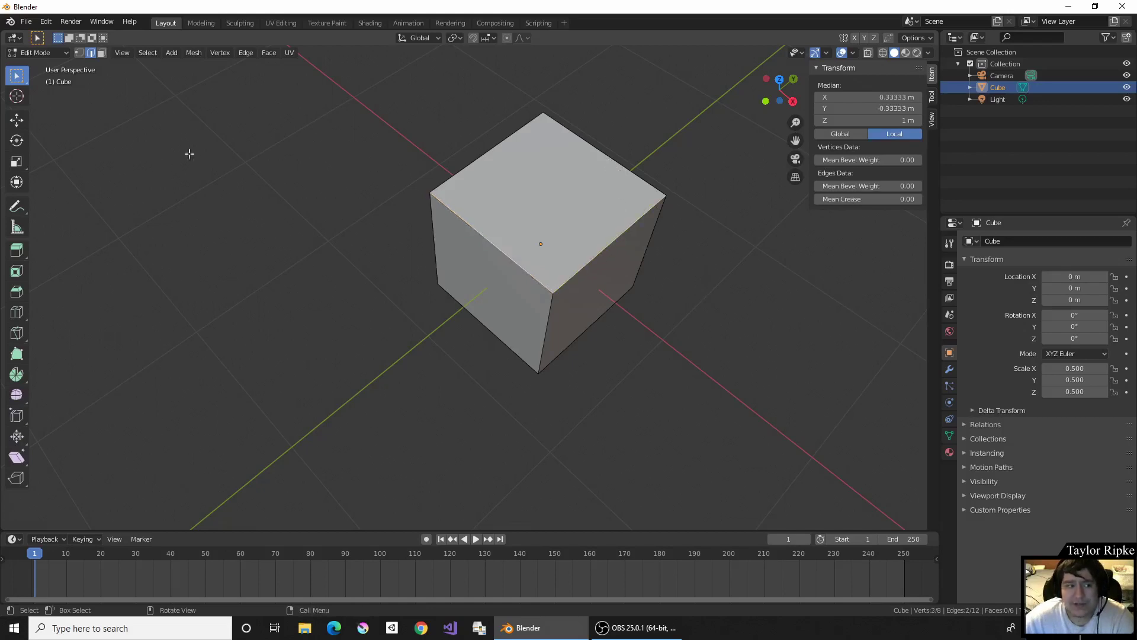
Try scaling the two selected top edges down along the X axis with the Scale tool
scroll(314, 168, "down", 12)
scroll(320, 204, "up", 2)
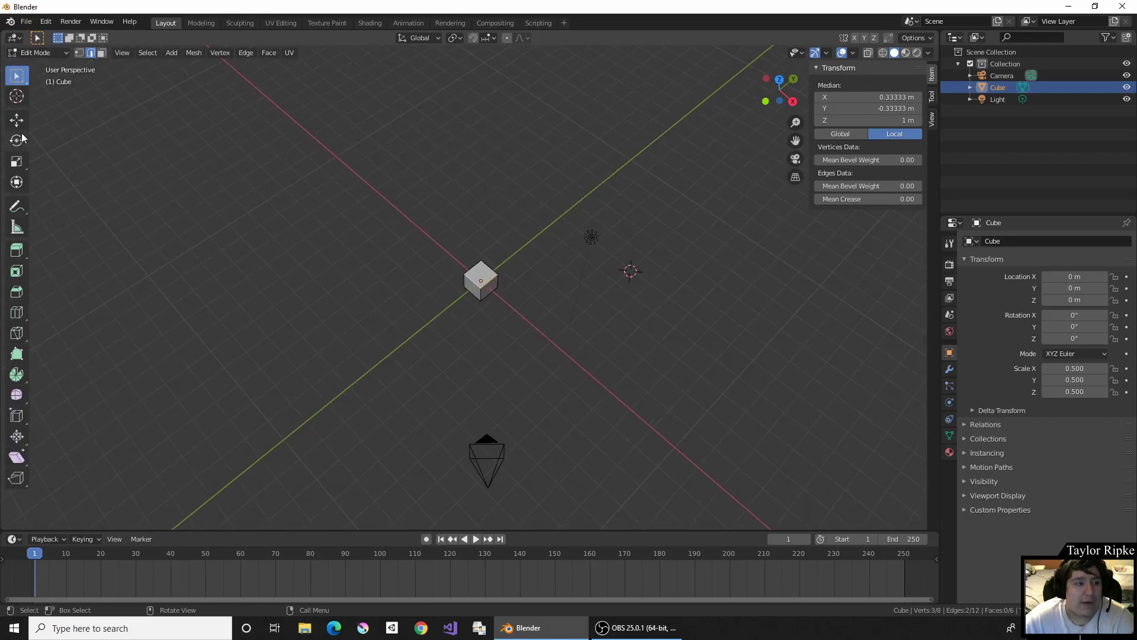
left_click(17, 161)
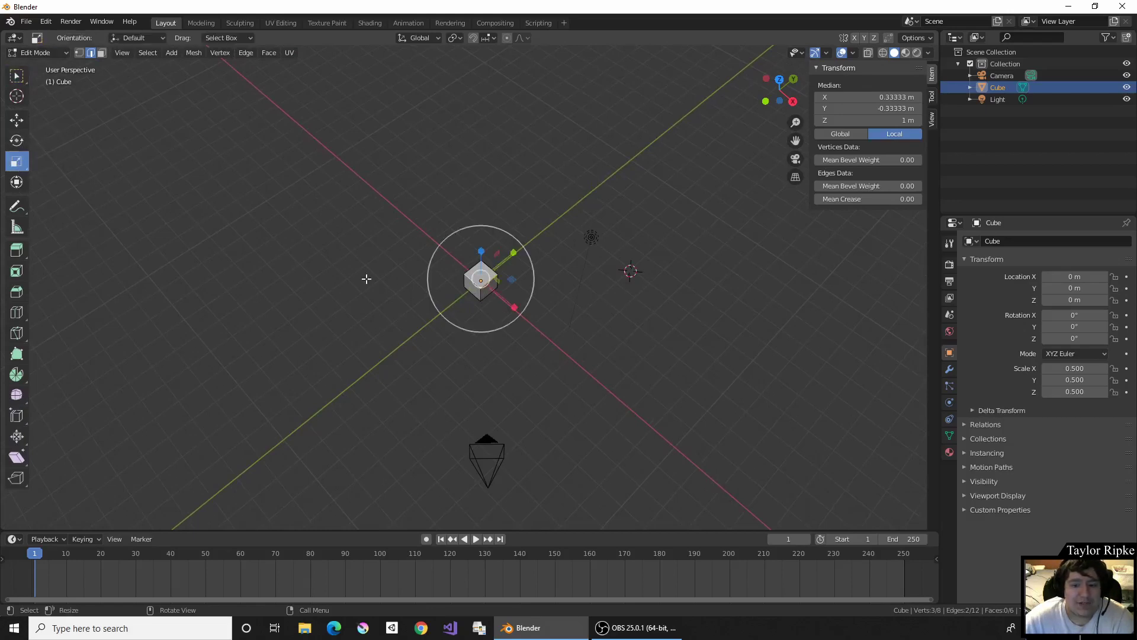
scroll(521, 284, "up", 8)
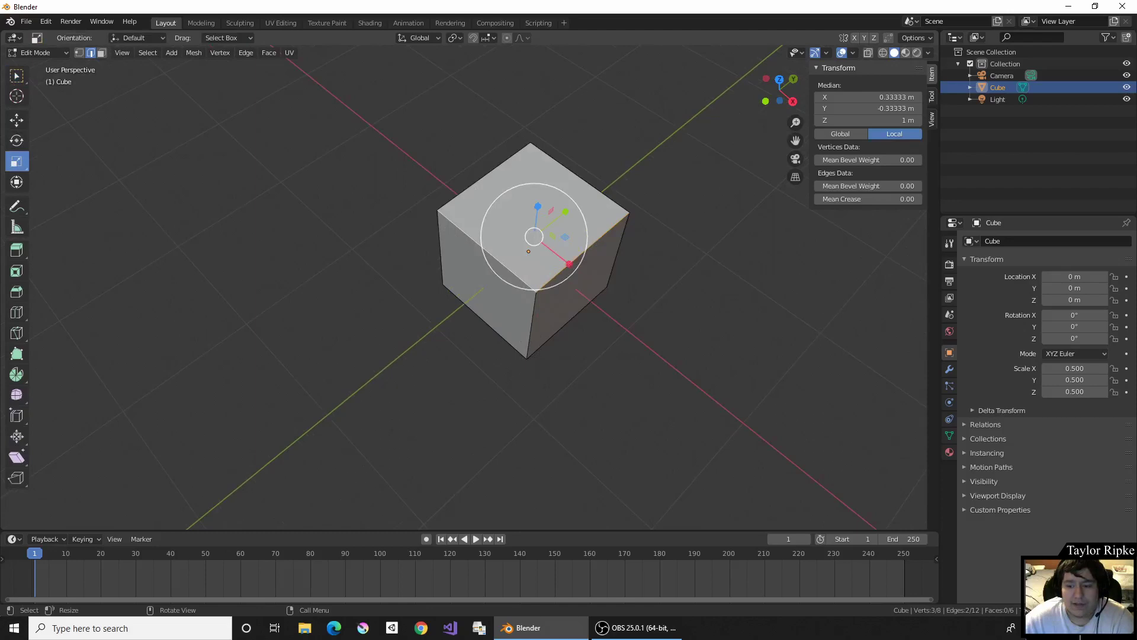
left_click_drag(570, 263, 542, 250)
middle_click_drag(613, 304, 632, 252)
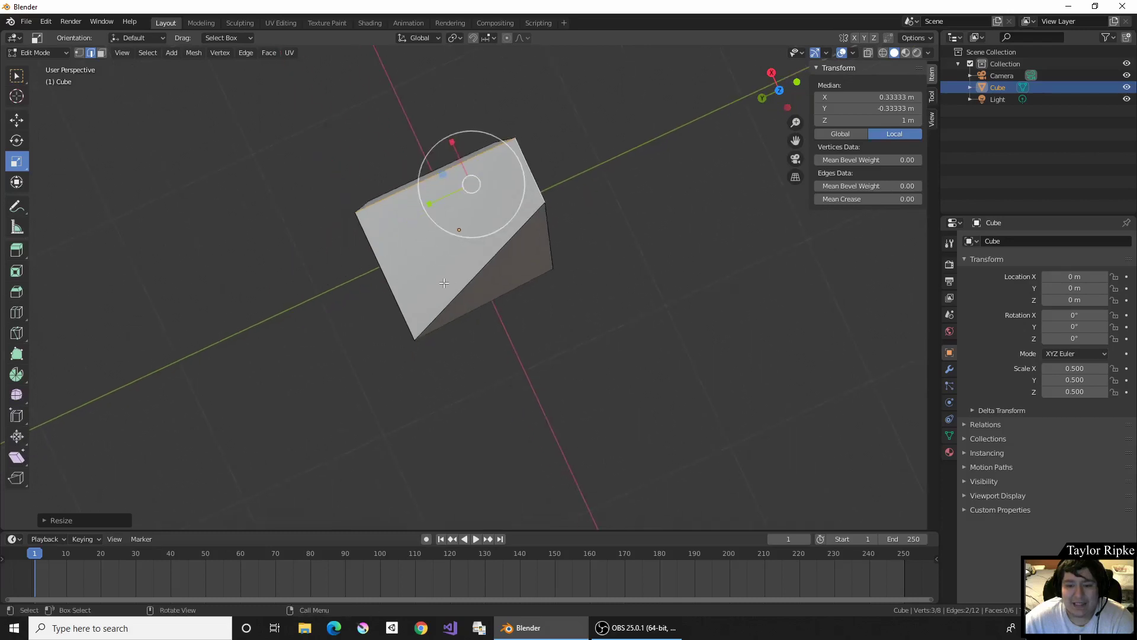
Select the slanted top edge on the negative X side and try scaling it along the X axis
left_click(475, 294)
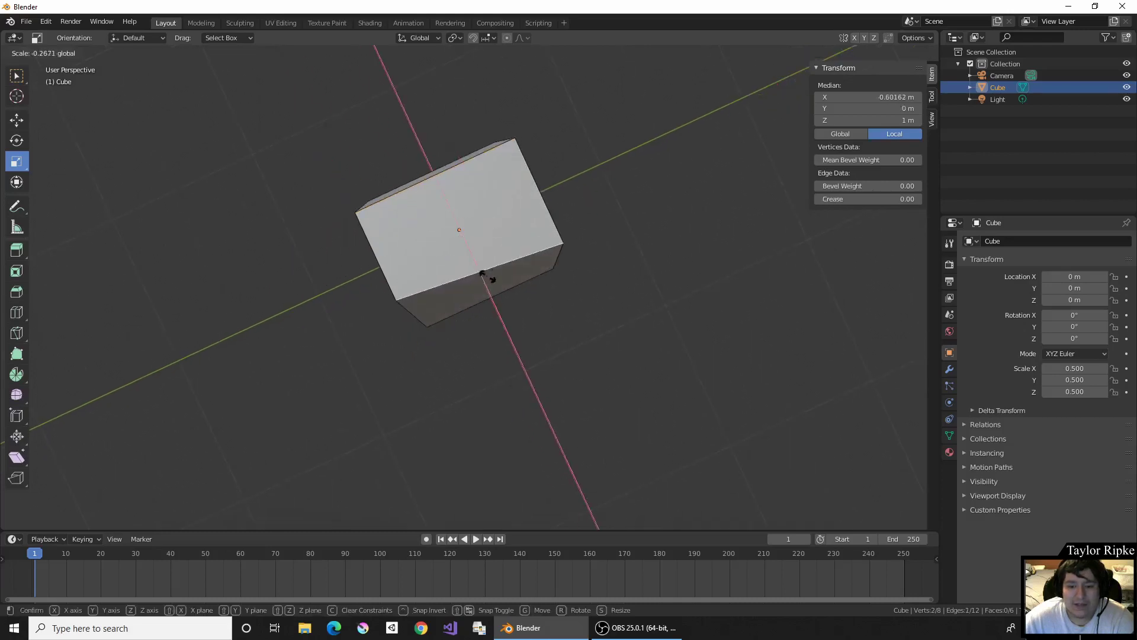
key("s")
left_click(482, 234)
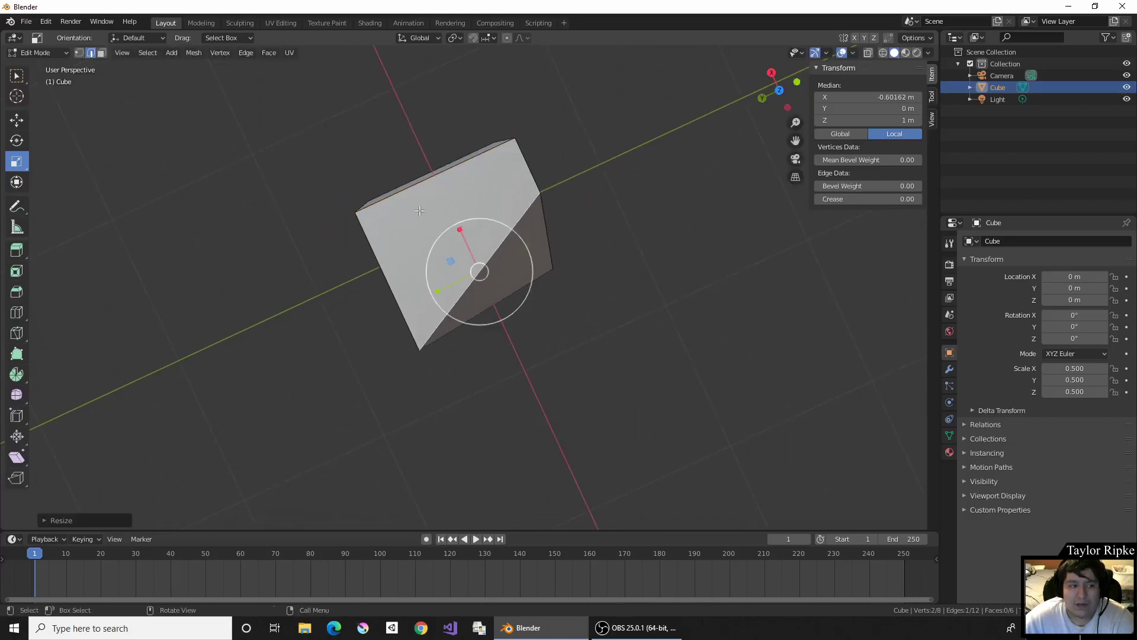
Move the same top edge outward along X to a median of about -2.32 m, and deselect everything
left_click(17, 119)
left_click_drag(464, 234, 634, 386)
middle_click_drag(635, 386, 263, 253)
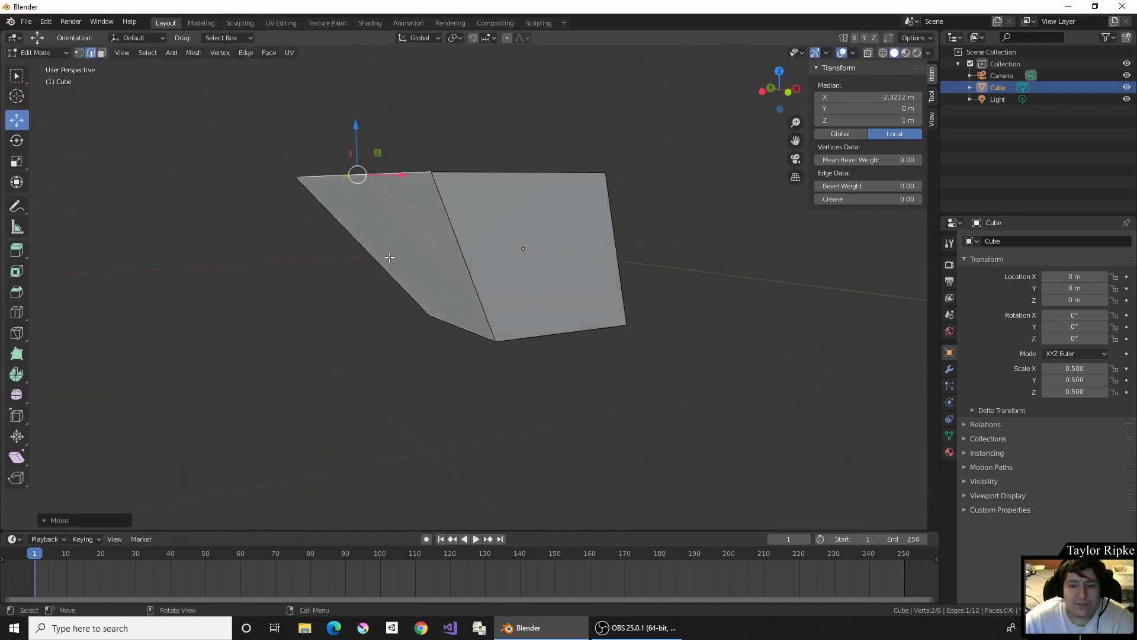
middle_click_drag(489, 233, 457, 281)
left_click(330, 109)
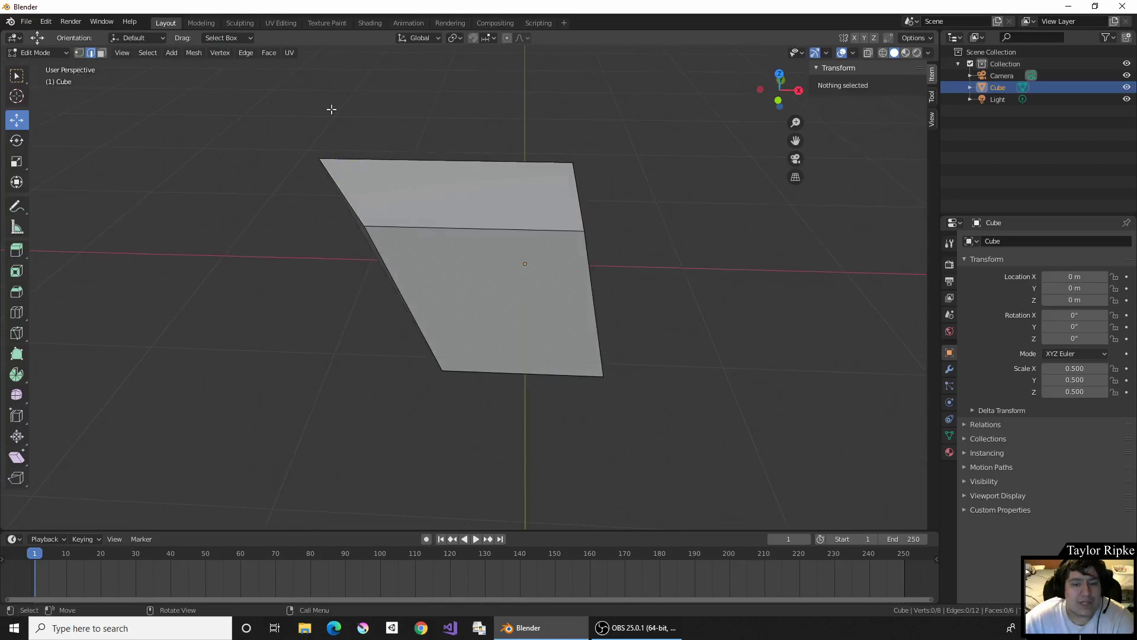
Switch to vertex select mode, try moving the outer top corner vertex in the YZ plane, and undo the move
left_click(365, 227)
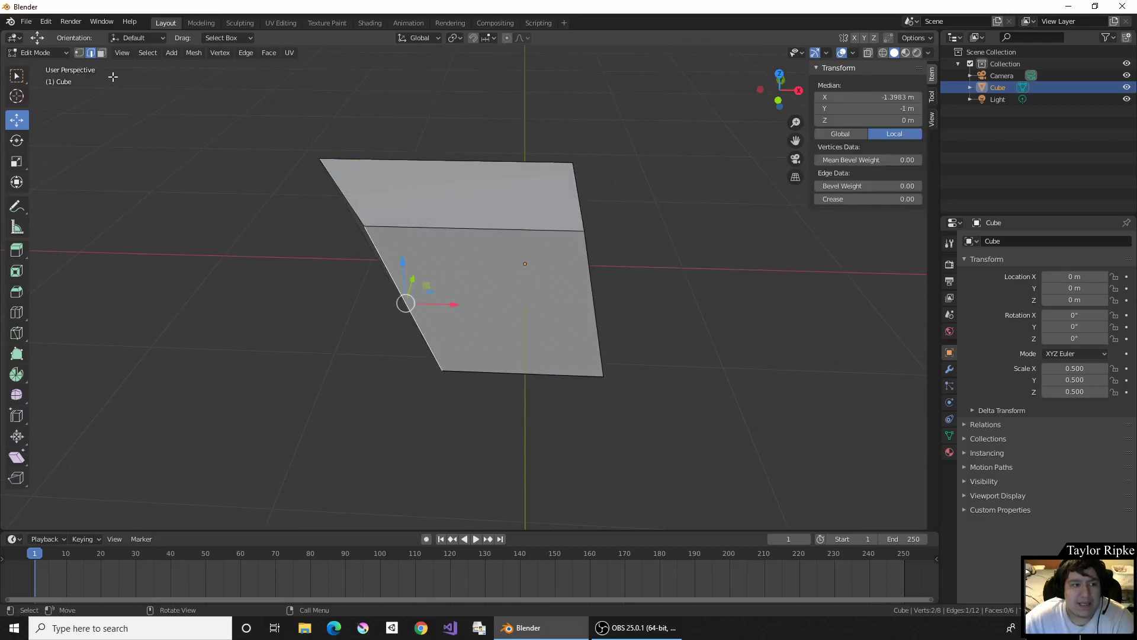
left_click(79, 53)
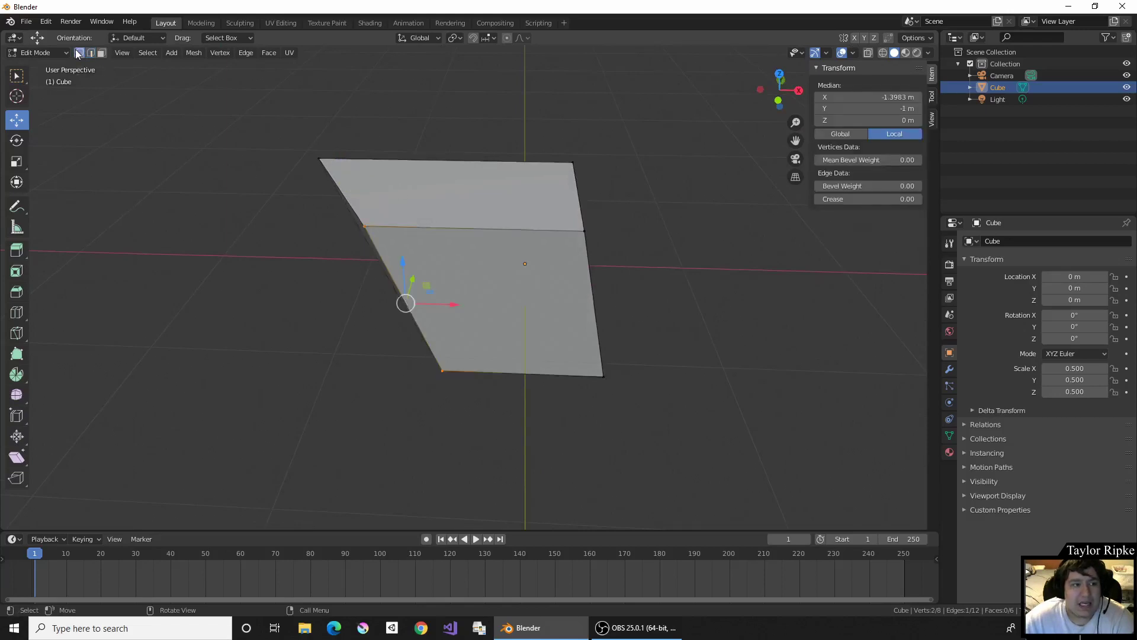
left_click(360, 226)
left_click_drag(367, 200, 408, 138)
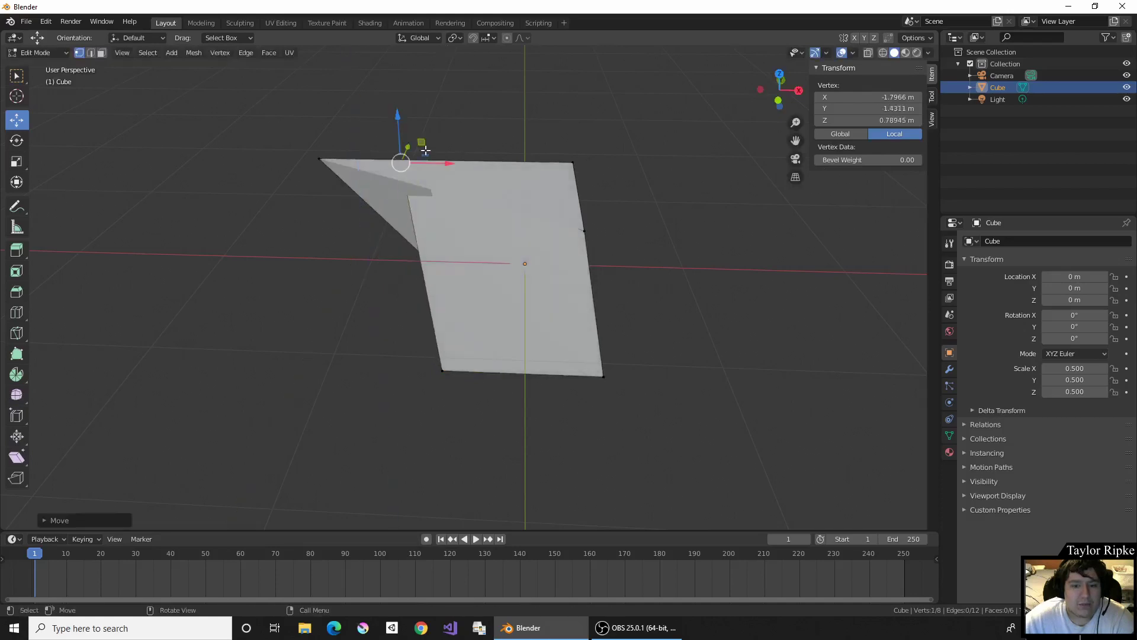
key("ctrl+z")
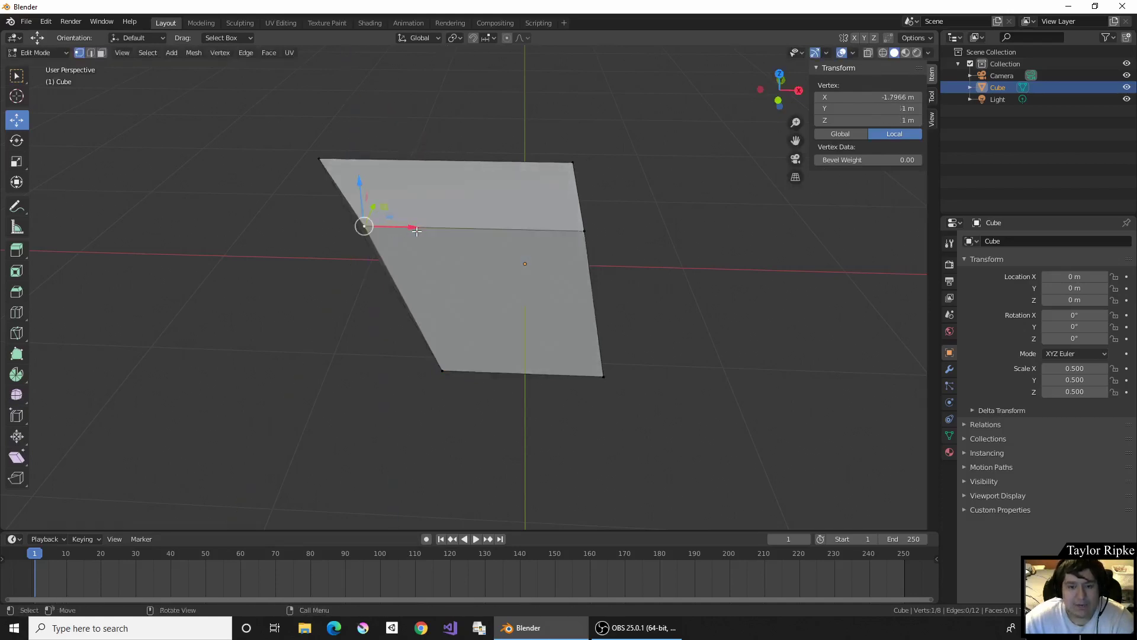
Try moving the same corner vertex along X to about -0.46 m, and undo the move
key("g")
left_click(534, 190)
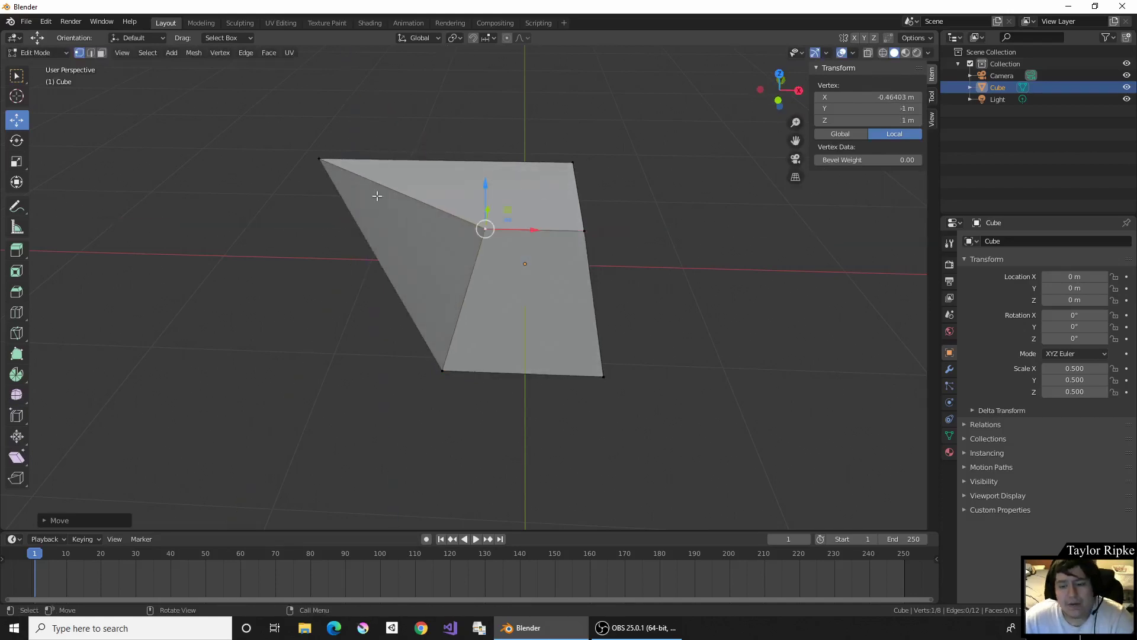
key("ctrl+z")
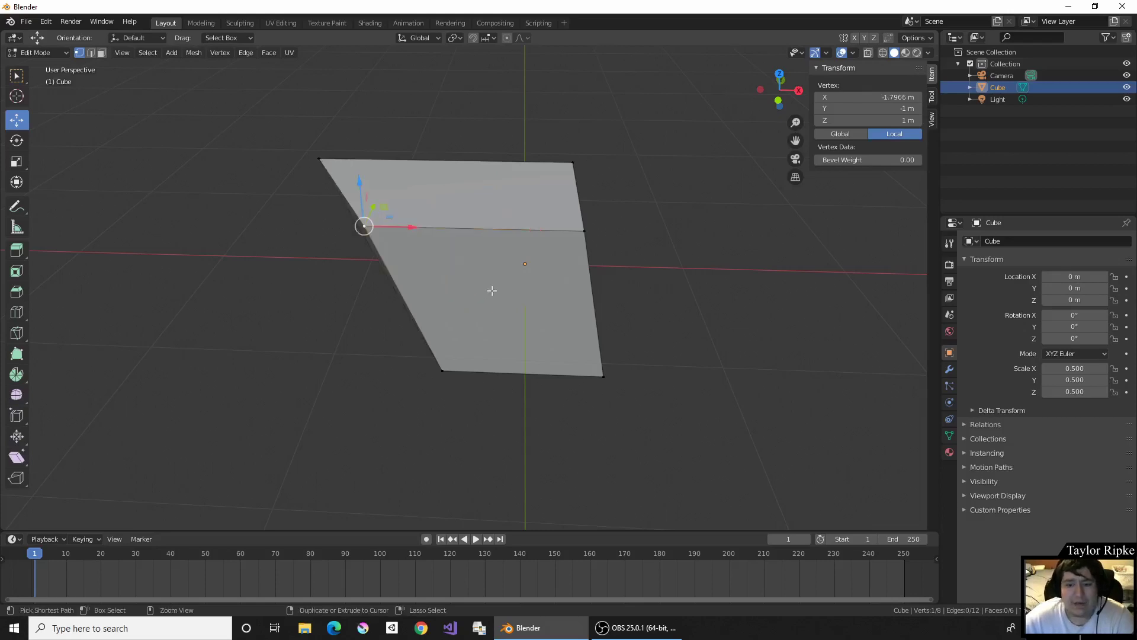
Undo the remaining edge moves and scalings to restore the regular cube shape
key("ctrl+z")
key("ctrl+z")
key("ctrl+z")
key("ctrl+z")
key("ctrl+z")
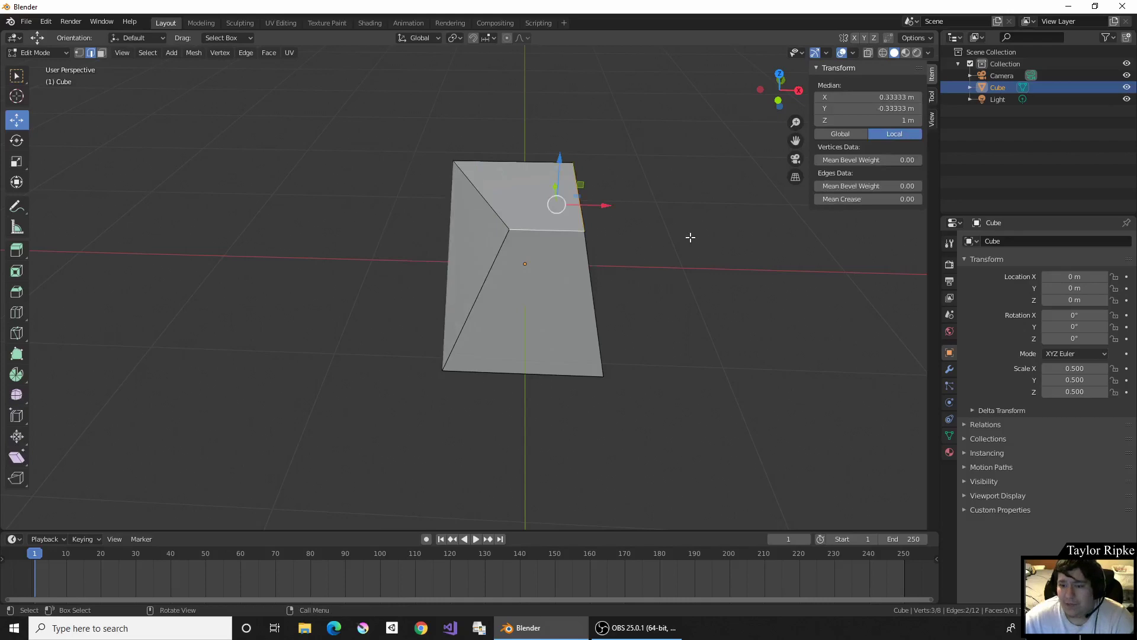
key("ctrl+z")
Add a single loop cut around the cube perpendicular to the X axis, slid to about X 0.05 m
middle_click_drag(691, 236, 792, 301)
middle_click_drag(507, 291, 660, 251)
middle_click_drag(585, 224, 510, 273)
key("ctrl+r")
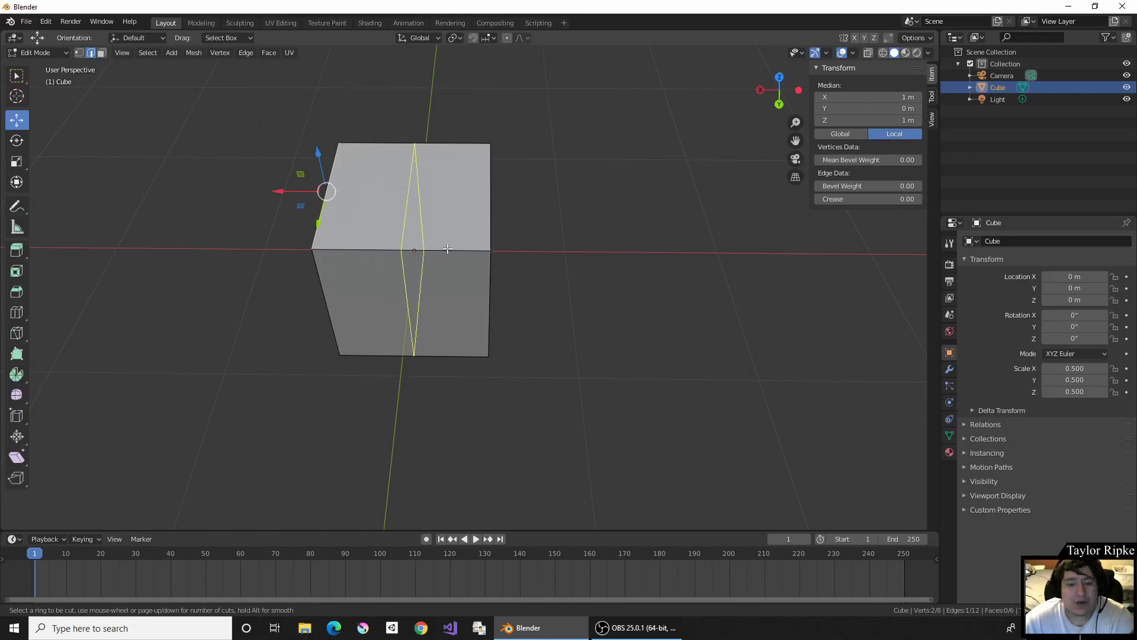
left_click(447, 249)
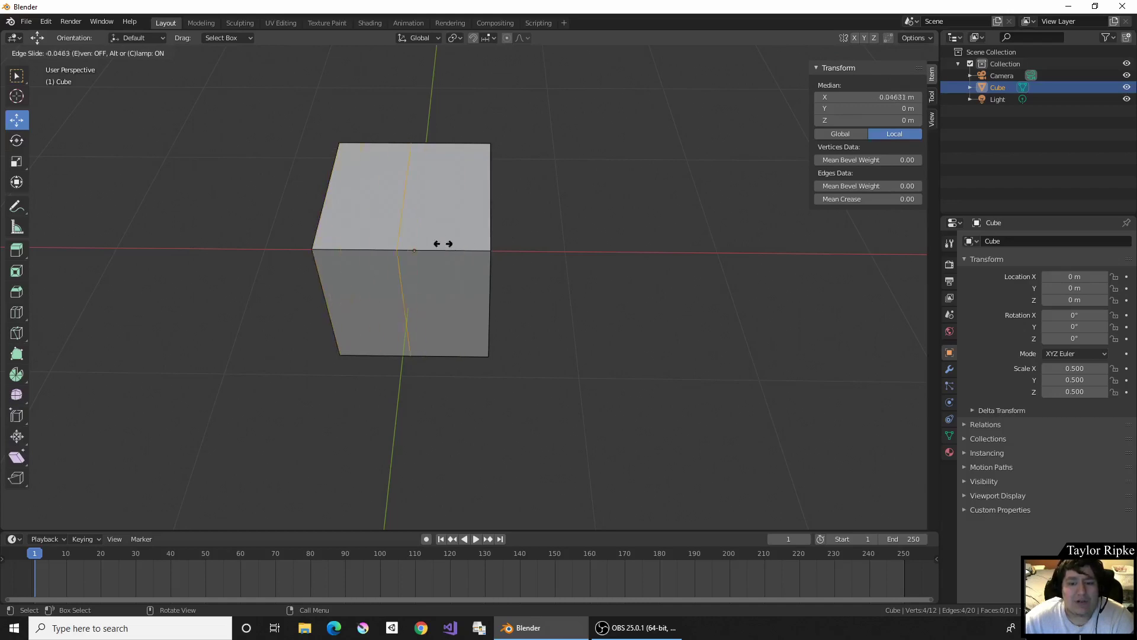
left_click(444, 236)
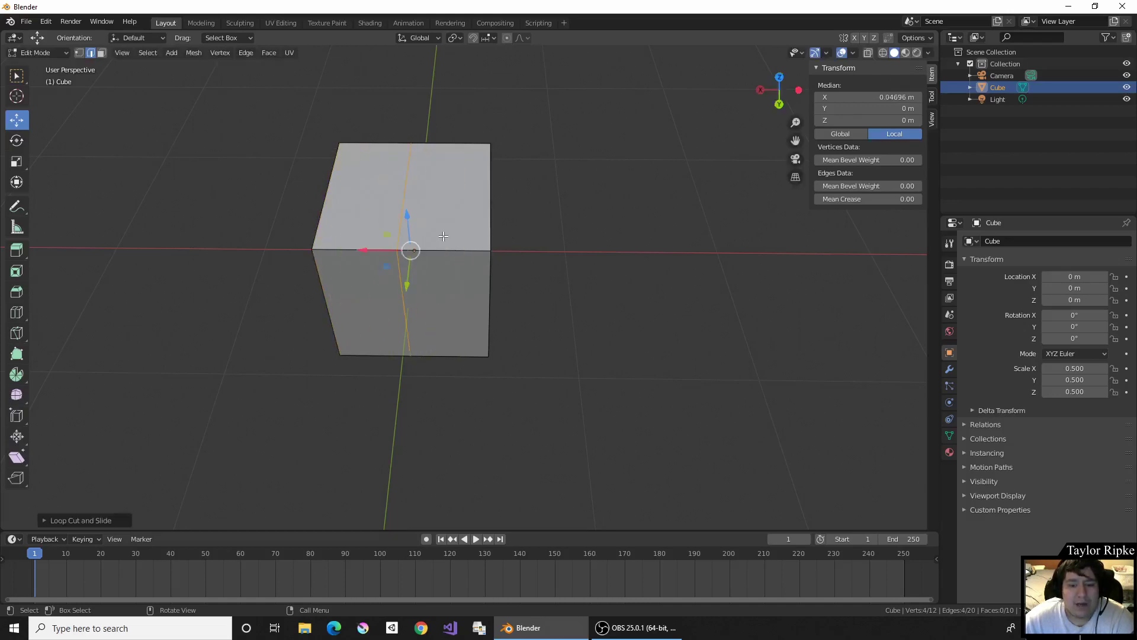
Try different cut counts for a second loop cut perpendicular to the Y axis, and place eight evenly spaced cuts without sliding
scroll(444, 236, "up", 3)
scroll(444, 236, "down", 5)
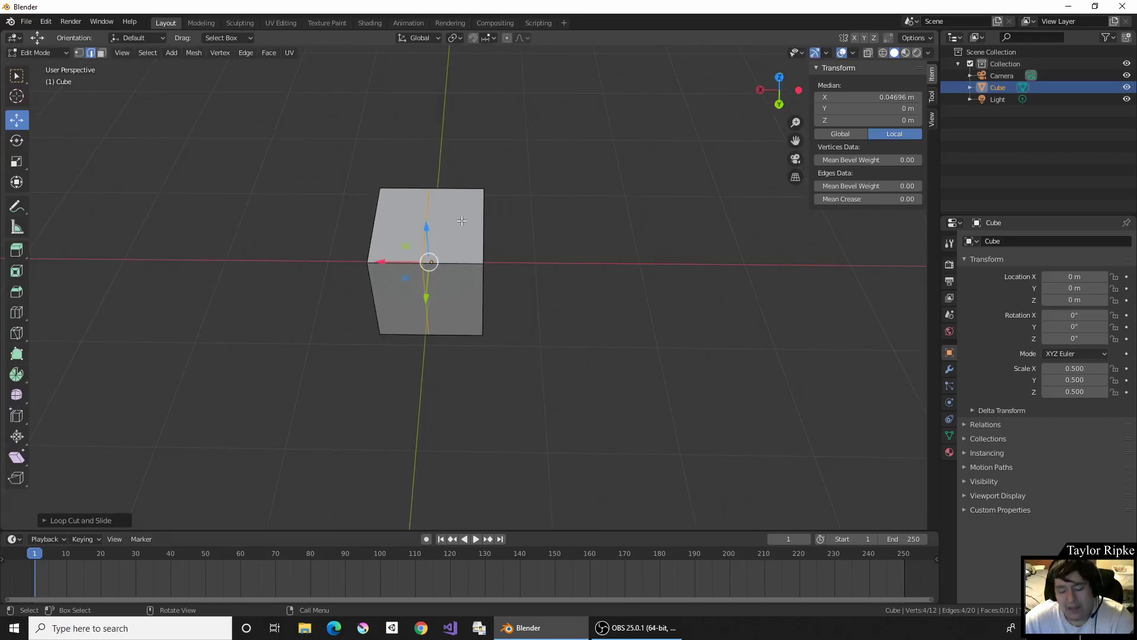
key("ctrl+r")
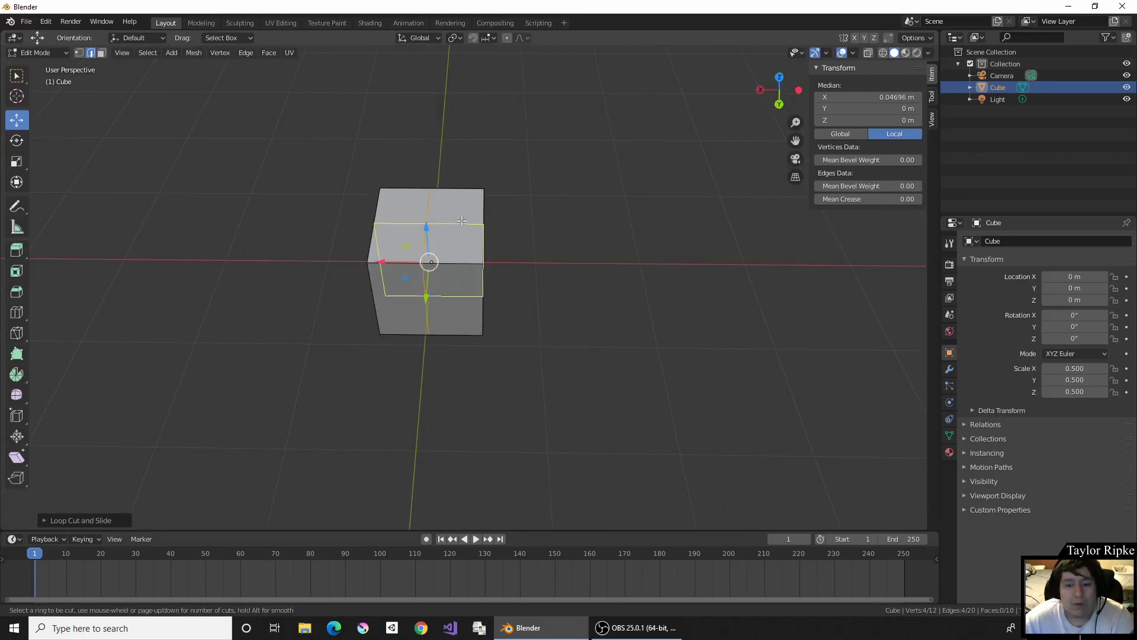
scroll(461, 221, "up", 4)
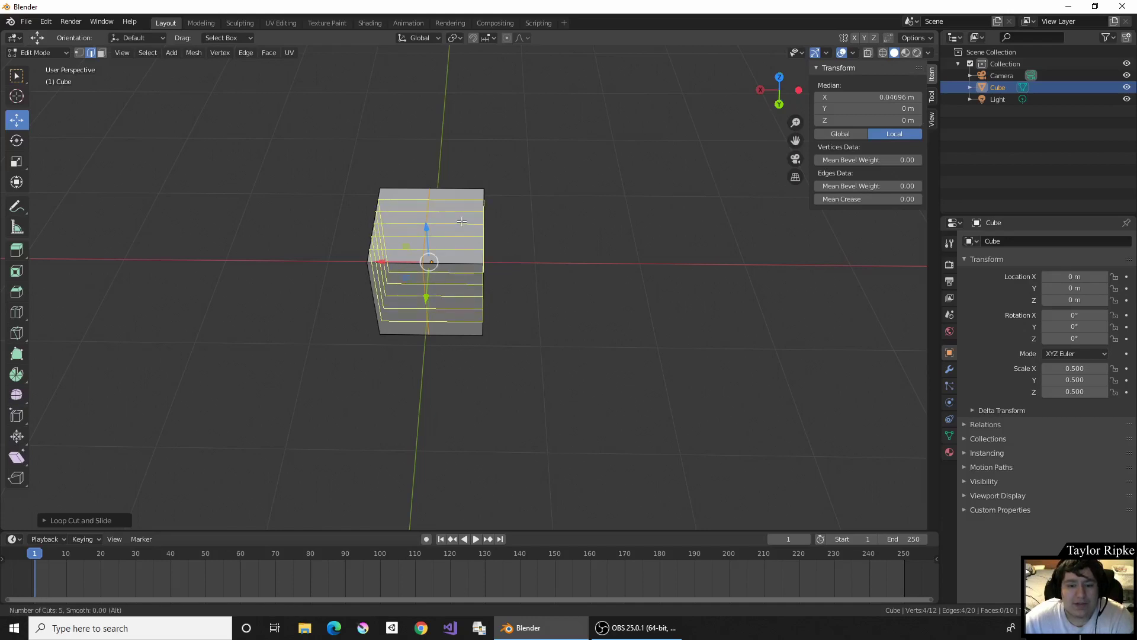
scroll(461, 221, "up", 4)
scroll(461, 221, "down", 8)
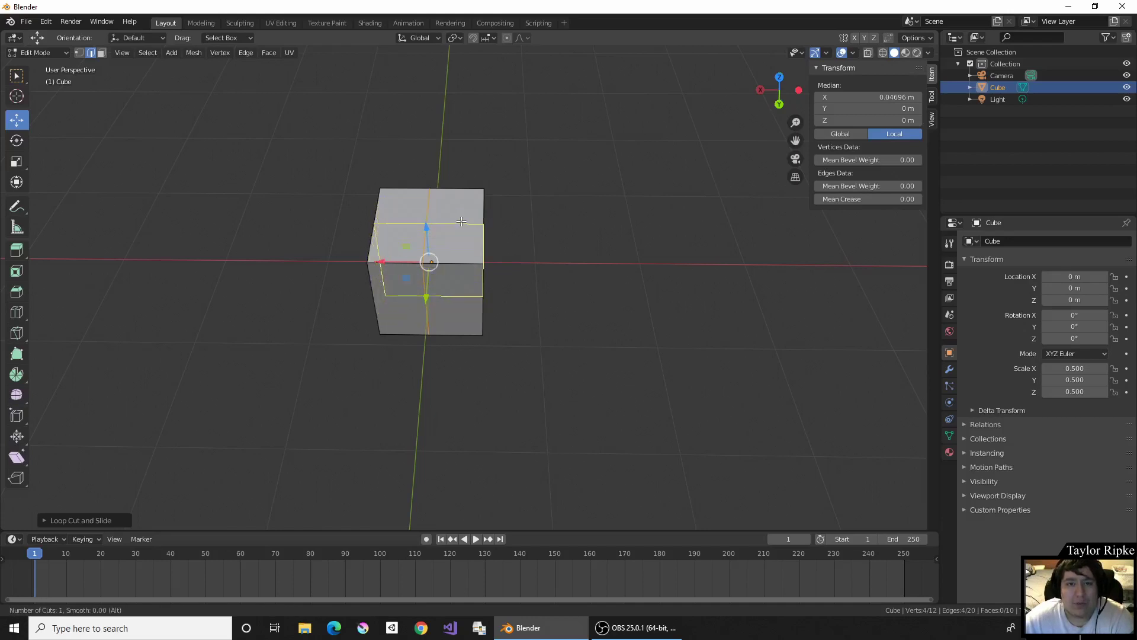
scroll(461, 219, "up", 12)
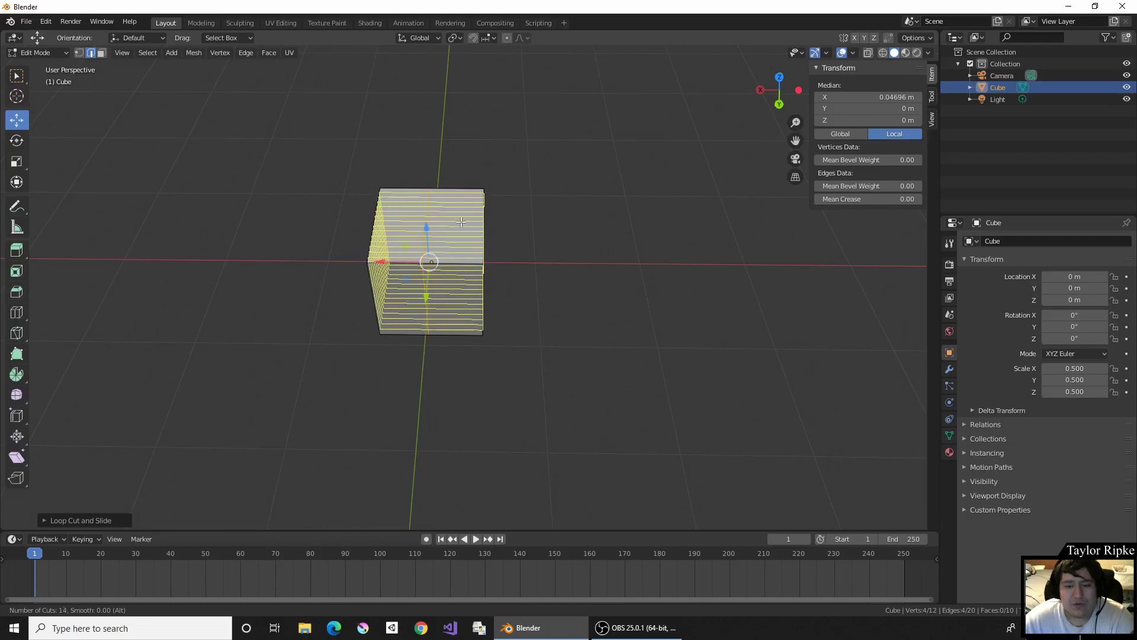
scroll(462, 221, "down", 11)
scroll(461, 221, "down", 1)
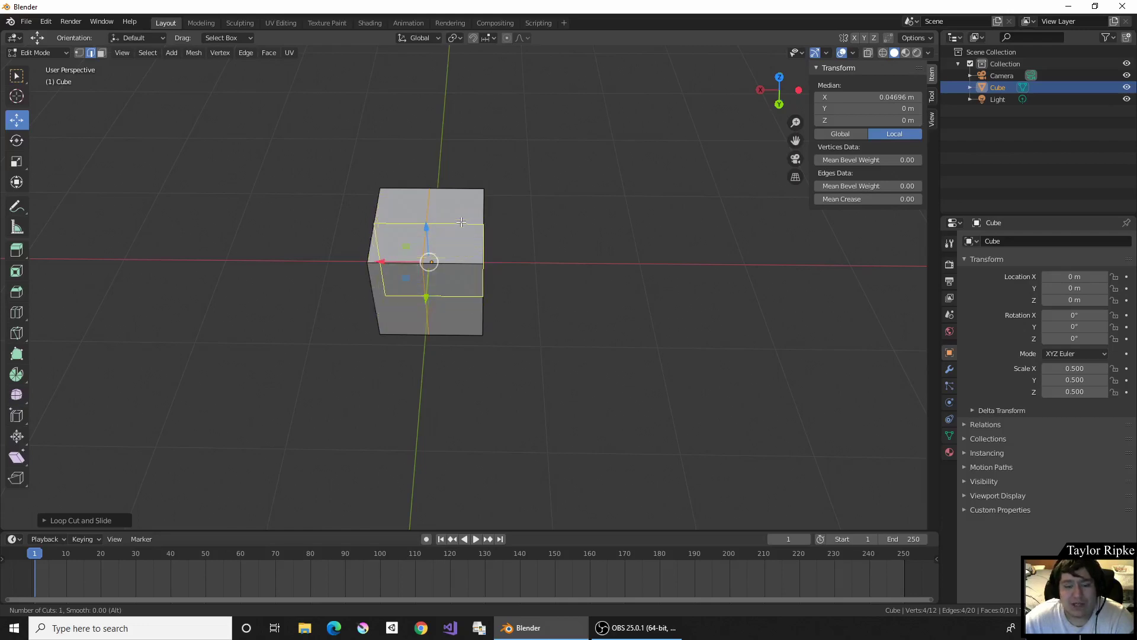
scroll(461, 224, "up", 7)
left_click(461, 225)
right_click(462, 225)
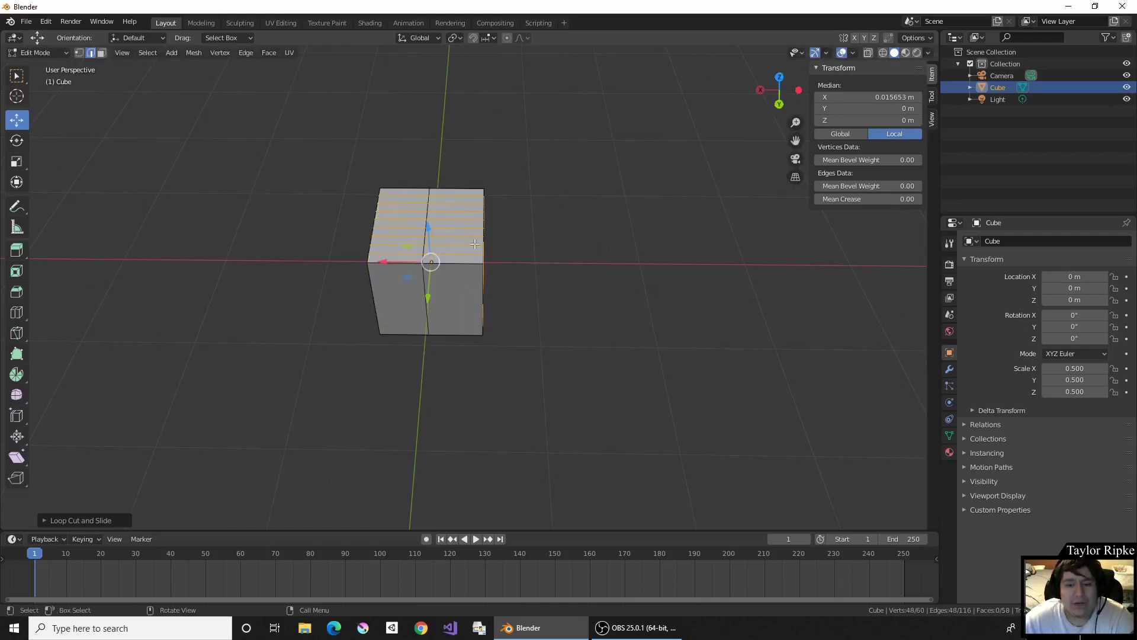
Select one new vertical edge on the positive X side, then switch to face select mode and select a narrow strip face on top
middle_click_drag(515, 282, 567, 271)
scroll(485, 273, "up", 6)
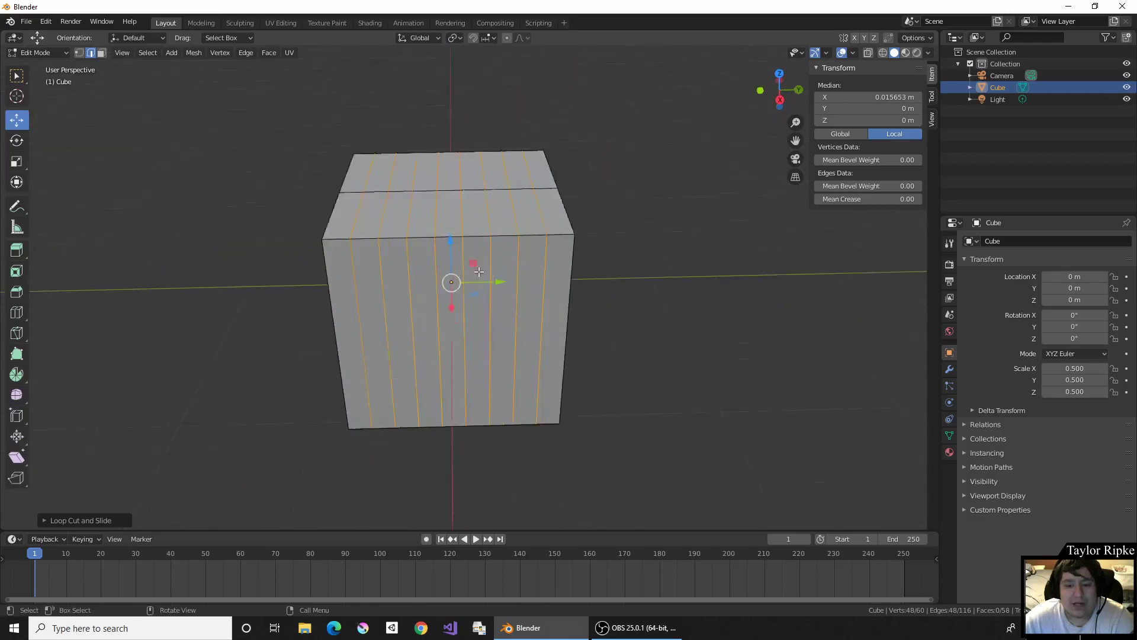
middle_click_drag(481, 261, 676, 294)
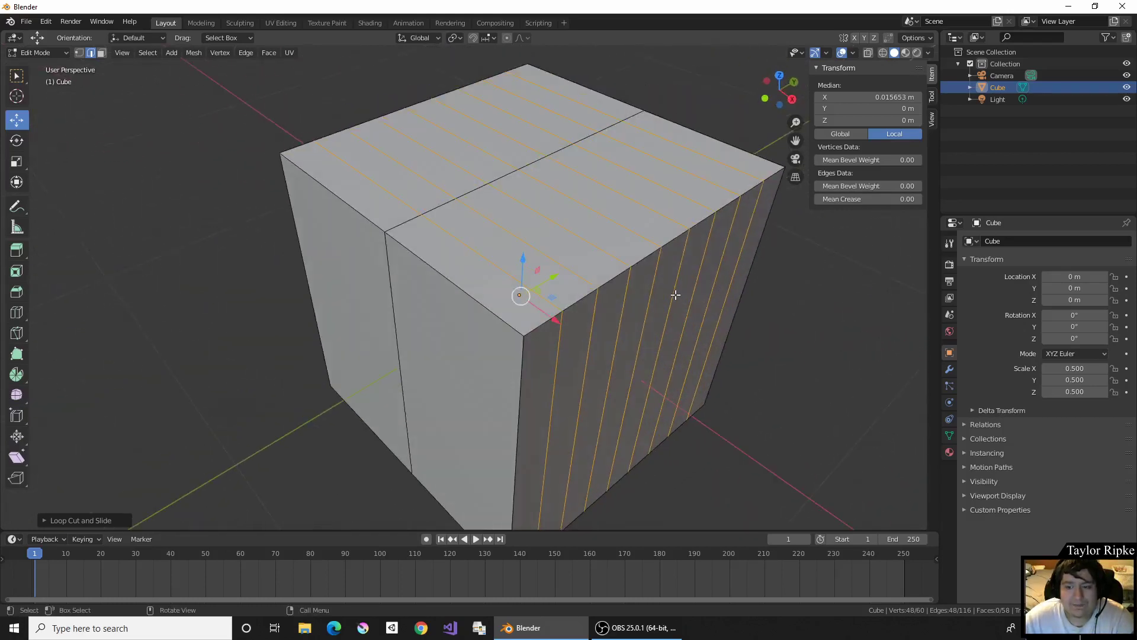
left_click(694, 291)
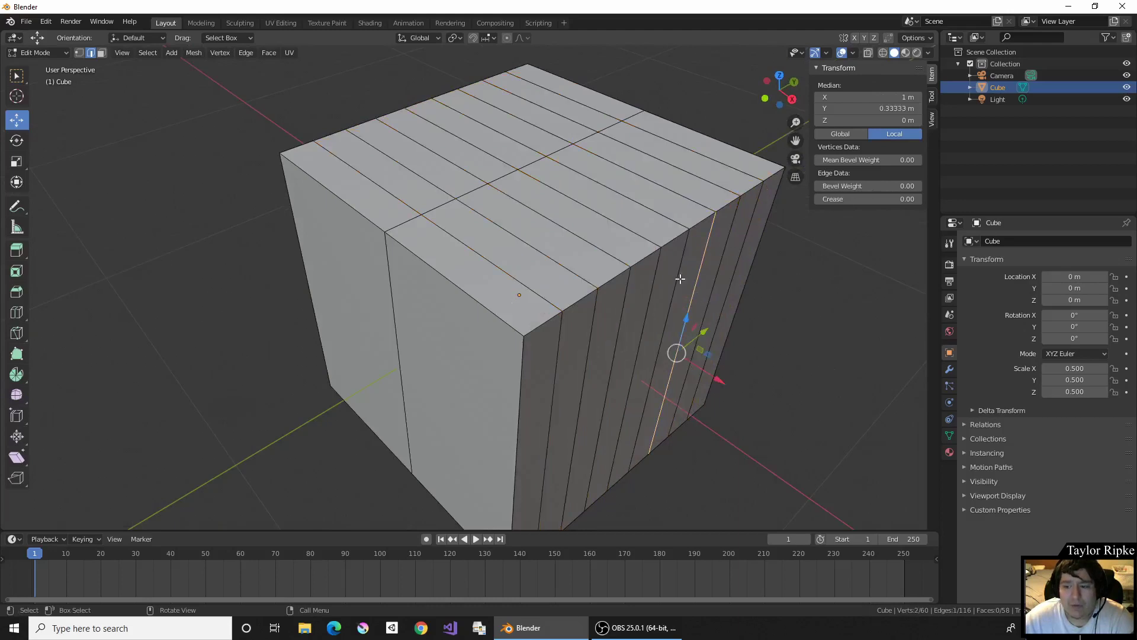
left_click(97, 52)
left_click(501, 170)
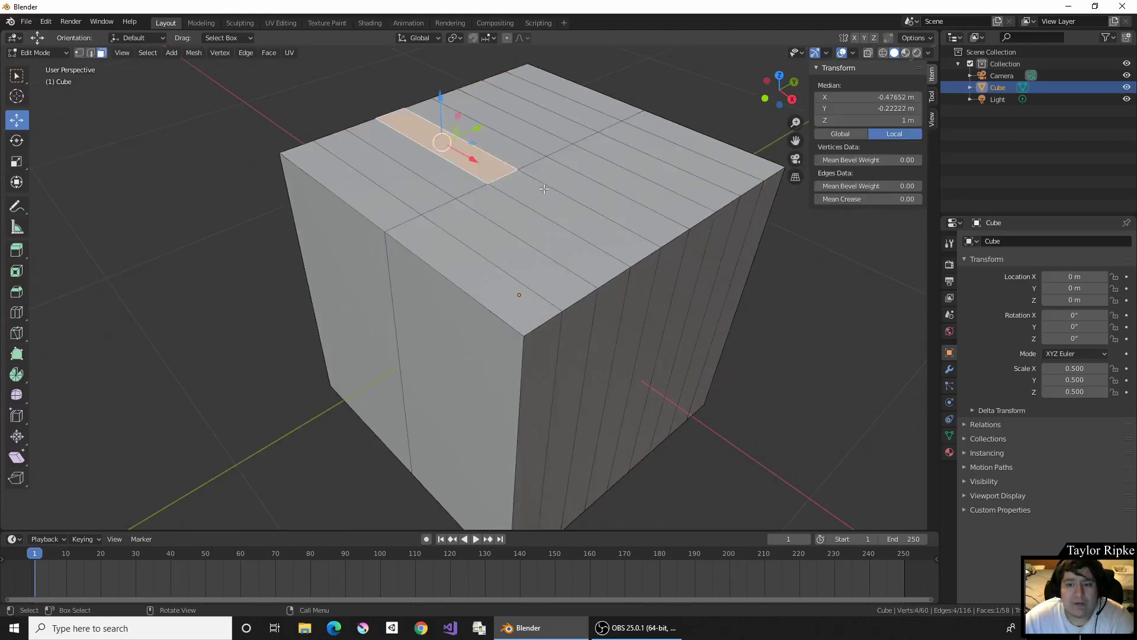
Raise a narrow top strip on the positive X half to about Z 1.13 m and lower another near the positive Y edge to about 0.84 m
left_click(543, 188)
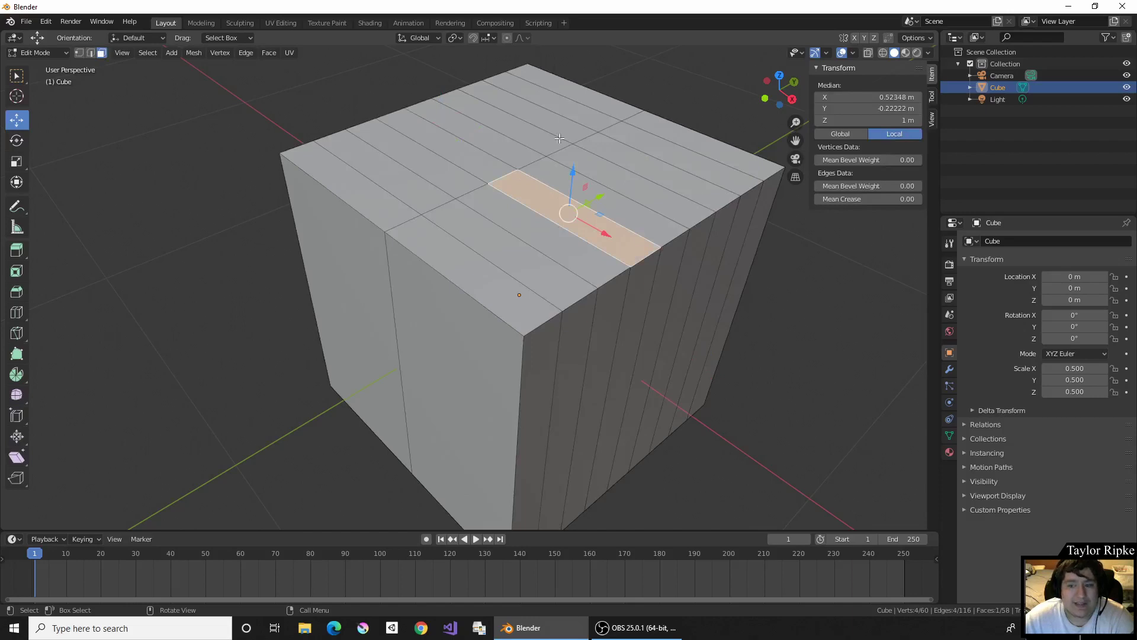
left_click_drag(584, 177, 572, 146)
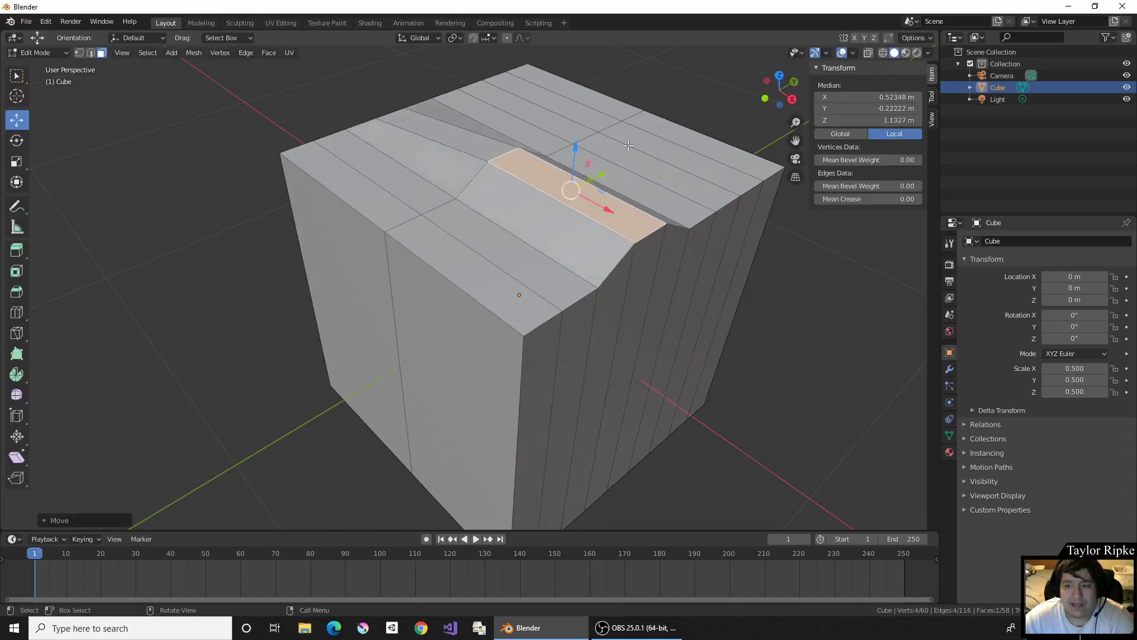
left_click(657, 127)
left_click_drag(686, 114, 686, 141)
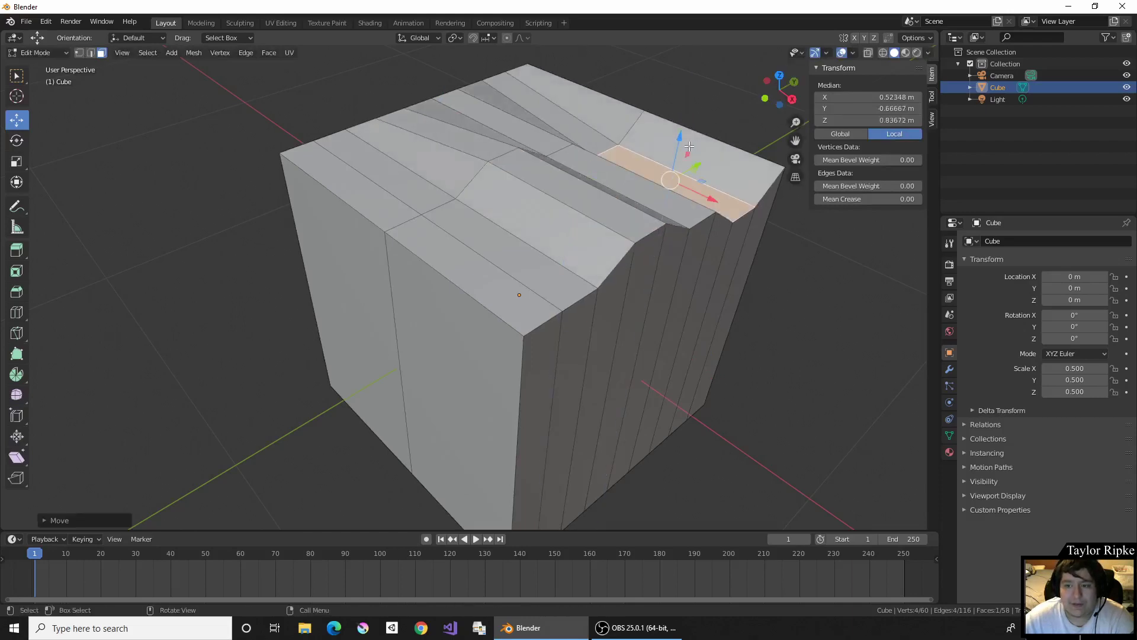
middle_click_drag(716, 129, 606, 127)
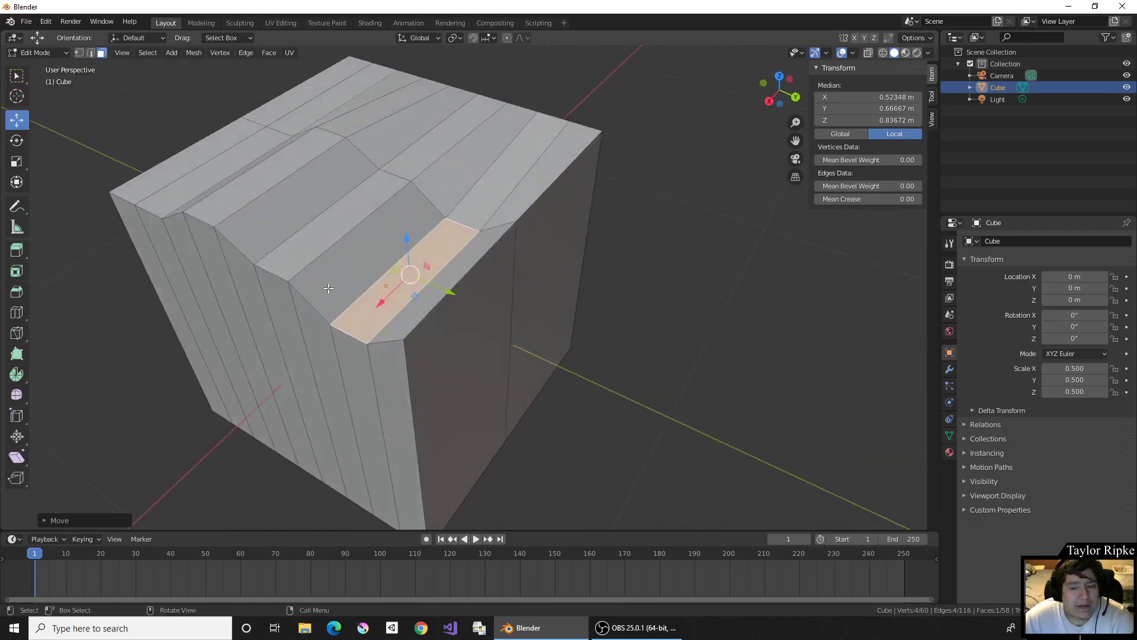
middle_click_drag(329, 289, 649, 254)
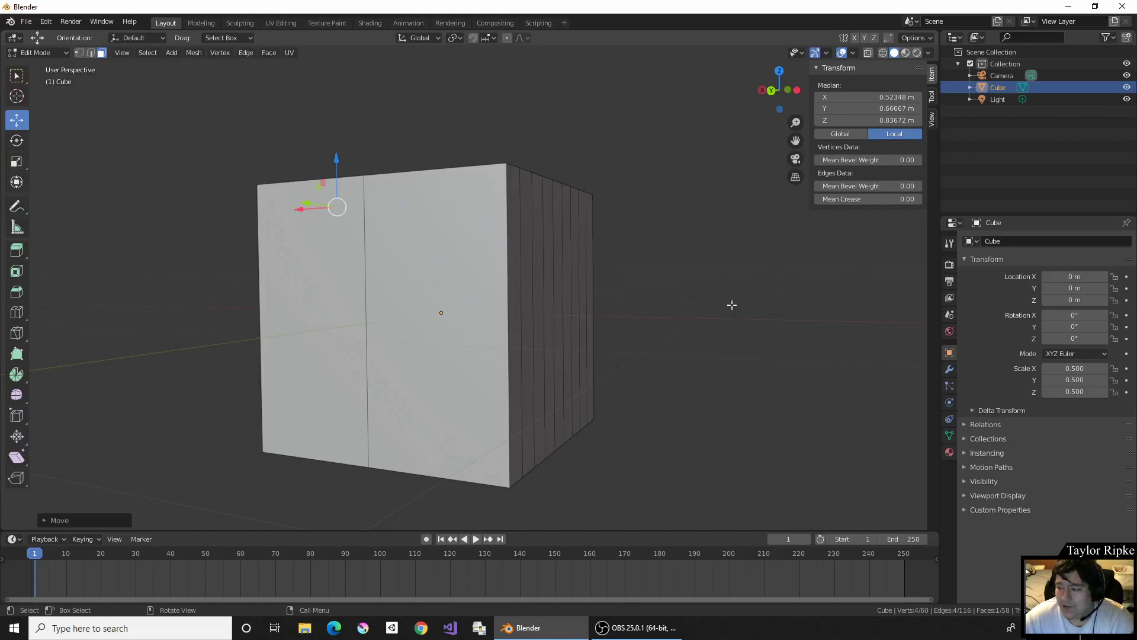
Open the cube's modifier properties and select the large face on the positive Y side's negative X half
left_click(951, 368)
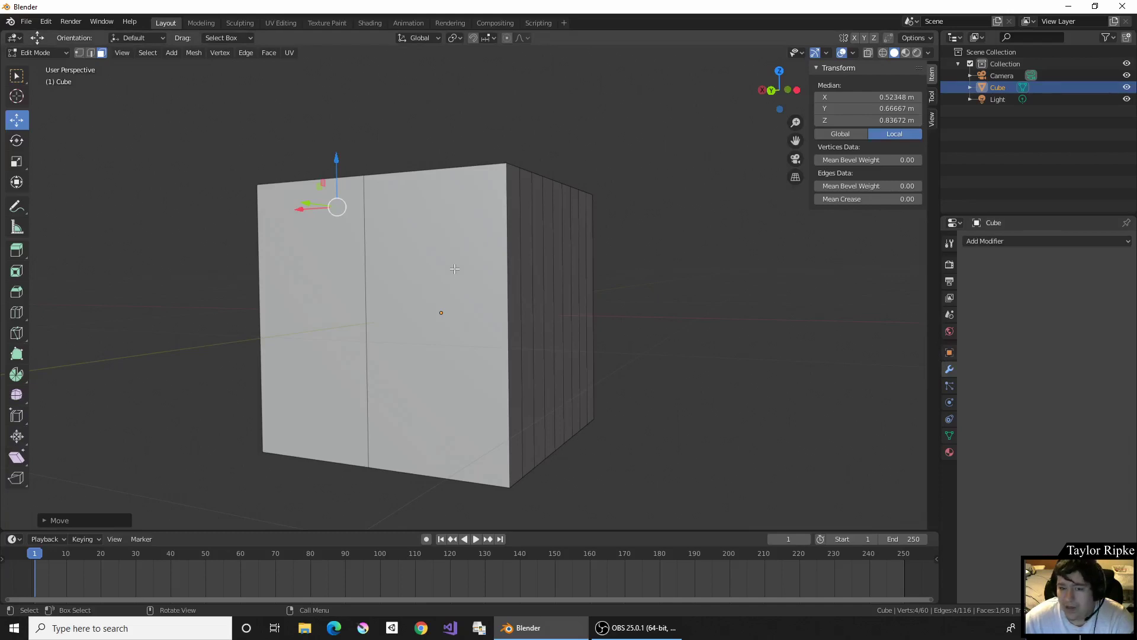
middle_click_drag(454, 269, 521, 322)
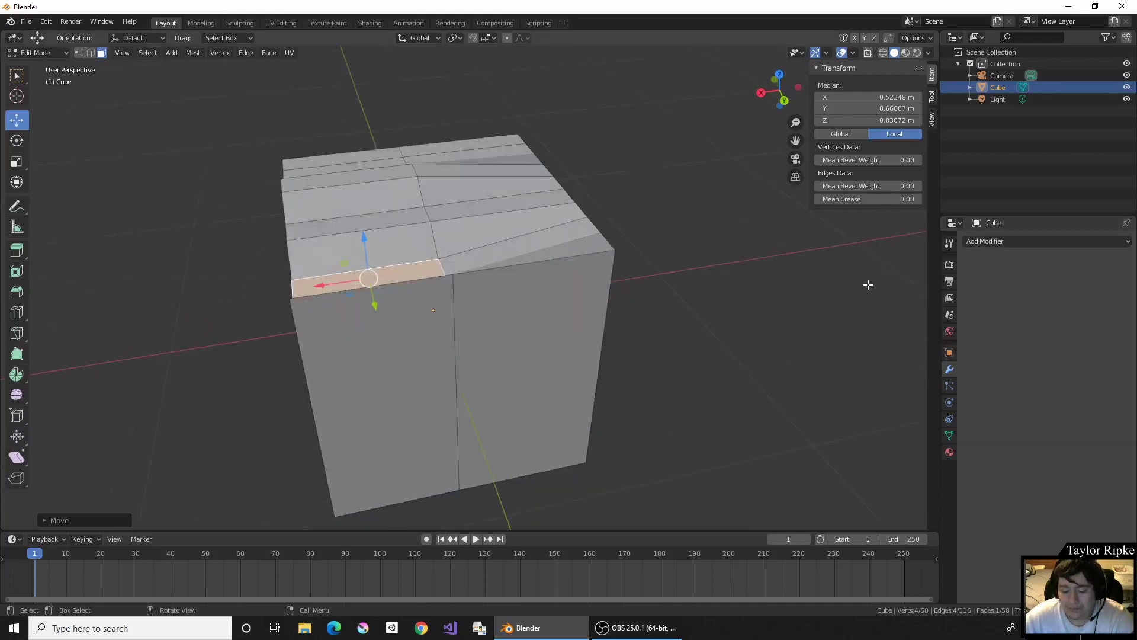
left_click(581, 333)
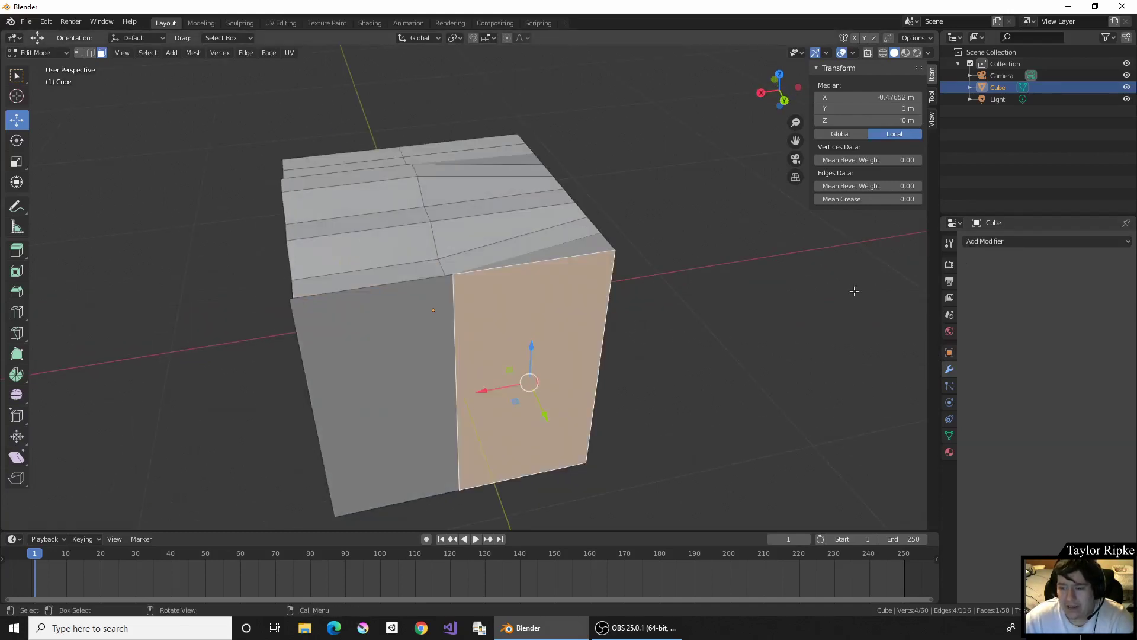
Try a Subdivision Surface modifier on the cube, inspect the smoothed shape from several angles, and remove the modifier
left_click(1009, 242)
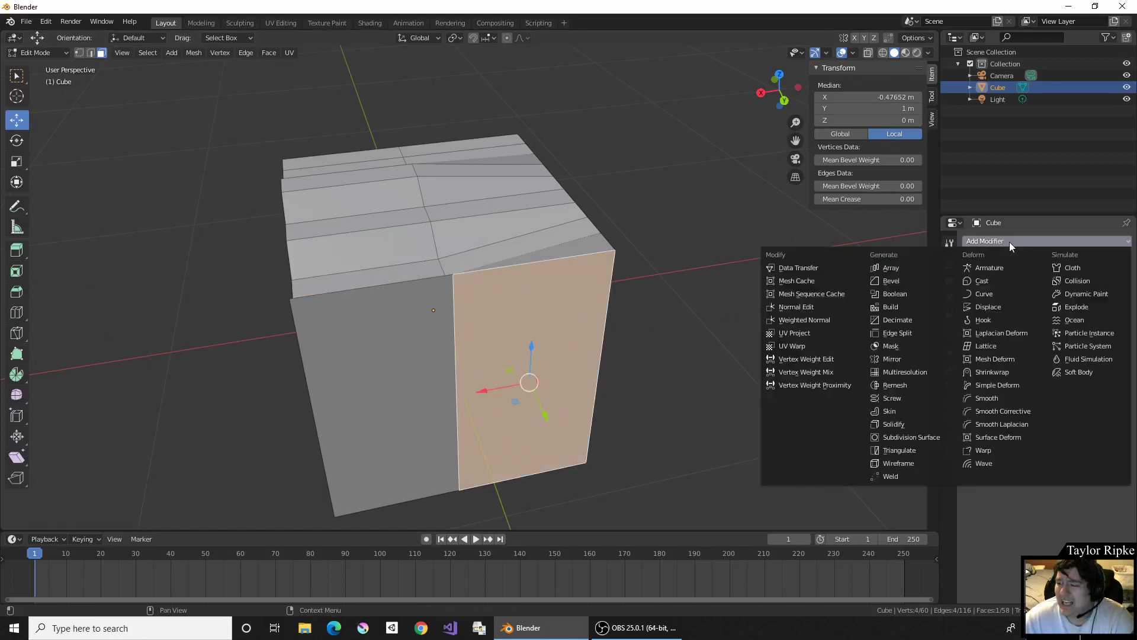
left_click(910, 438)
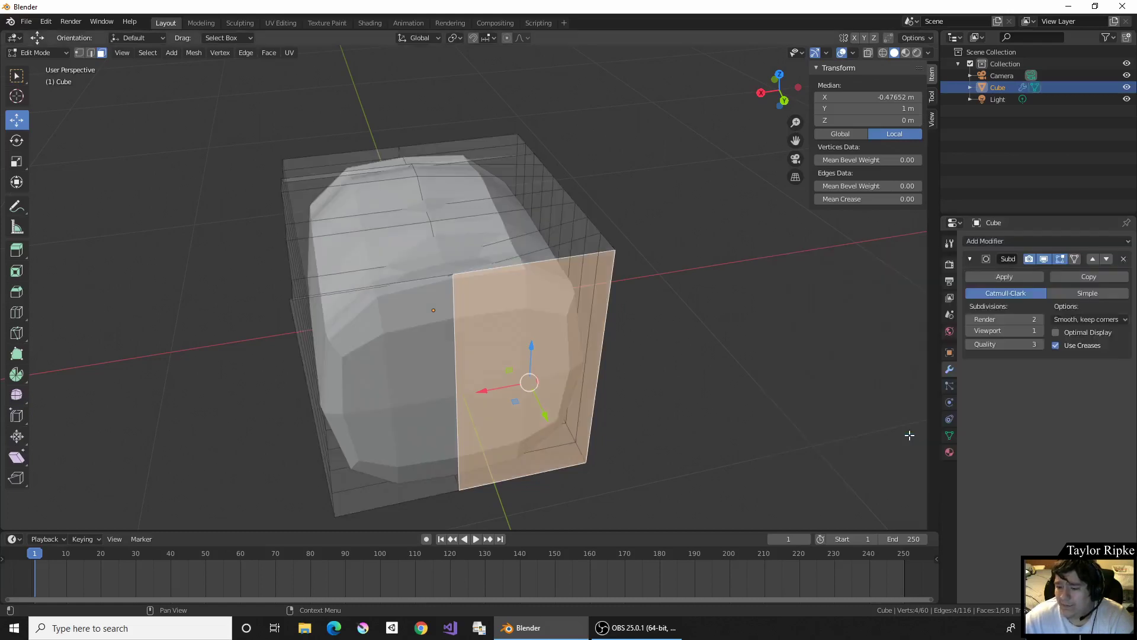
middle_click_drag(859, 420, 524, 373)
middle_click_drag(627, 292, 415, 258)
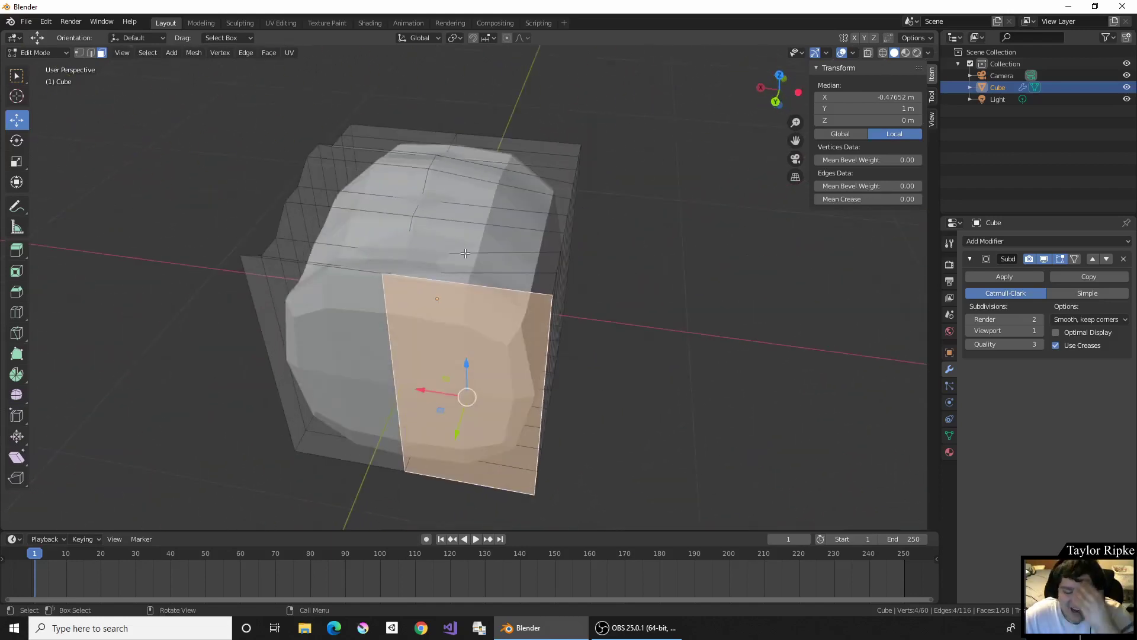
middle_click_drag(570, 320, 543, 298)
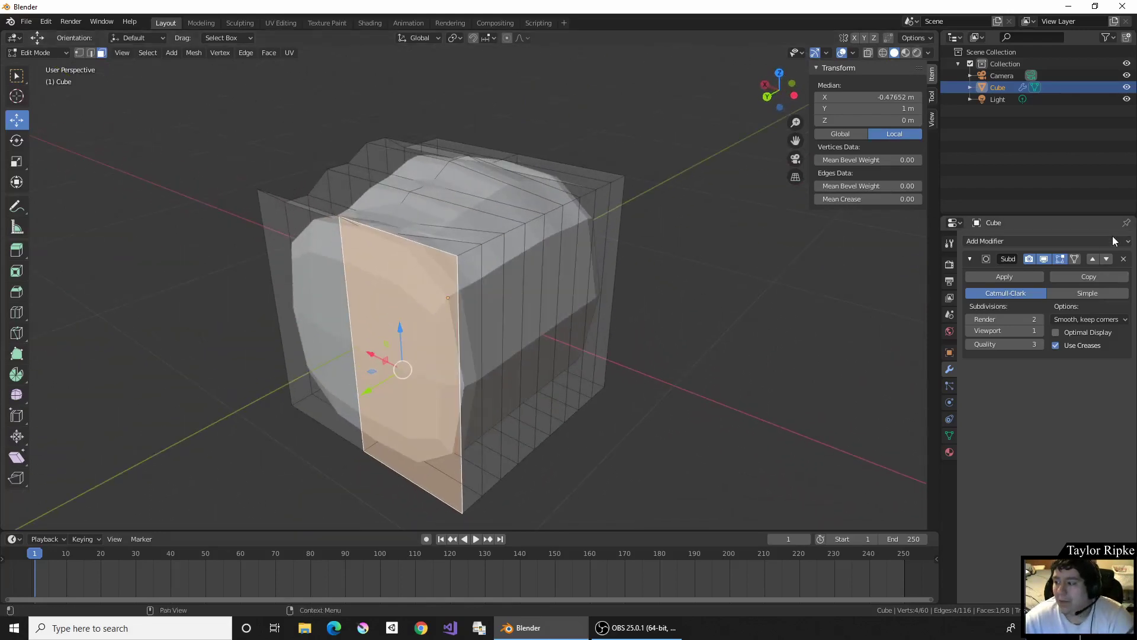
left_click(1124, 259)
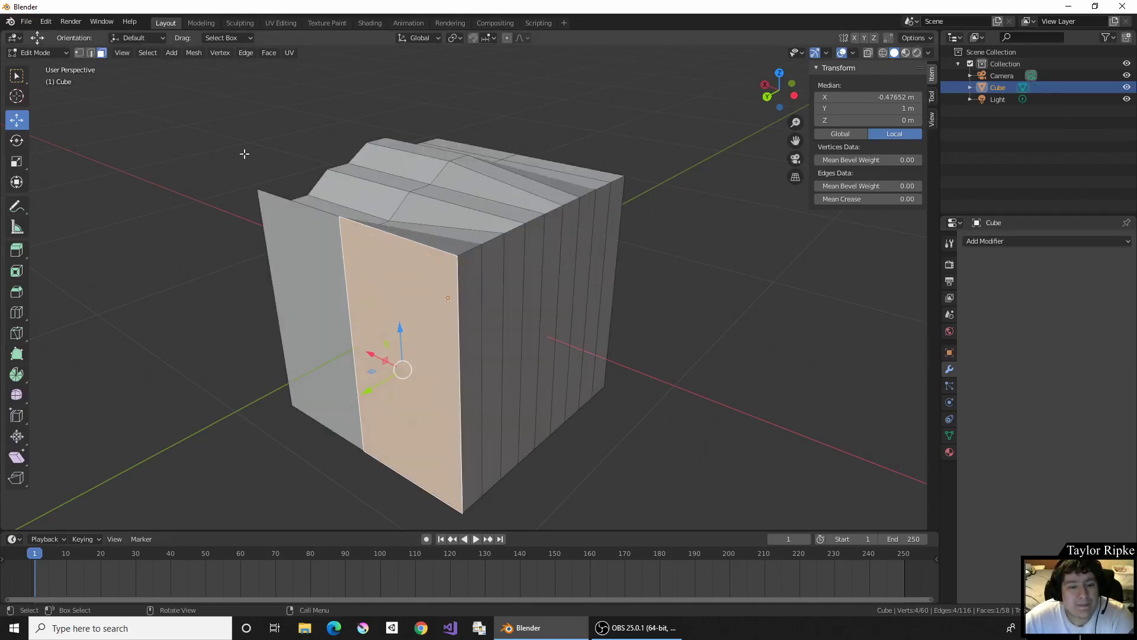
Subdivide the selected large face on the positive Y side once
left_click(243, 56)
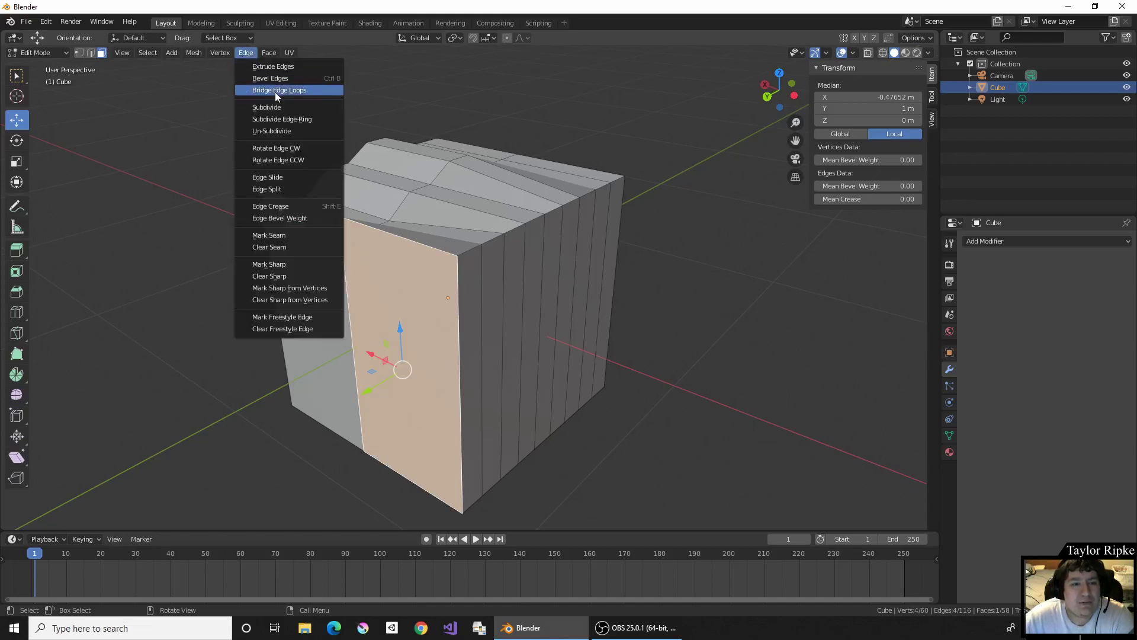
left_click(285, 108)
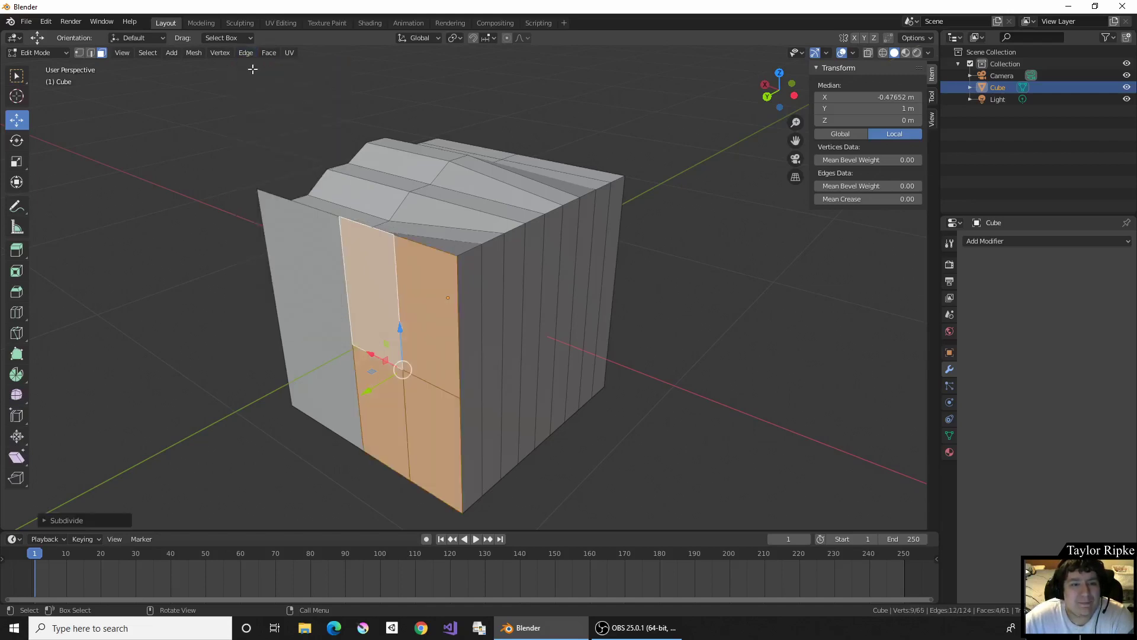
middle_click_drag(354, 240, 396, 357)
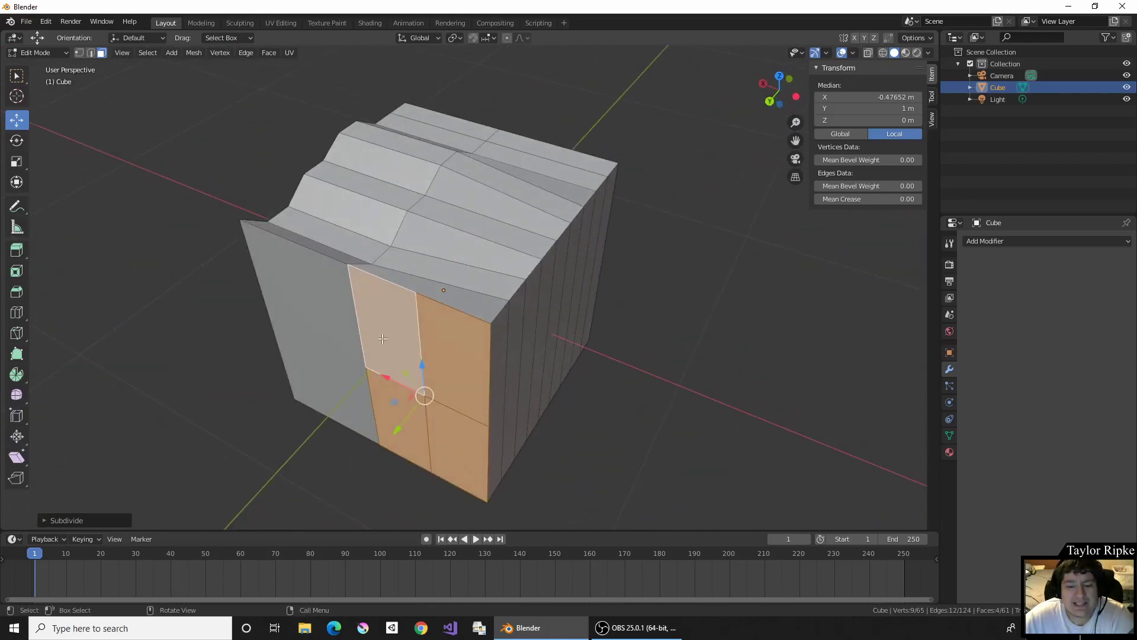
Subdivide the upper quarter face next to the original vertical cut, and select the upper small face beside that cut
left_click(391, 310)
left_click(244, 52)
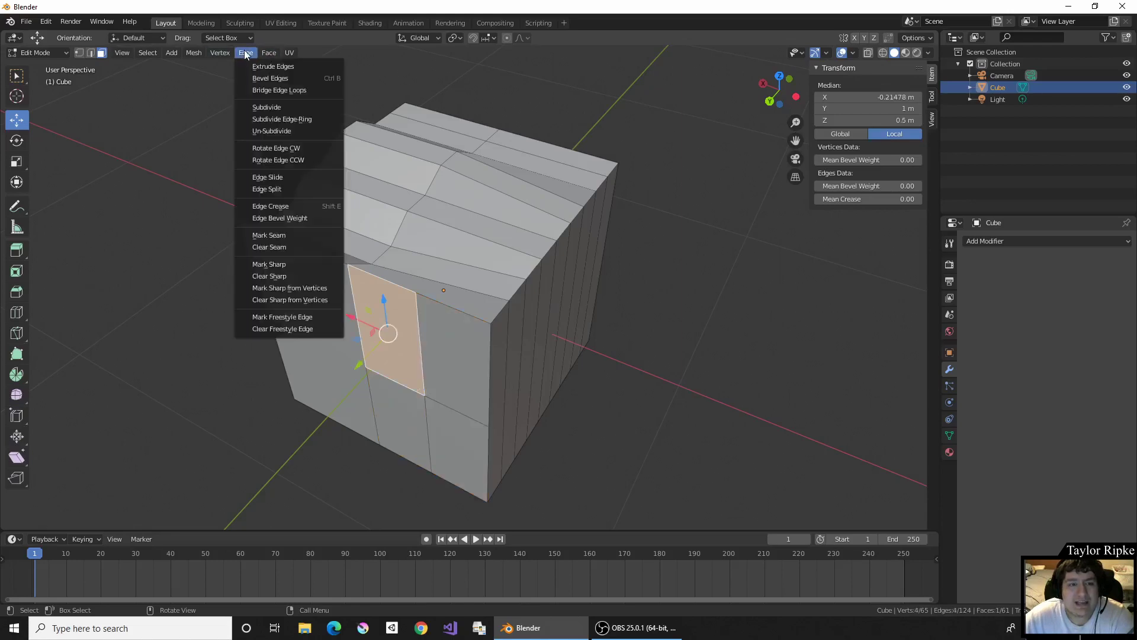
left_click(267, 107)
middle_click_drag(450, 290, 607, 292)
middle_click_drag(660, 264, 615, 269)
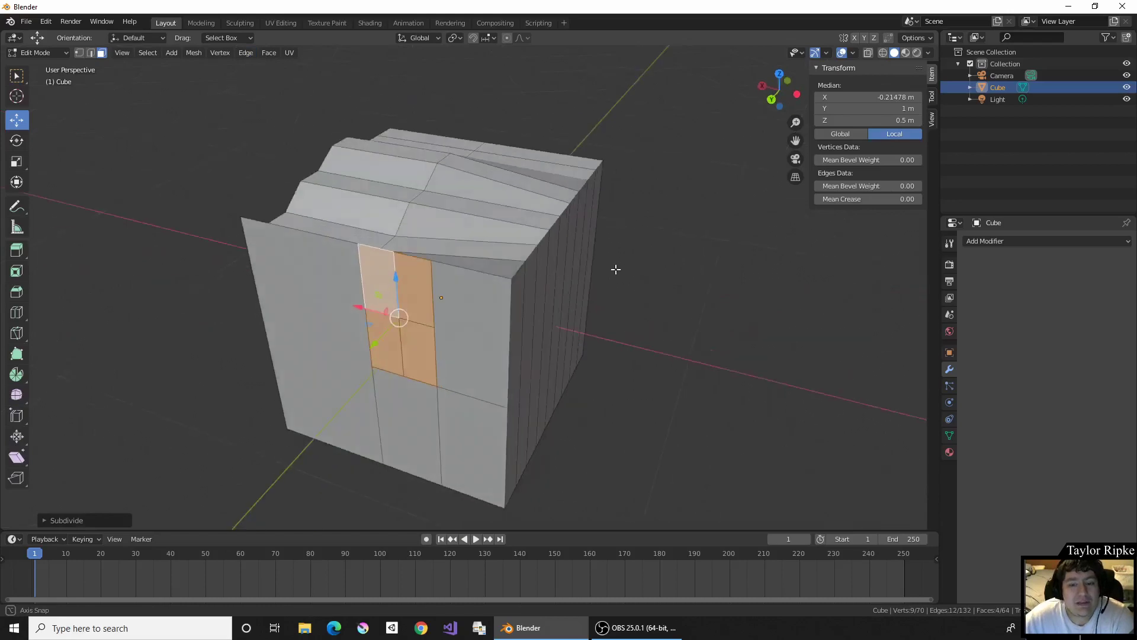
left_click(381, 275)
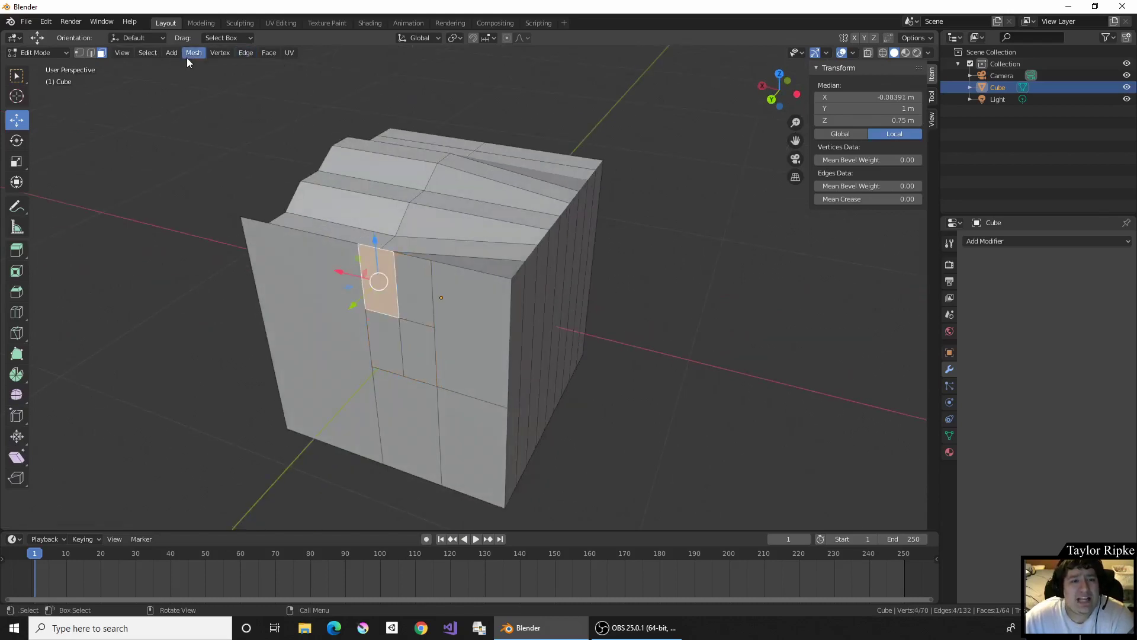
Try Extrude Edges on the selected small face, pulling its edges outward, and undo the extrusion
left_click(241, 55)
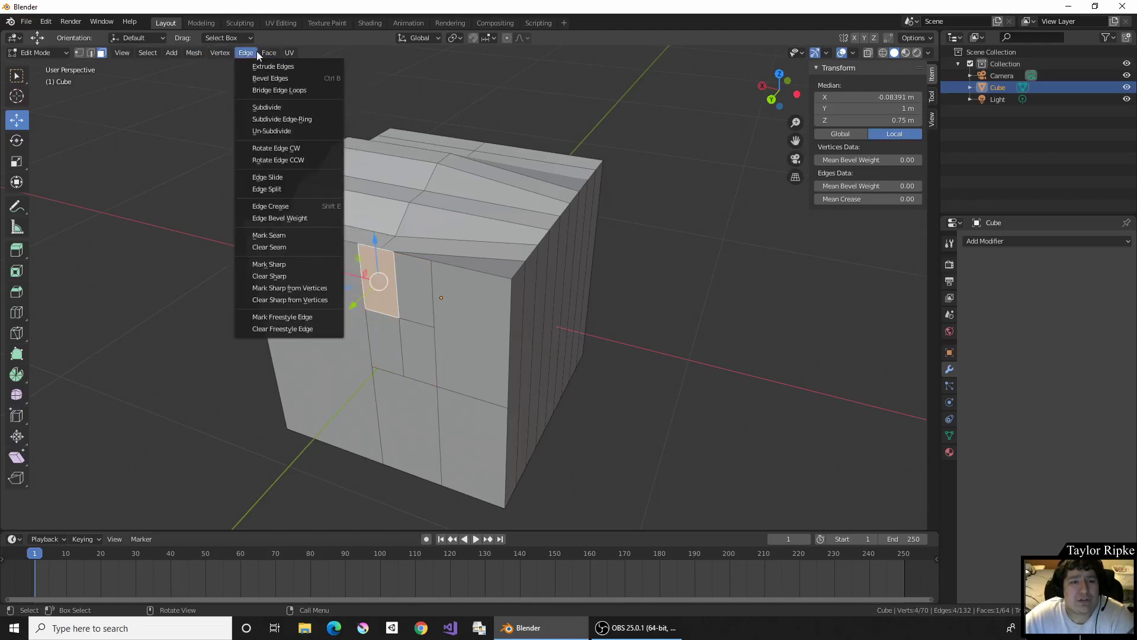
left_click(265, 70)
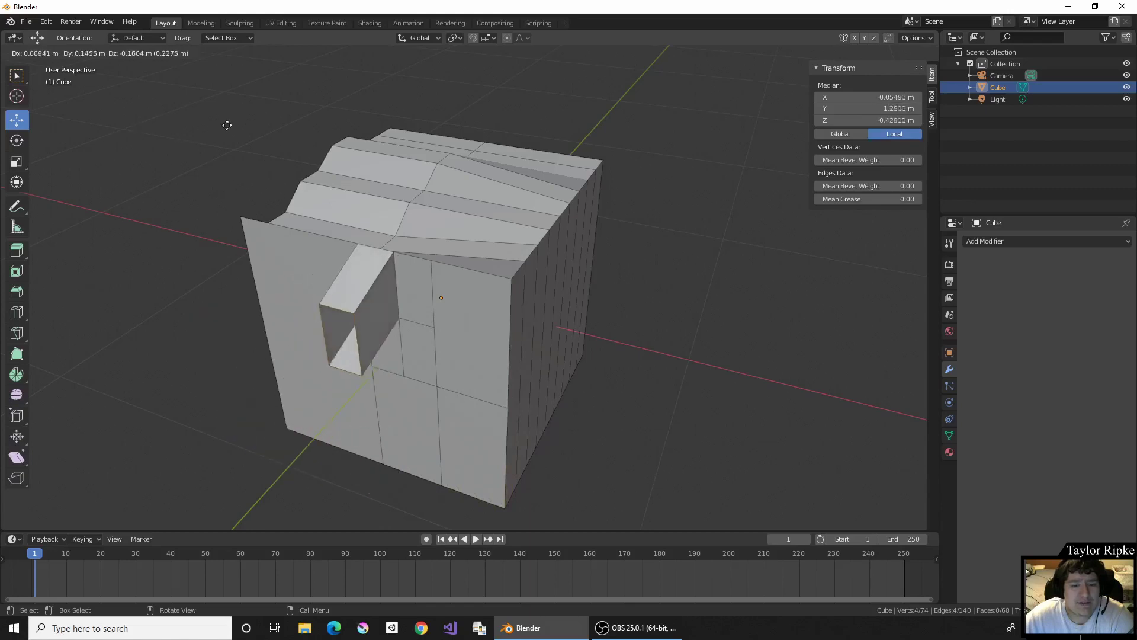
left_click(199, 140)
middle_click_drag(407, 339, 444, 303)
key("ctrl+z")
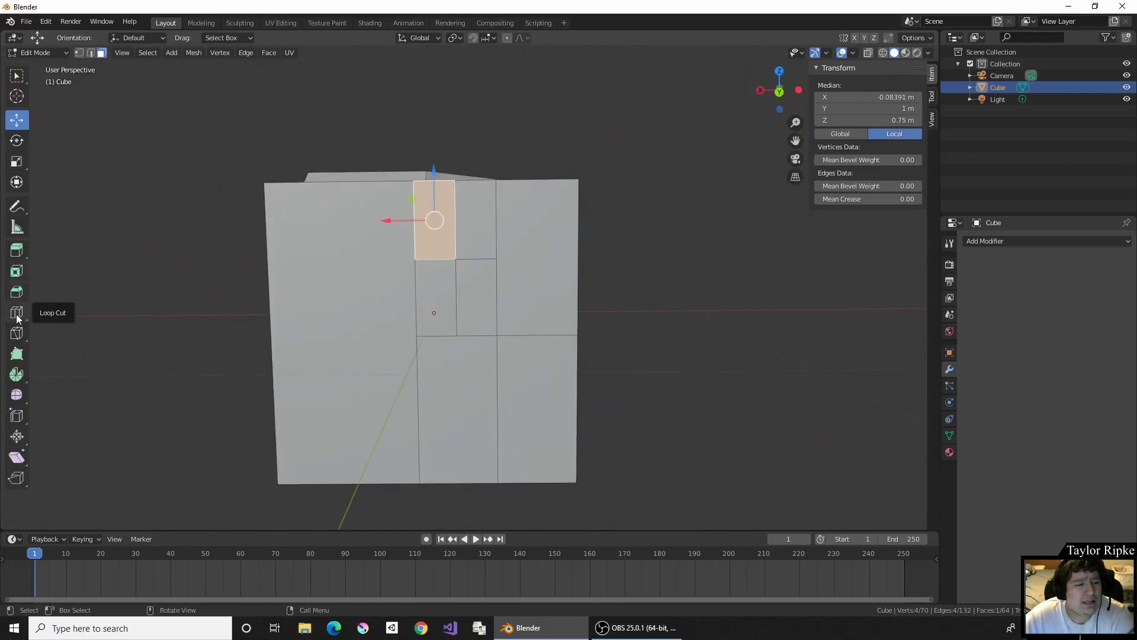
Extrude the selected small face outward along its normal with Extrude Region to about local Y 1.73 m
left_click(18, 259)
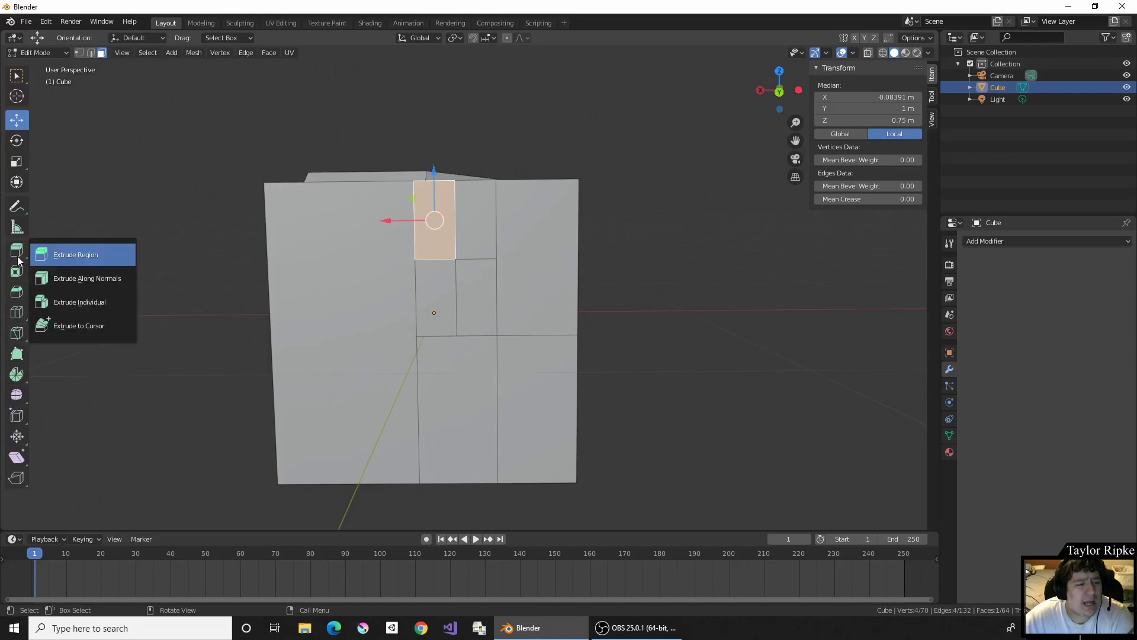
left_click(62, 255)
middle_click_drag(471, 229, 411, 276)
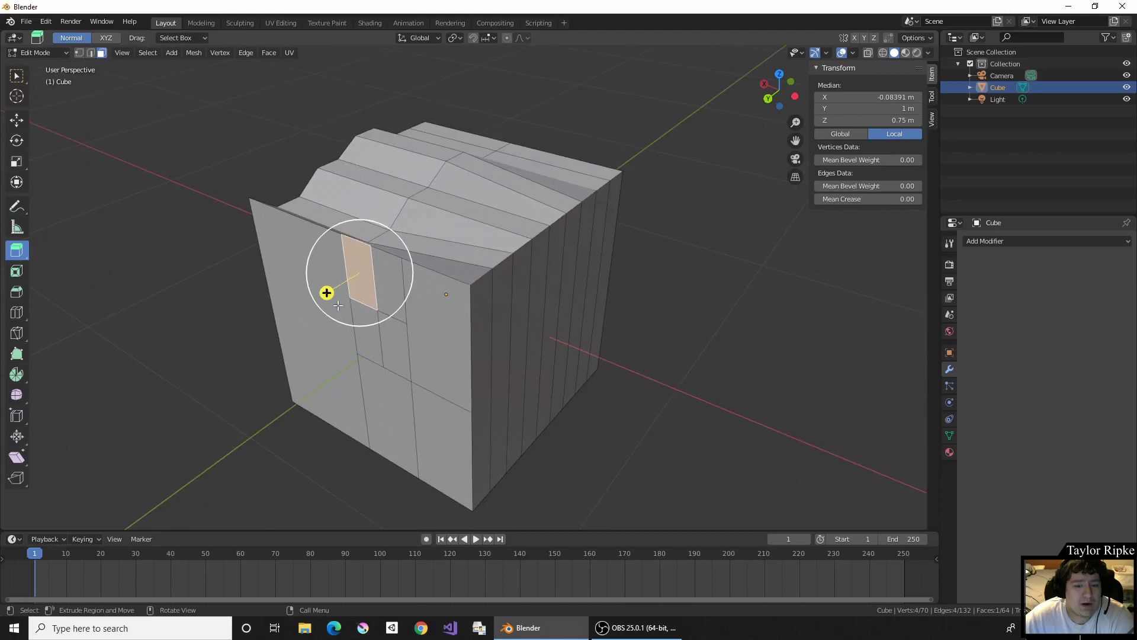
left_click(17, 251)
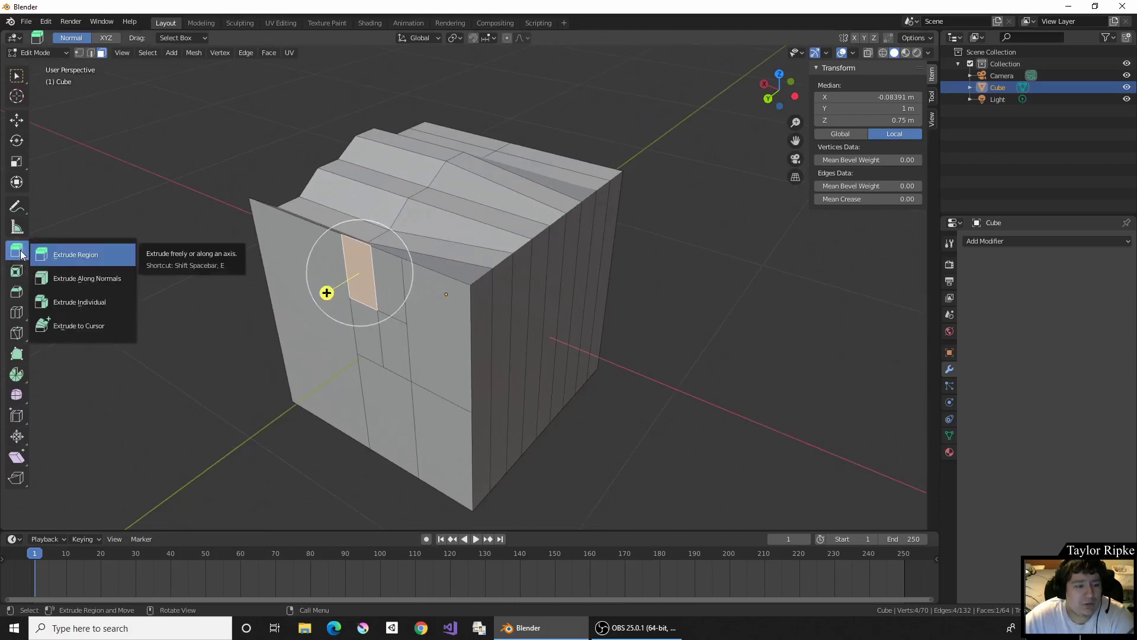
left_click(79, 255)
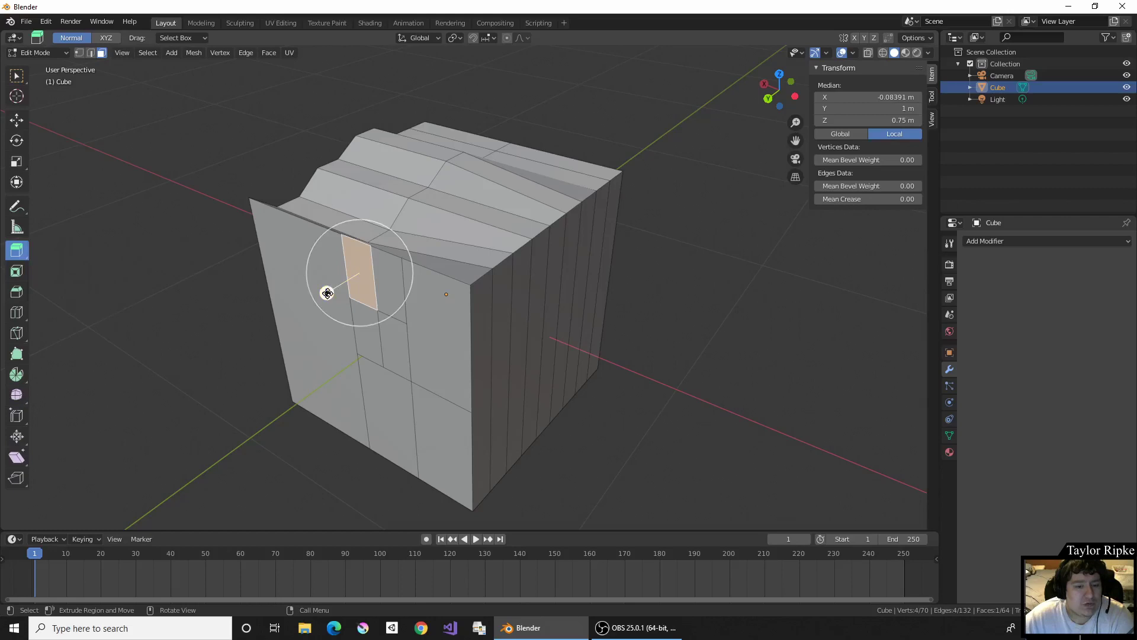
left_click_drag(326, 292, 232, 339)
middle_click_drag(303, 403, 357, 392)
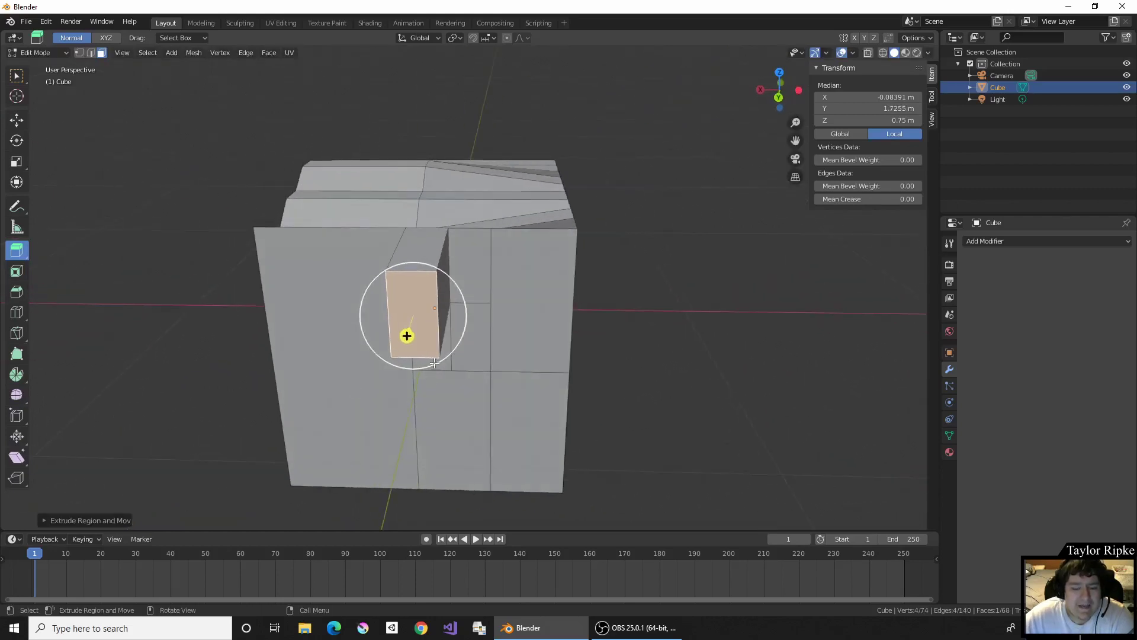
middle_click_drag(436, 356, 466, 352)
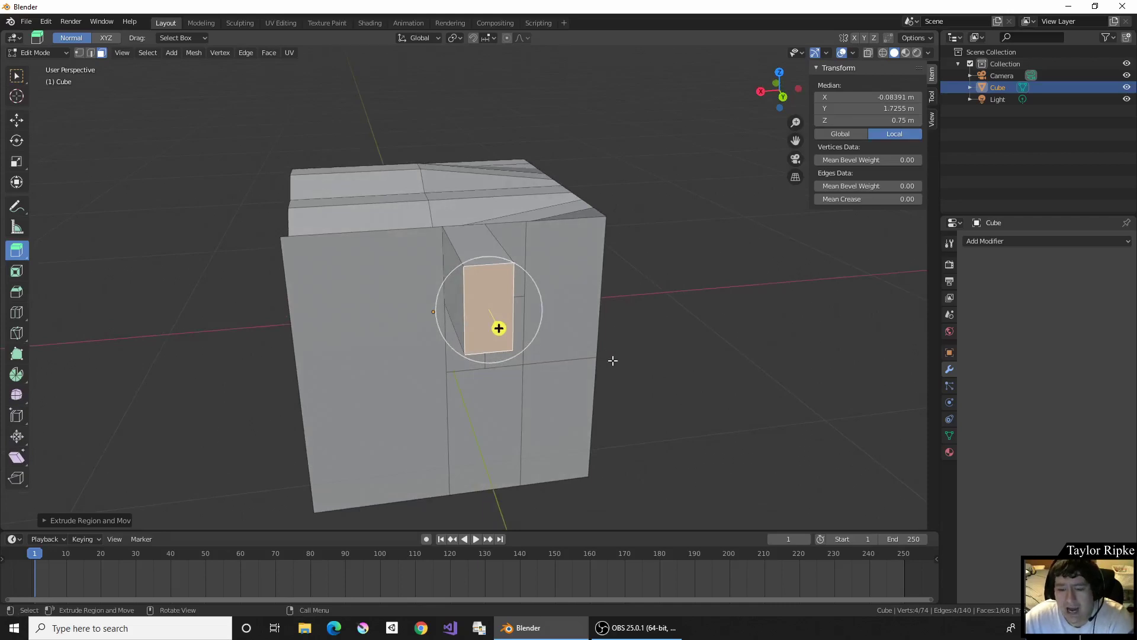
Inset the end face of the extruded block slightly, and extrude the inner face outward to about local Y 2.40 m
key("i")
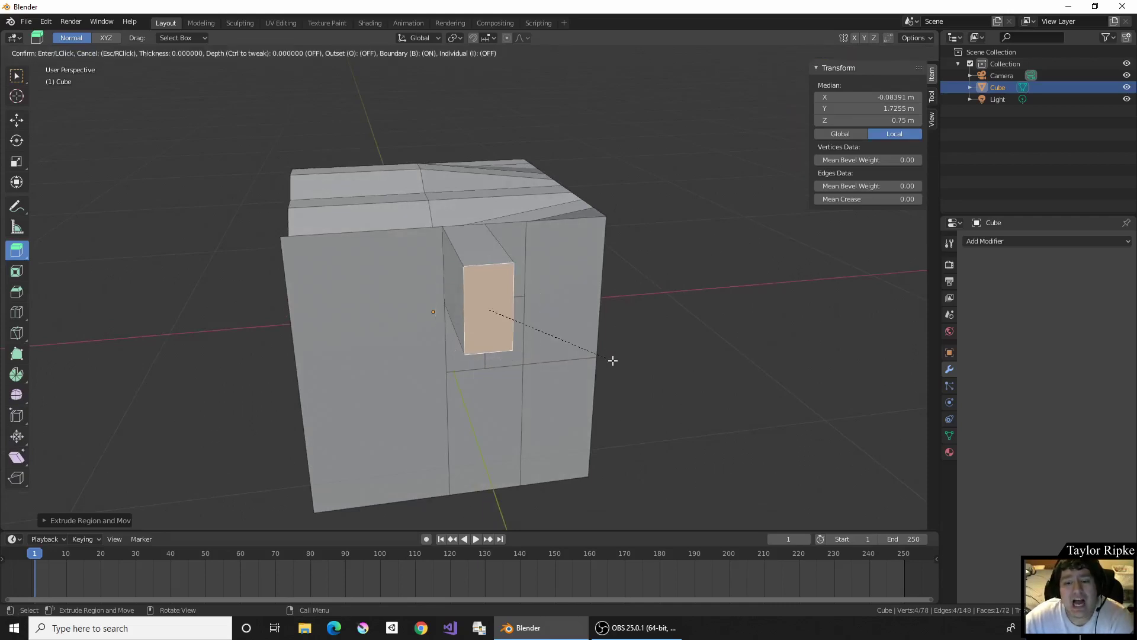
left_click(603, 357)
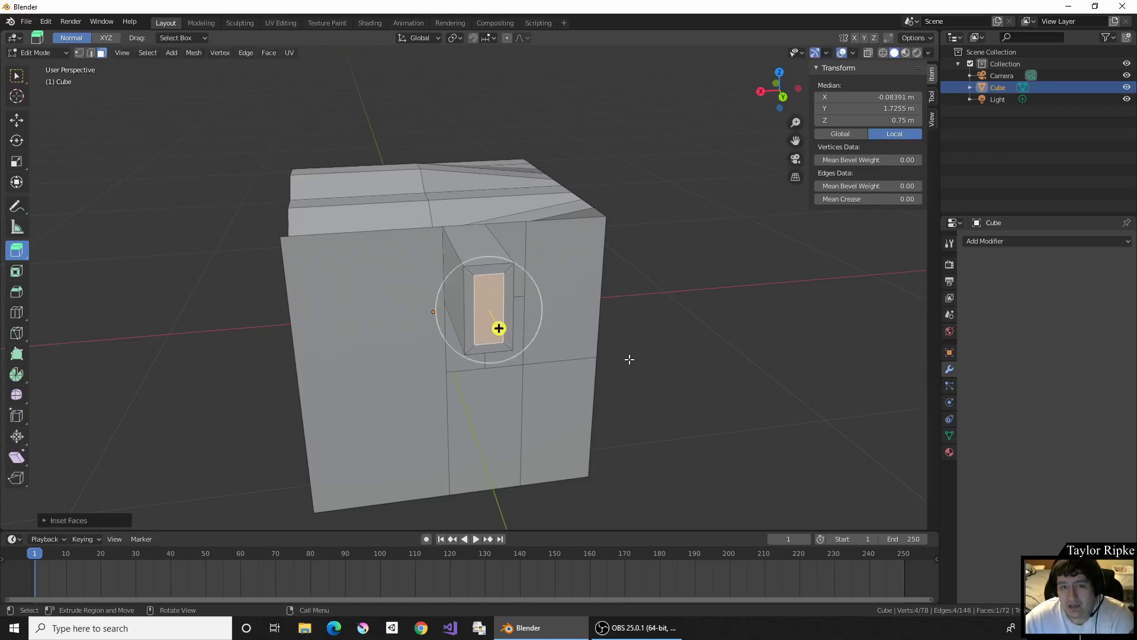
key("e")
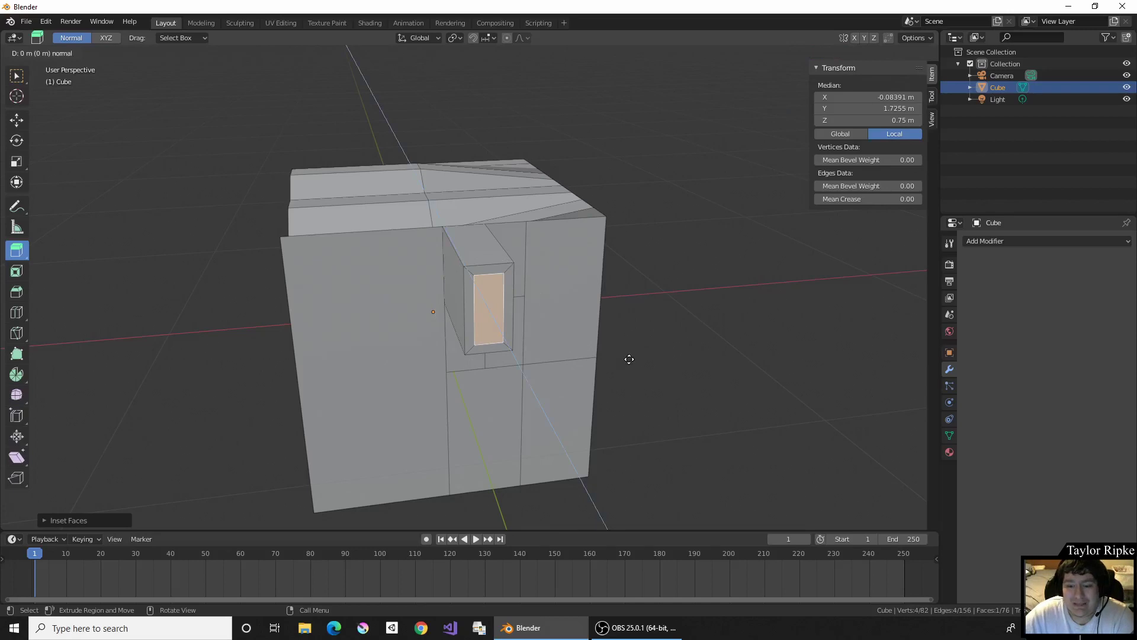
left_click(684, 411)
middle_click_drag(697, 399, 658, 358)
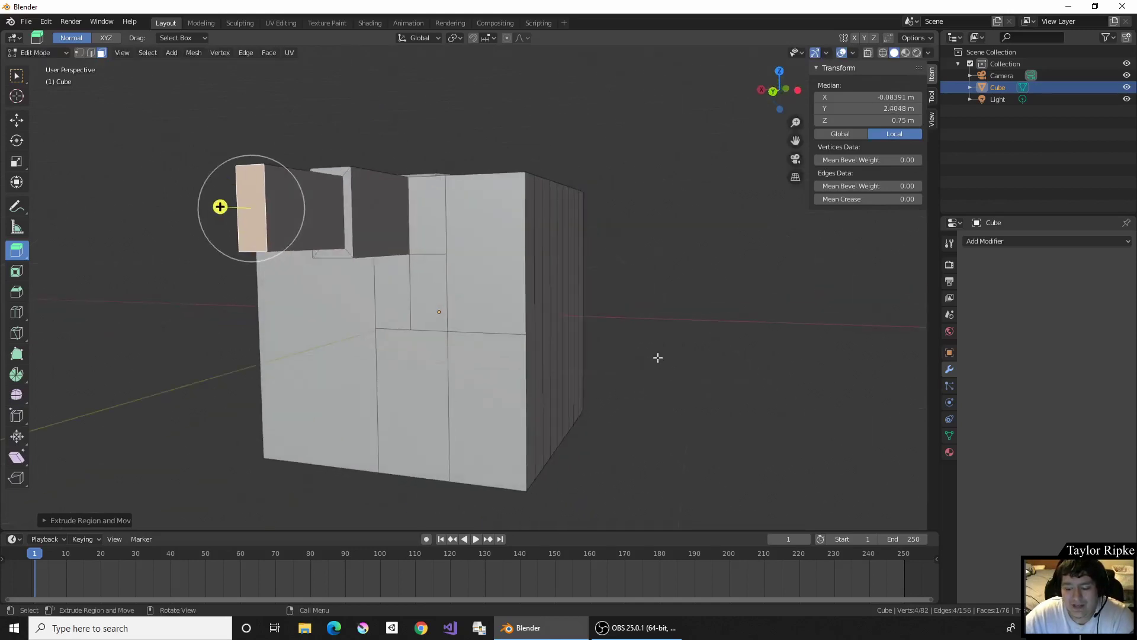
Inset the new end face again and extrude its inner face outward to about local Y 2.80 m
key("i")
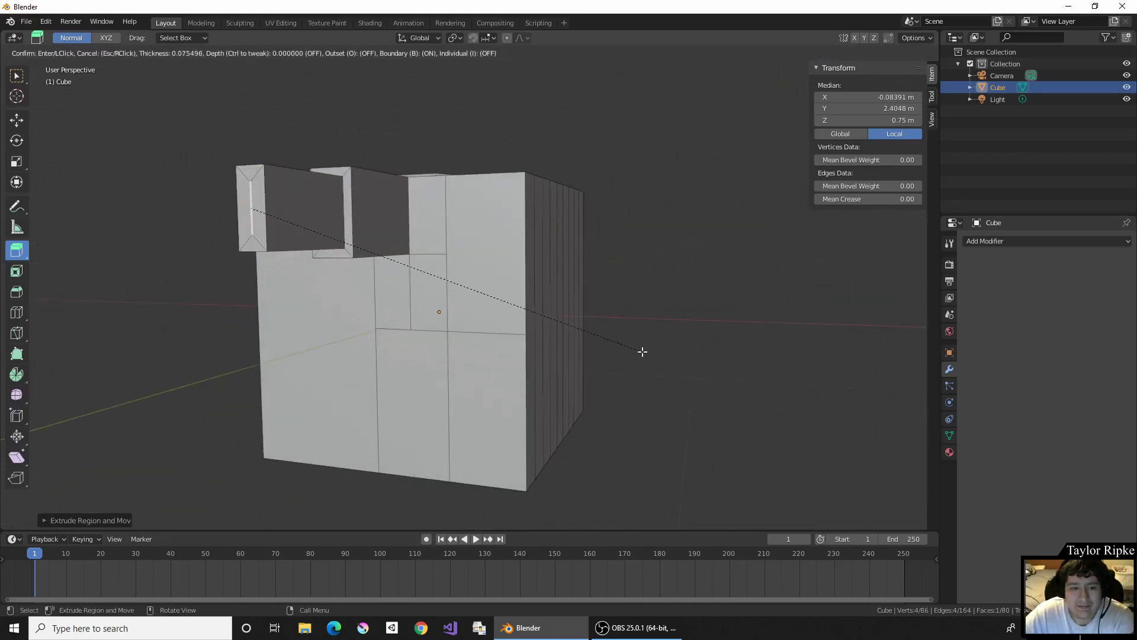
left_click(633, 353)
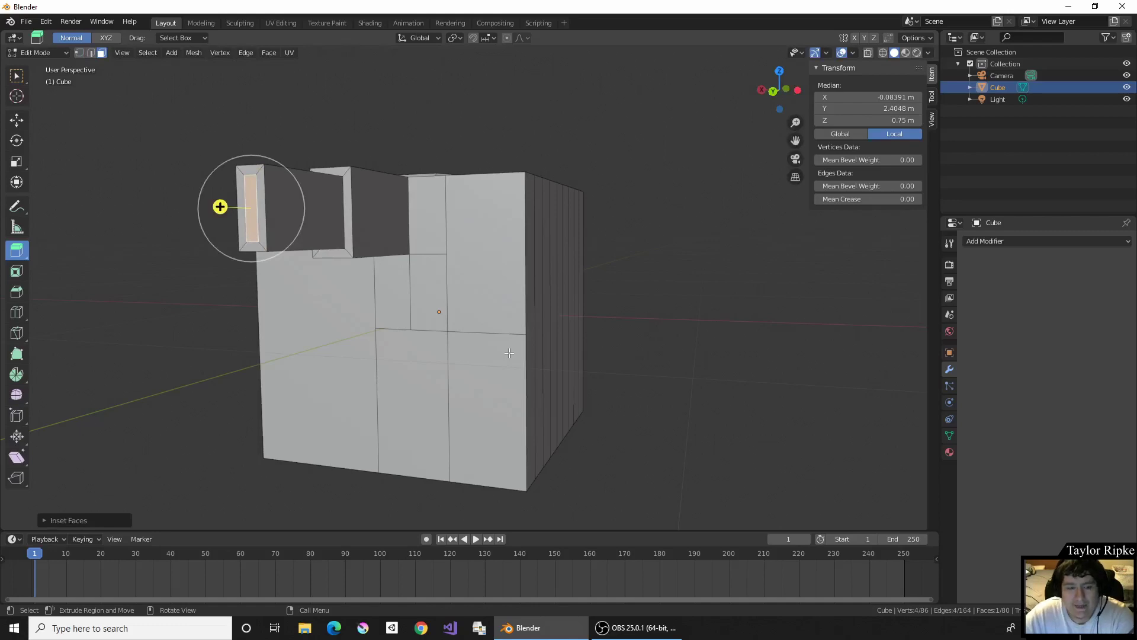
key("e")
left_click(440, 367)
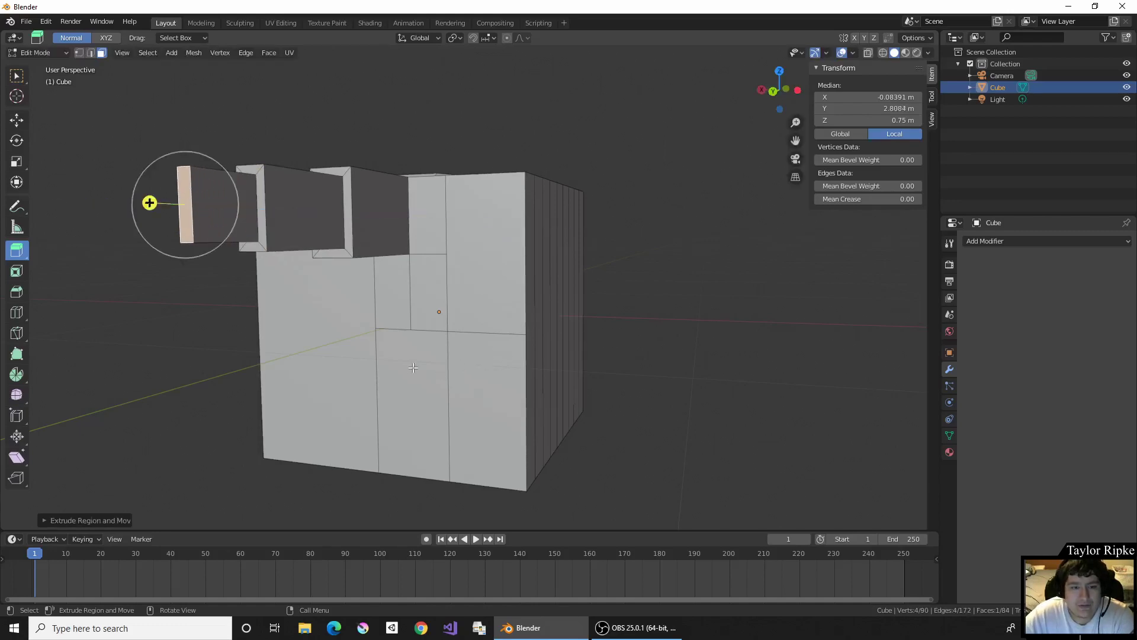
Select the tall undivided face beside the stepped block, extrude it in place, and scale it down to a smaller inner face
middle_click_drag(414, 372, 435, 334)
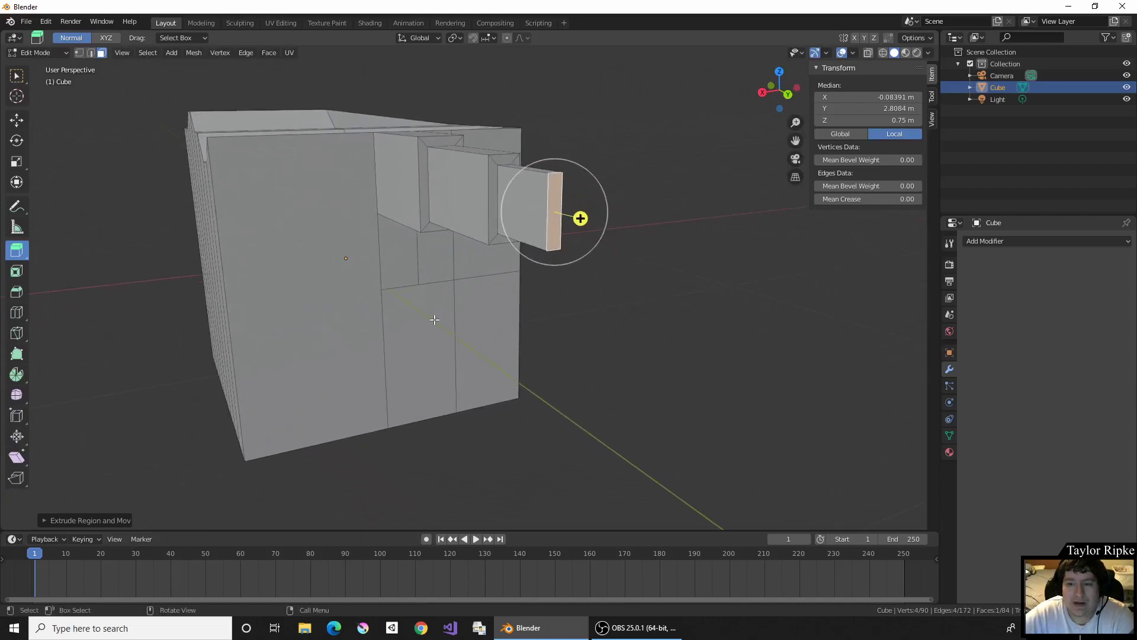
middle_click_drag(495, 292, 340, 270)
left_click(328, 264)
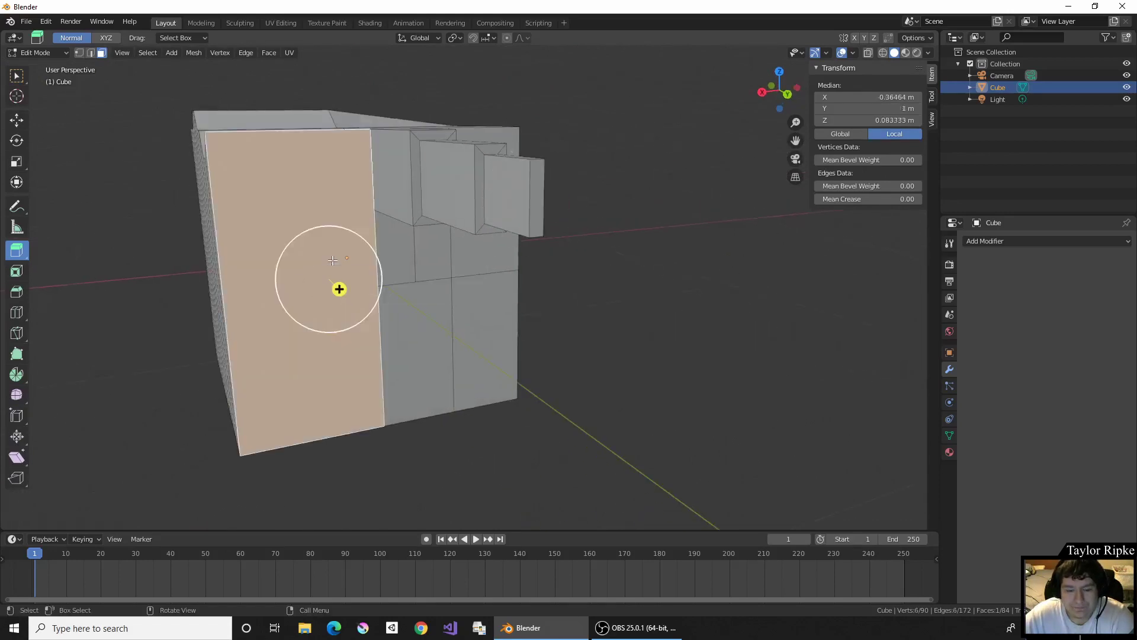
key("e")
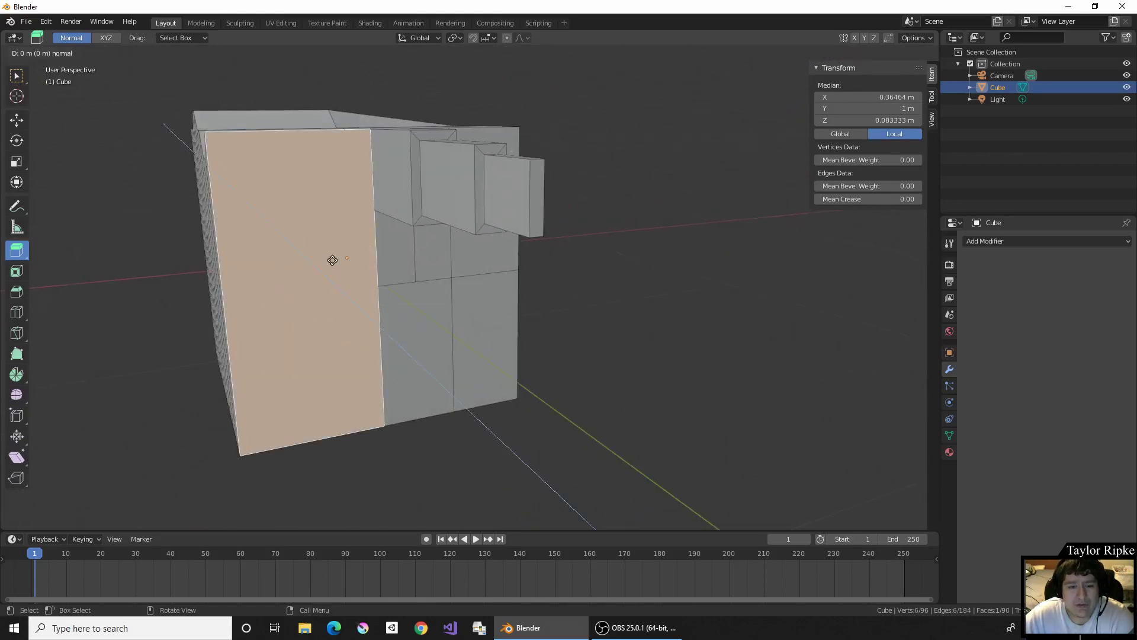
key("s")
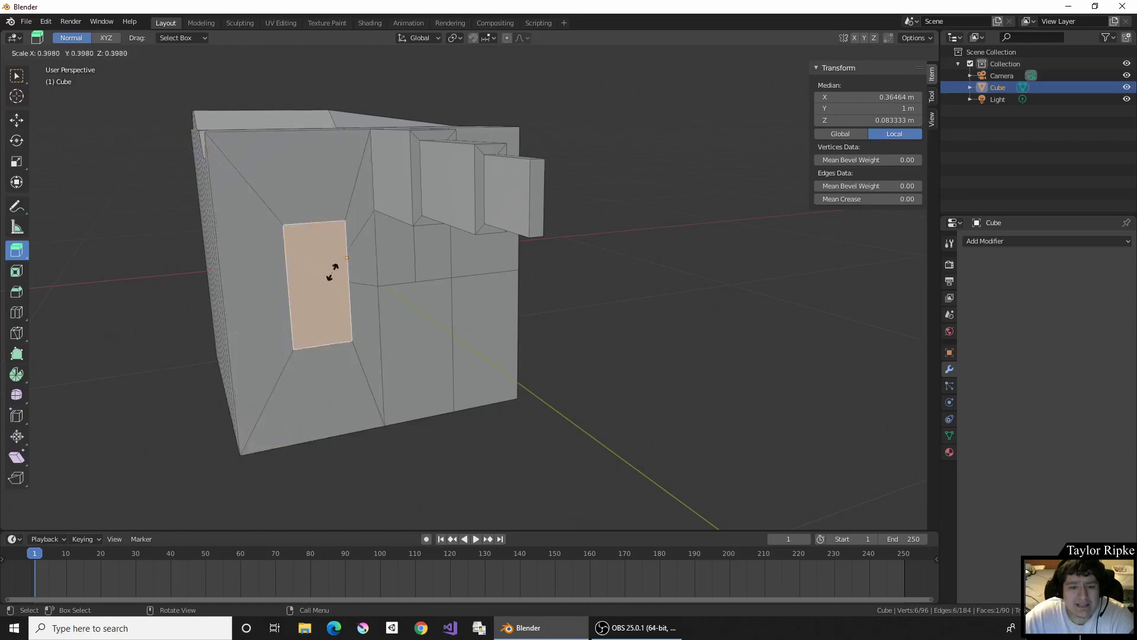
left_click(342, 274)
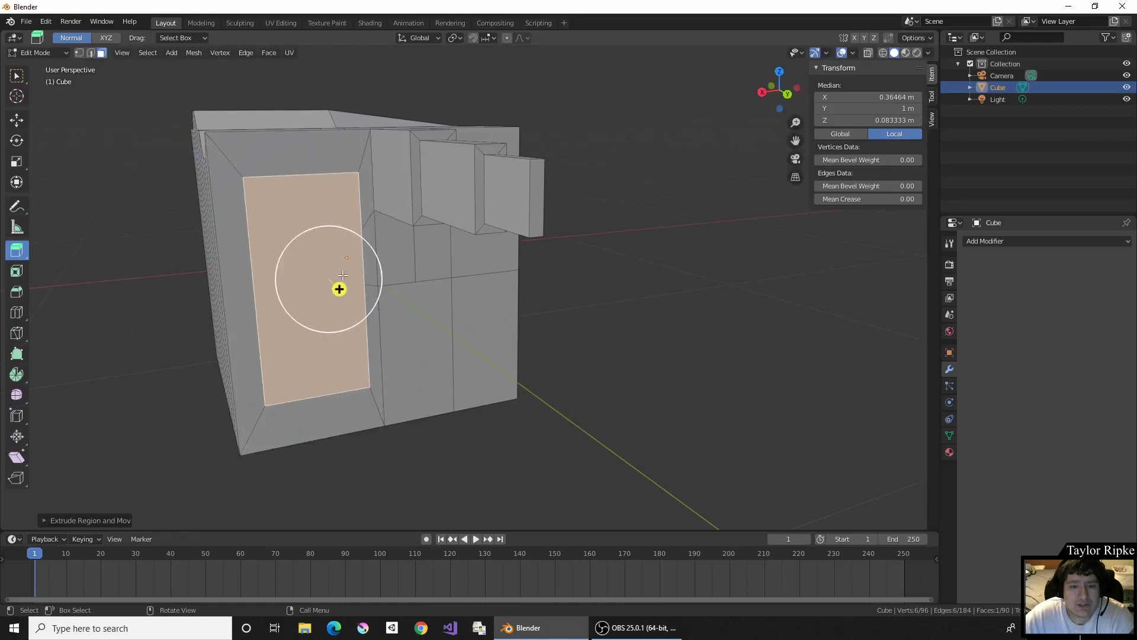
Extrude the inner face outward along its normal to about local Y 2.36 m
middle_click_drag(337, 287, 426, 292)
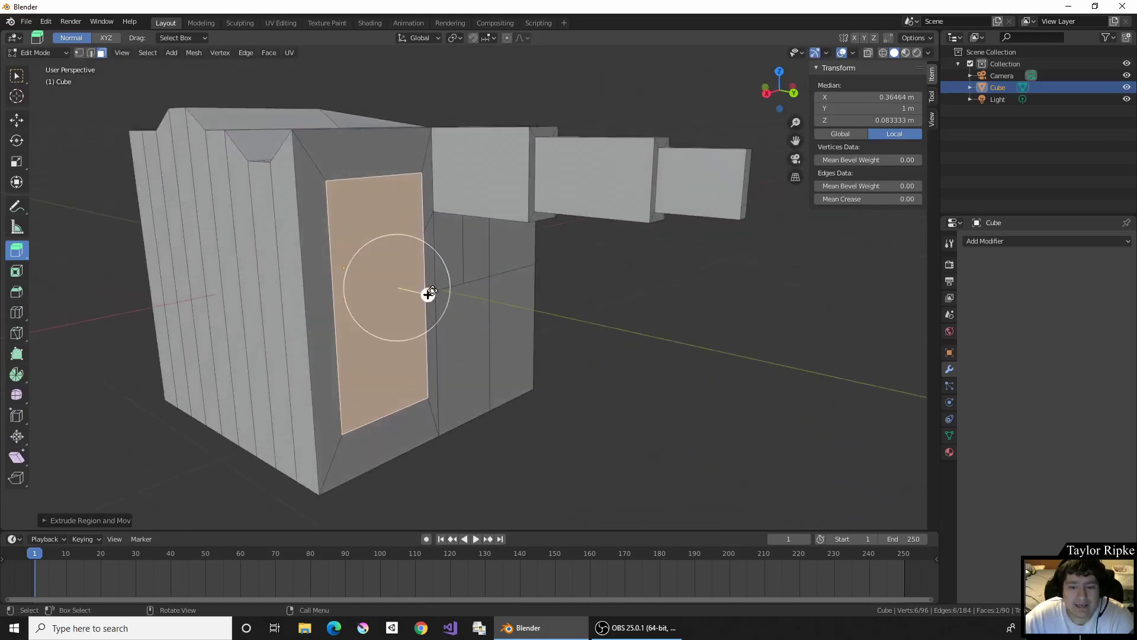
left_click_drag(429, 293, 636, 341)
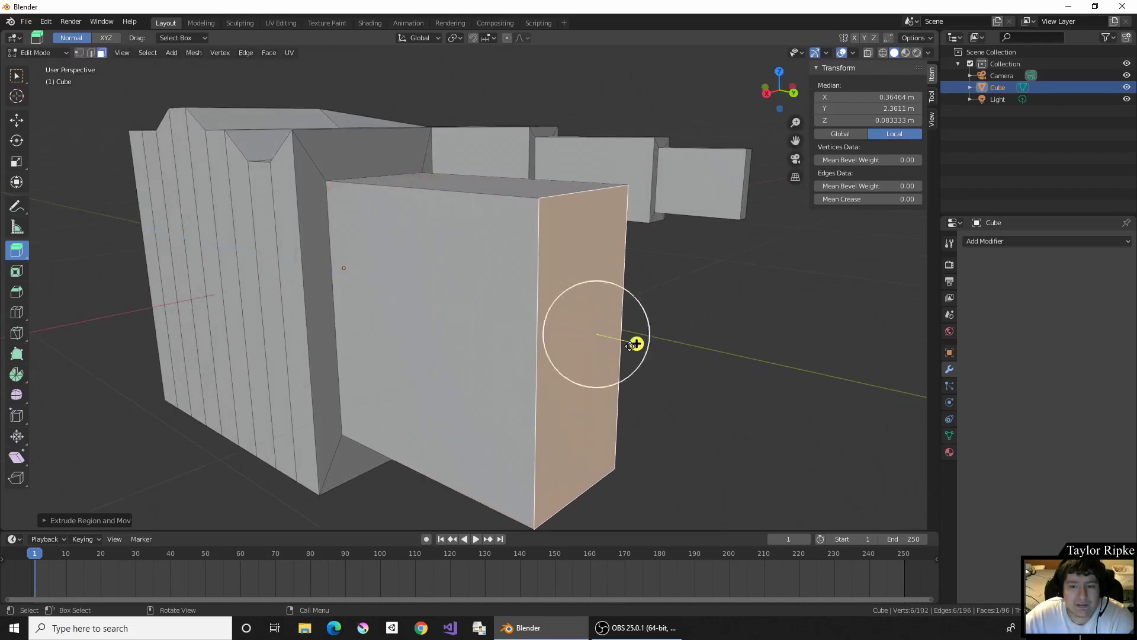
middle_click_drag(723, 353, 655, 356)
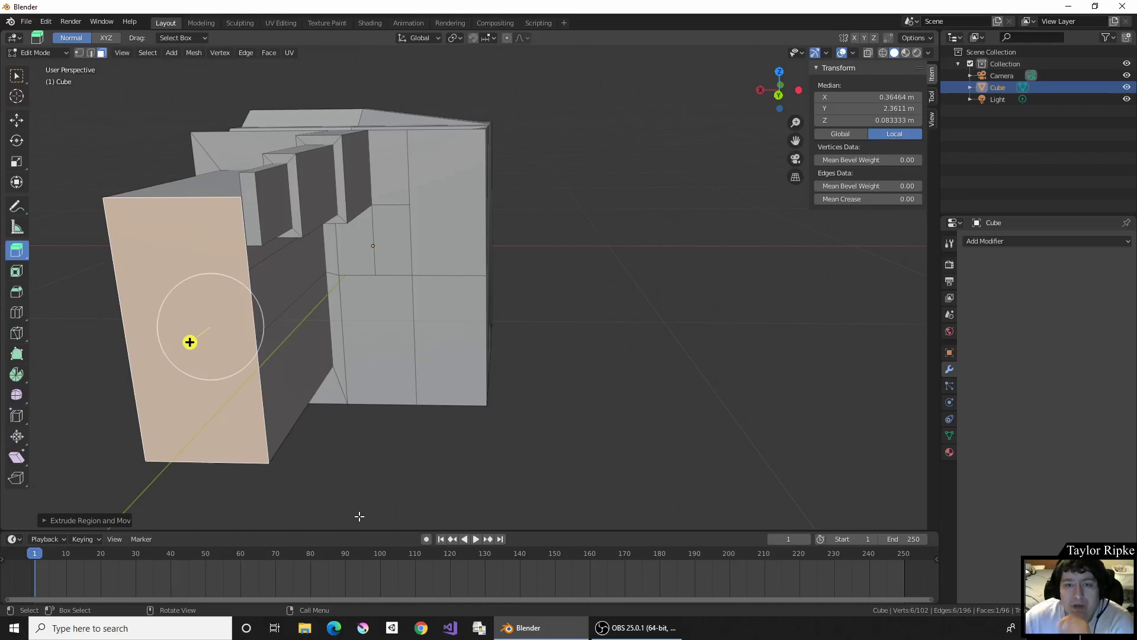
Select the upper face at the cube's outer edge, on the stepped block's side, and try insetting it
left_click(477, 209)
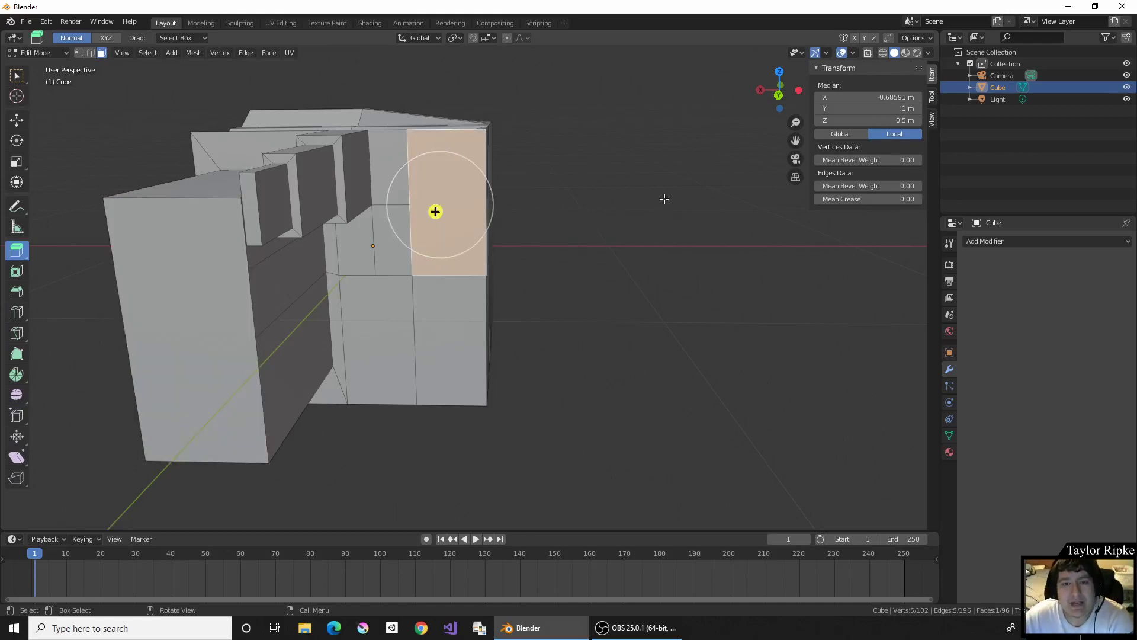
middle_click_drag(662, 198, 637, 193)
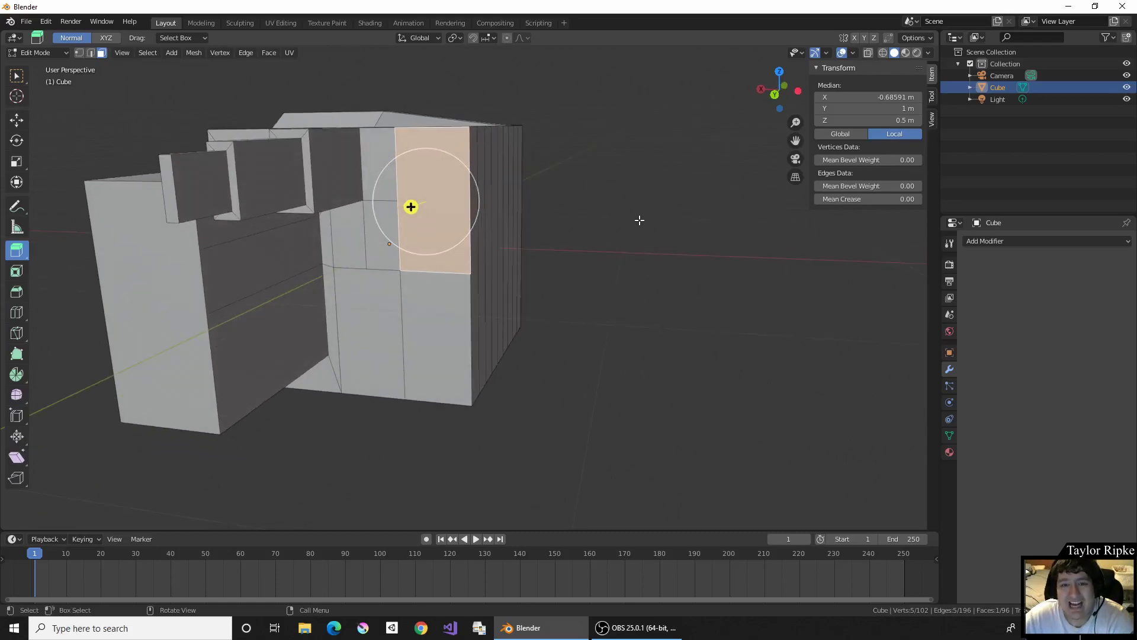
key("i")
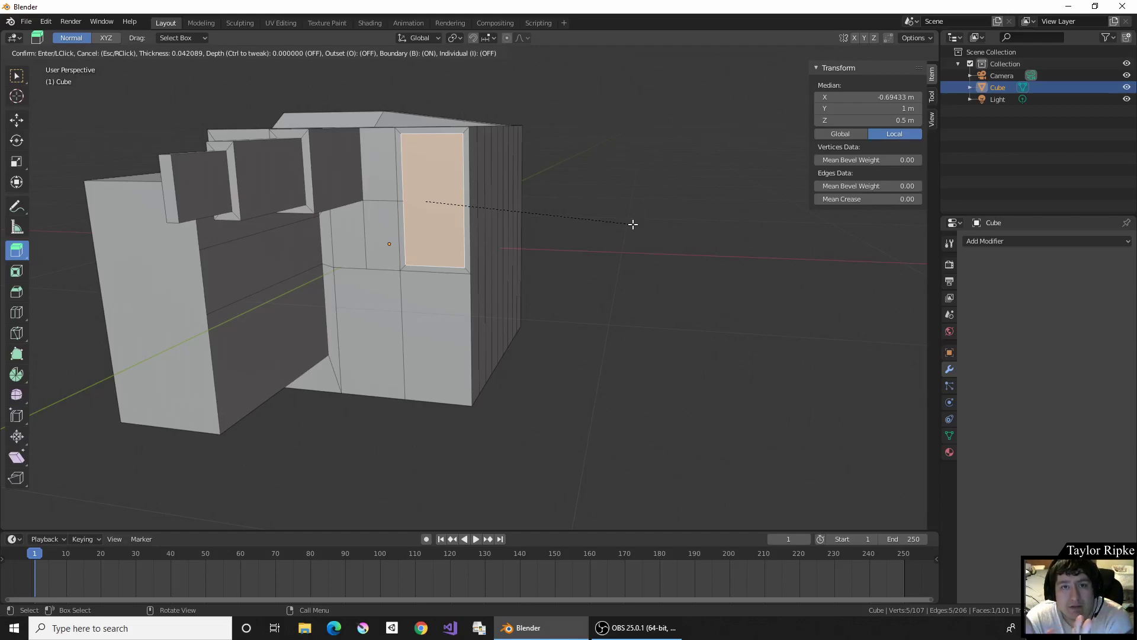
right_click(633, 223)
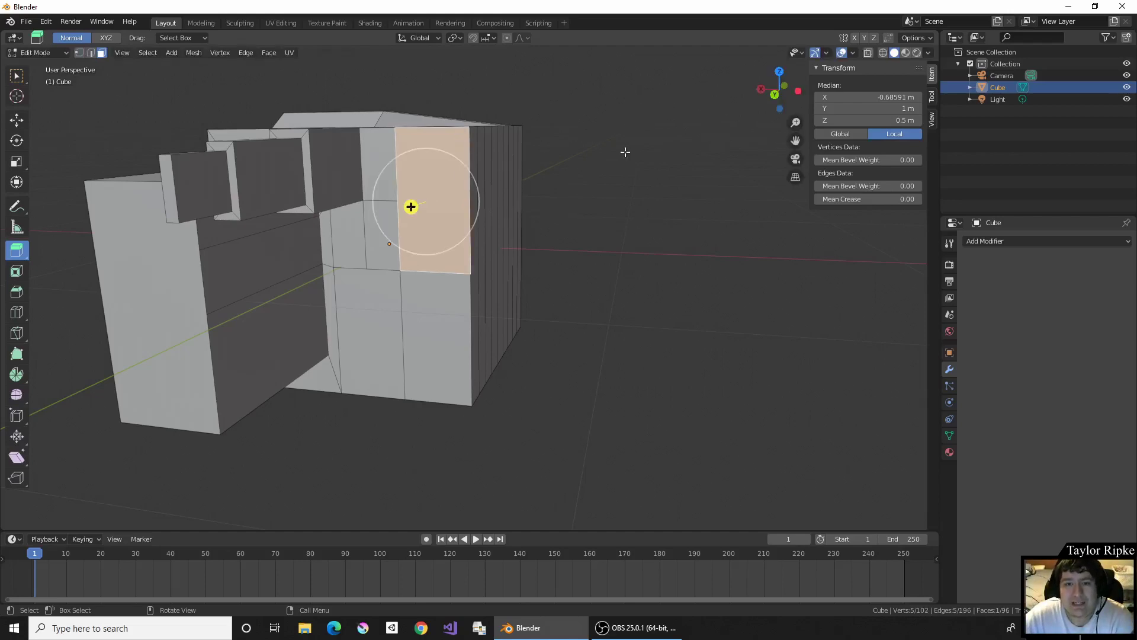
Try extruding the selected upper face in place and scaling it down
key("e")
key("s")
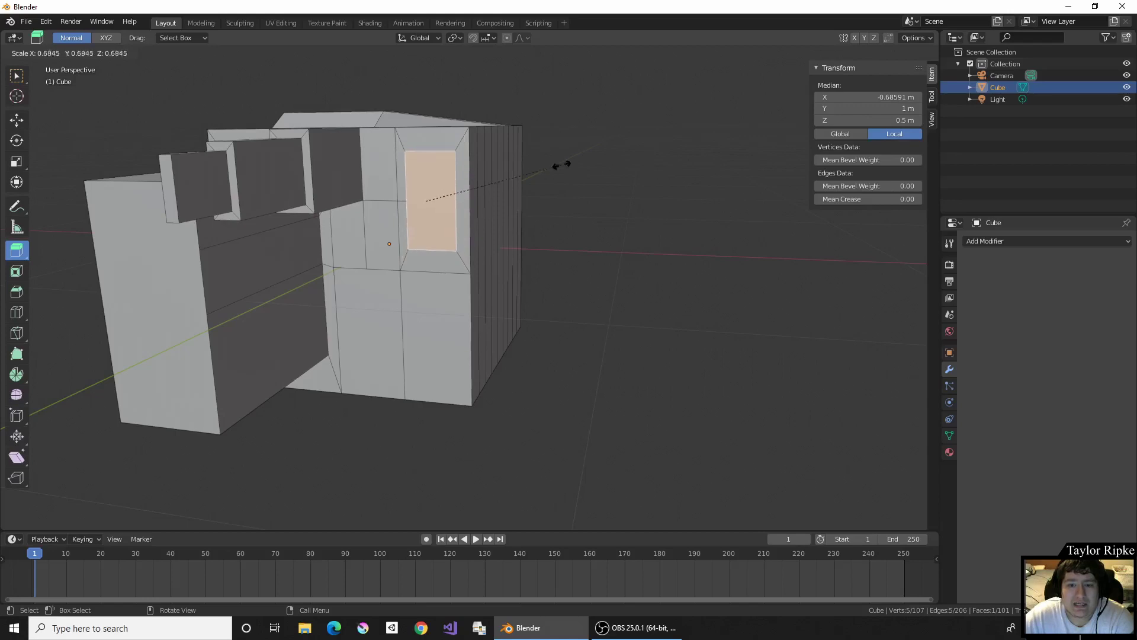
right_click(602, 169)
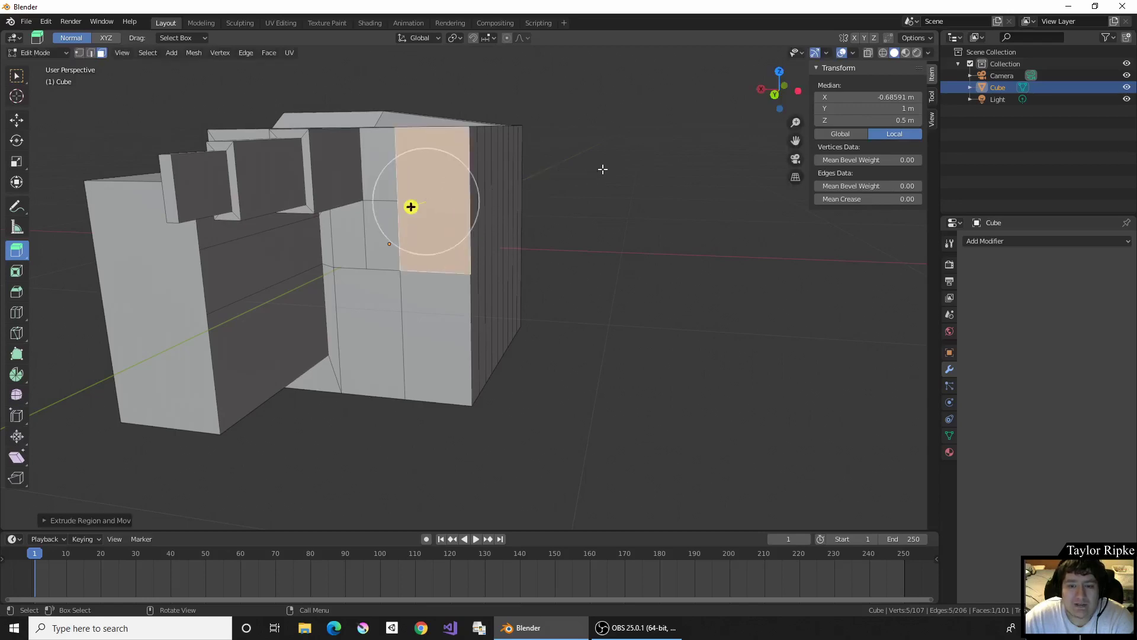
Inset the selected upper face with a thickness of about 0.044
key("i")
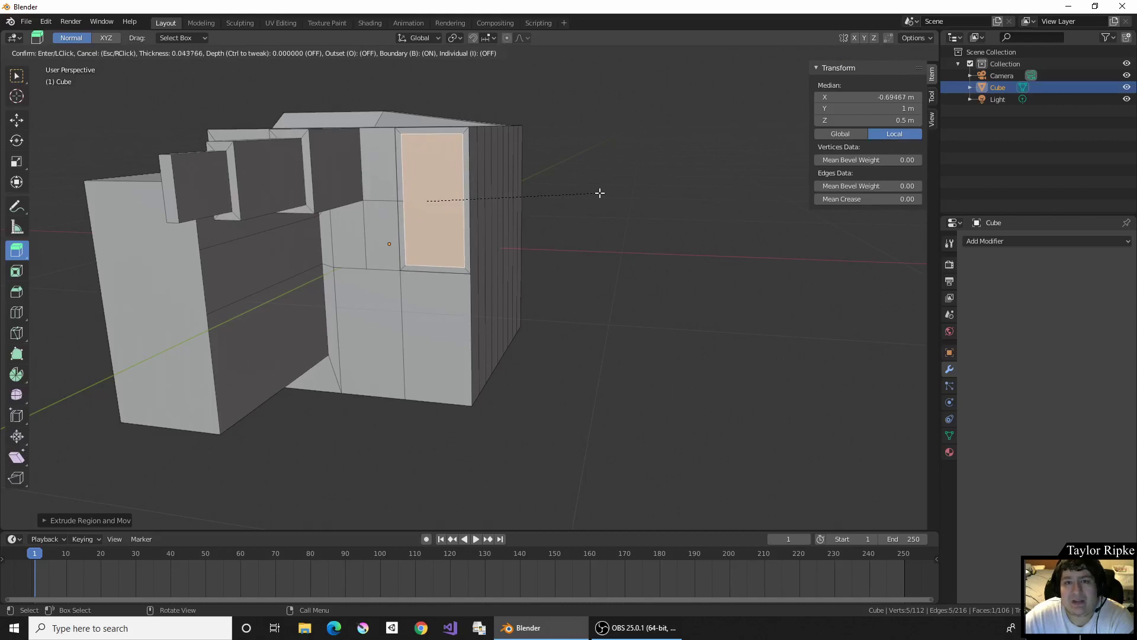
left_click(600, 193)
middle_click_drag(639, 172, 649, 202)
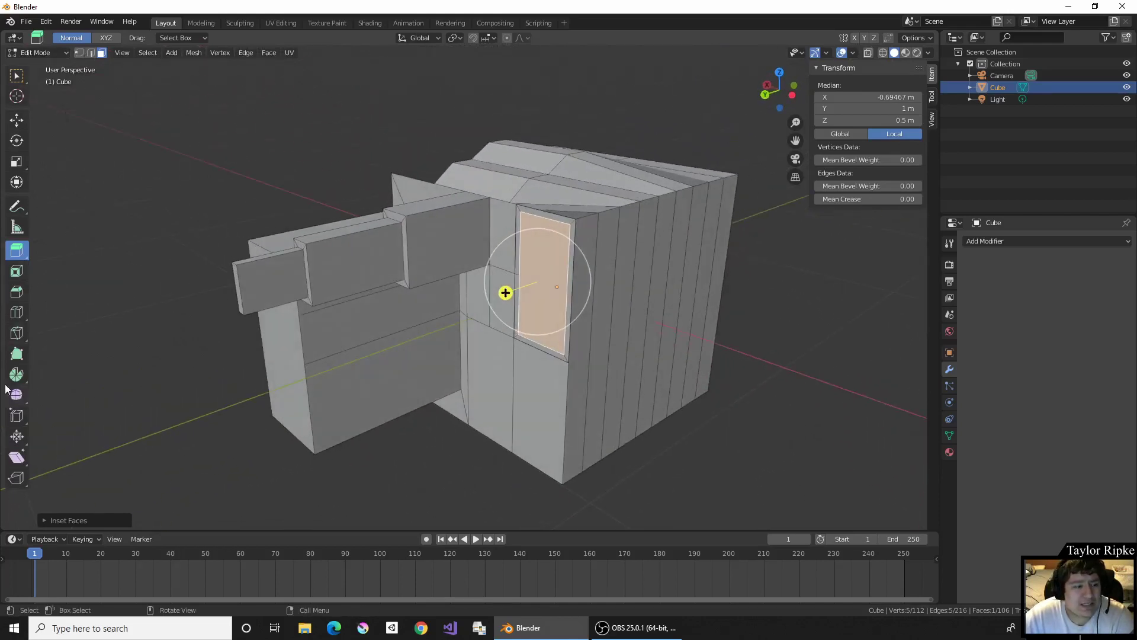
Try the Bevel tool on the inset face and look up the edge operations
left_click(17, 291)
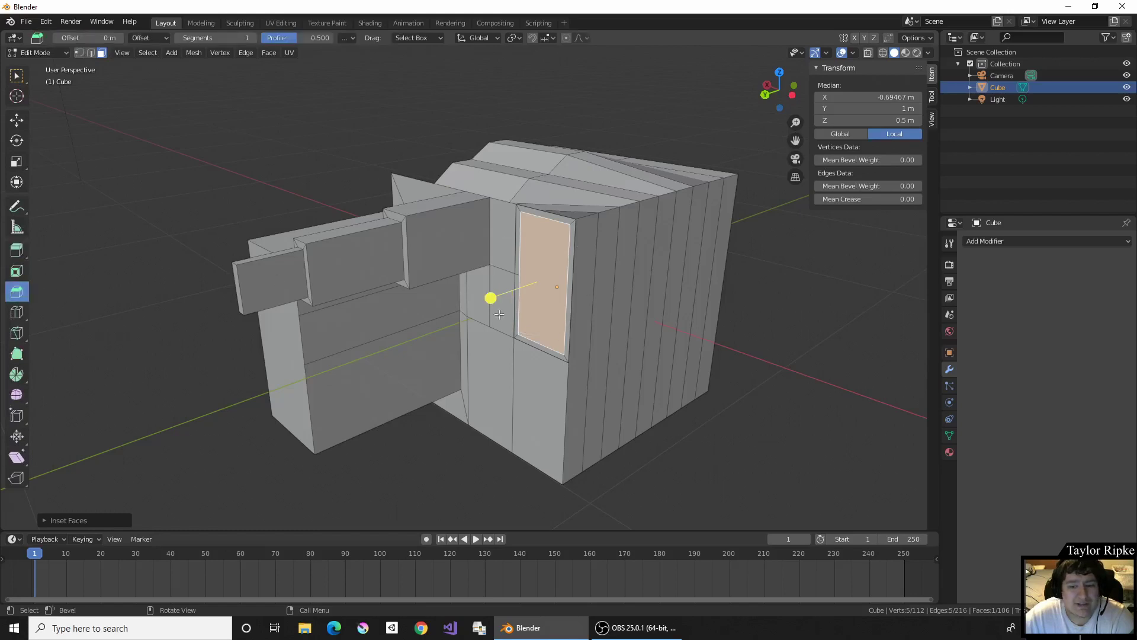
mouse_move(491, 298)
left_mouse_down()
mouse_move(467, 307)
mouse_move(520, 311)
mouse_move(490, 298)
left_mouse_up()
left_click(246, 53)
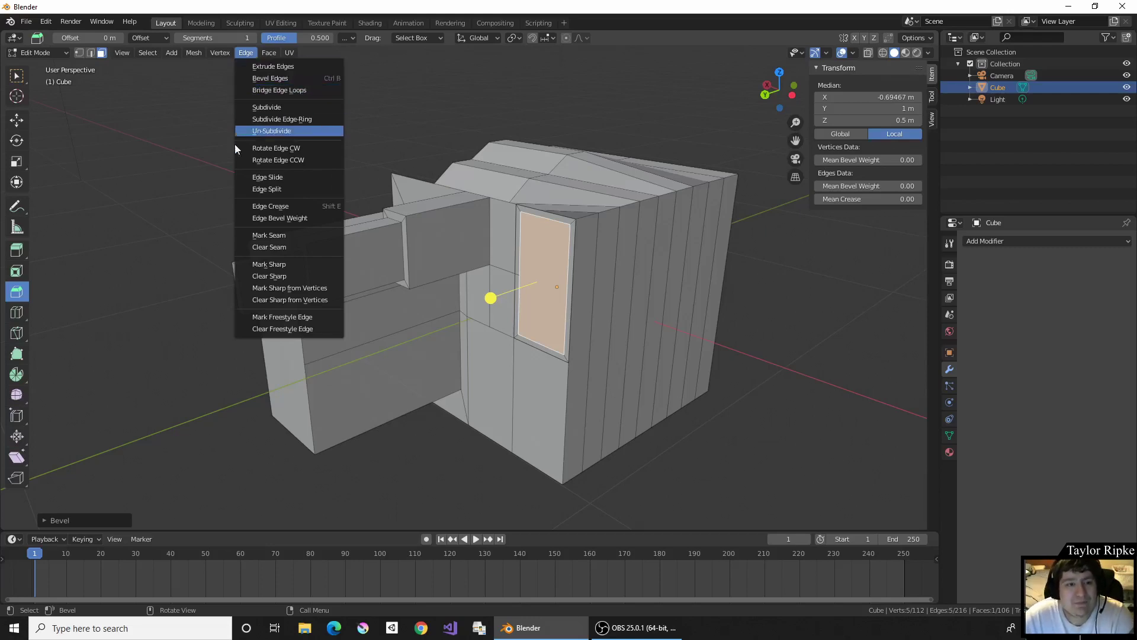
Add a cube at the 3D cursor within Edit Mode, as part of the existing Cube object
scroll(165, 150, "down", 5)
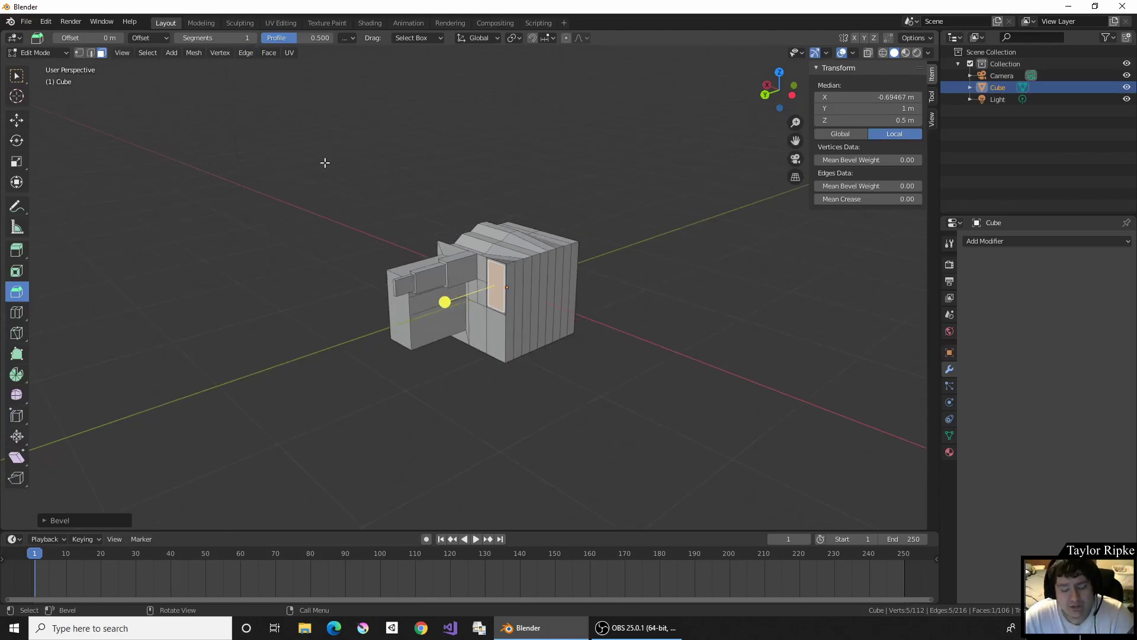
key("shift+a")
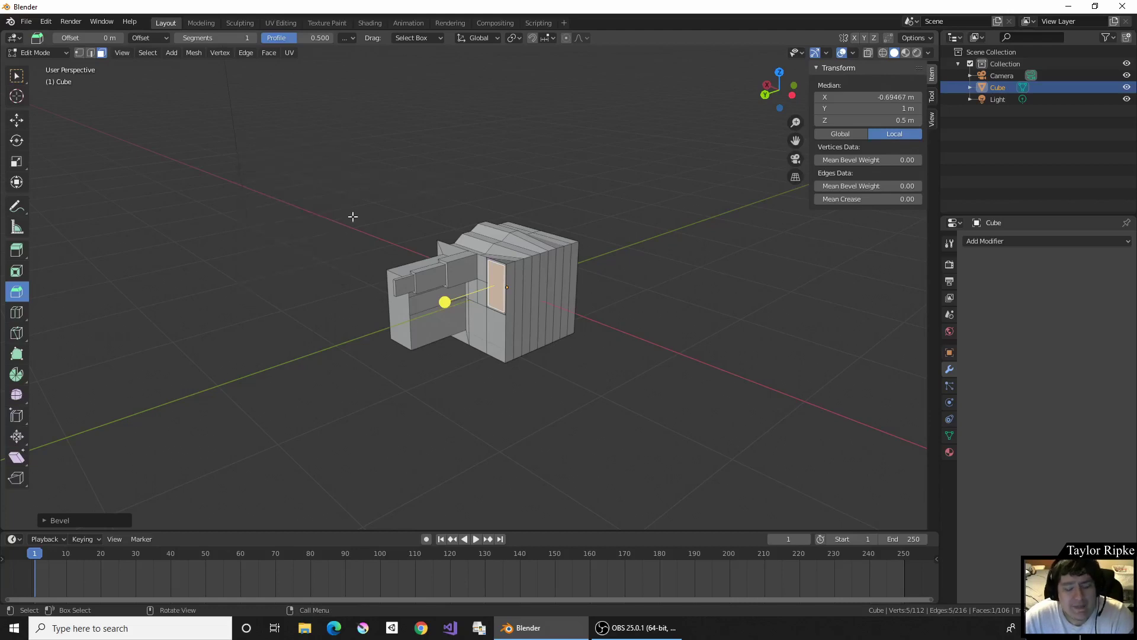
key("shift+a")
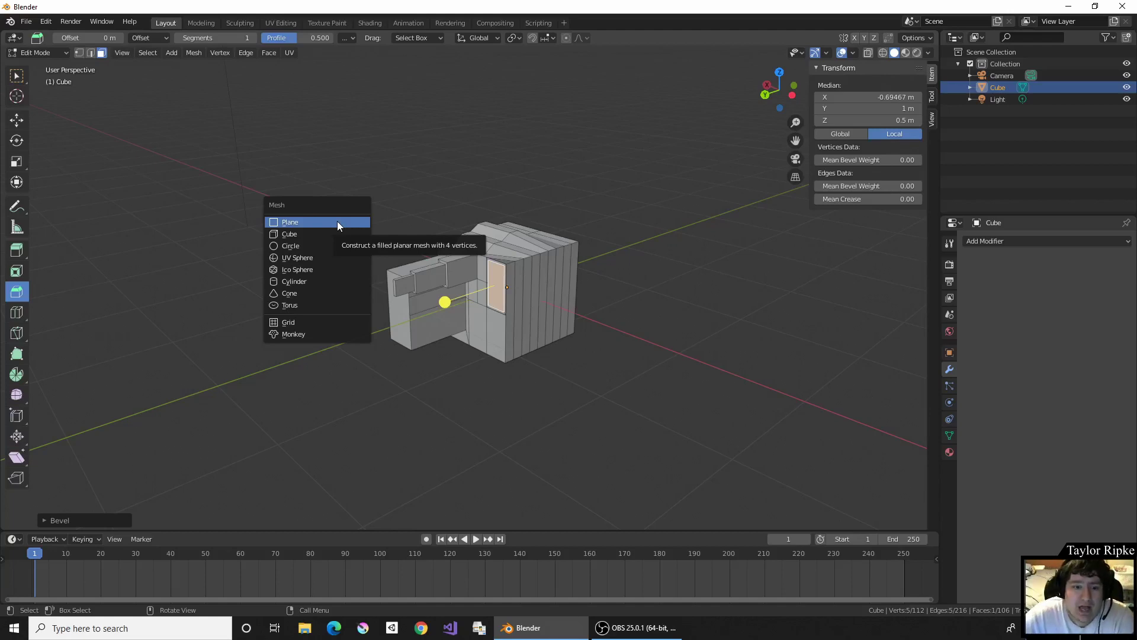
left_click(332, 229)
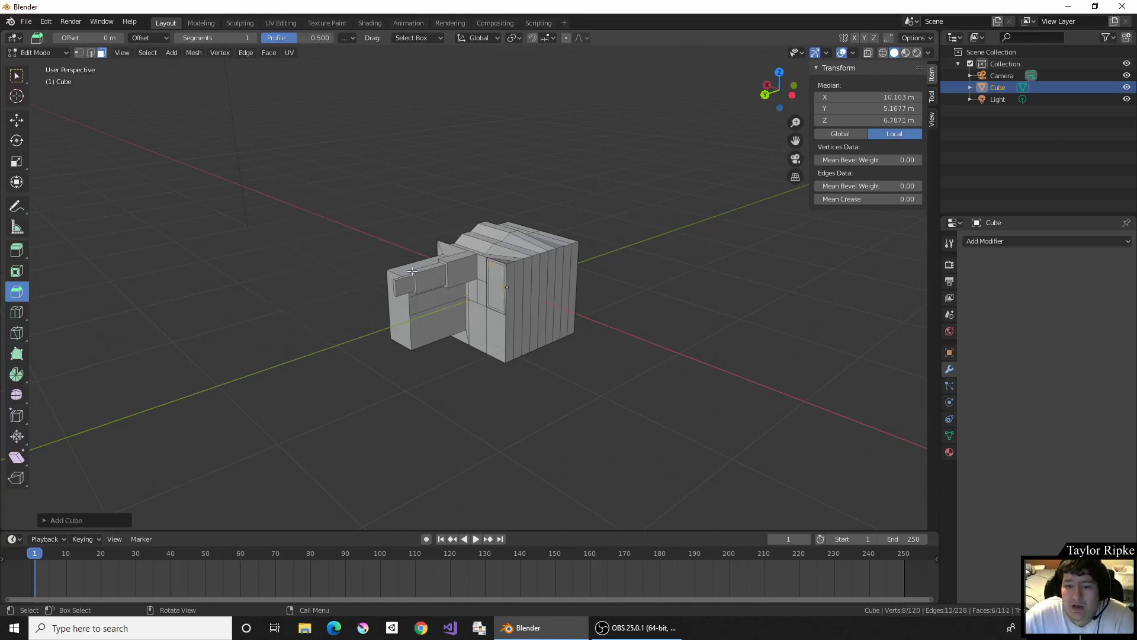
middle_click_drag(482, 242, 533, 213)
scroll(498, 261, "down", 3)
middle_click_drag(499, 261, 474, 249)
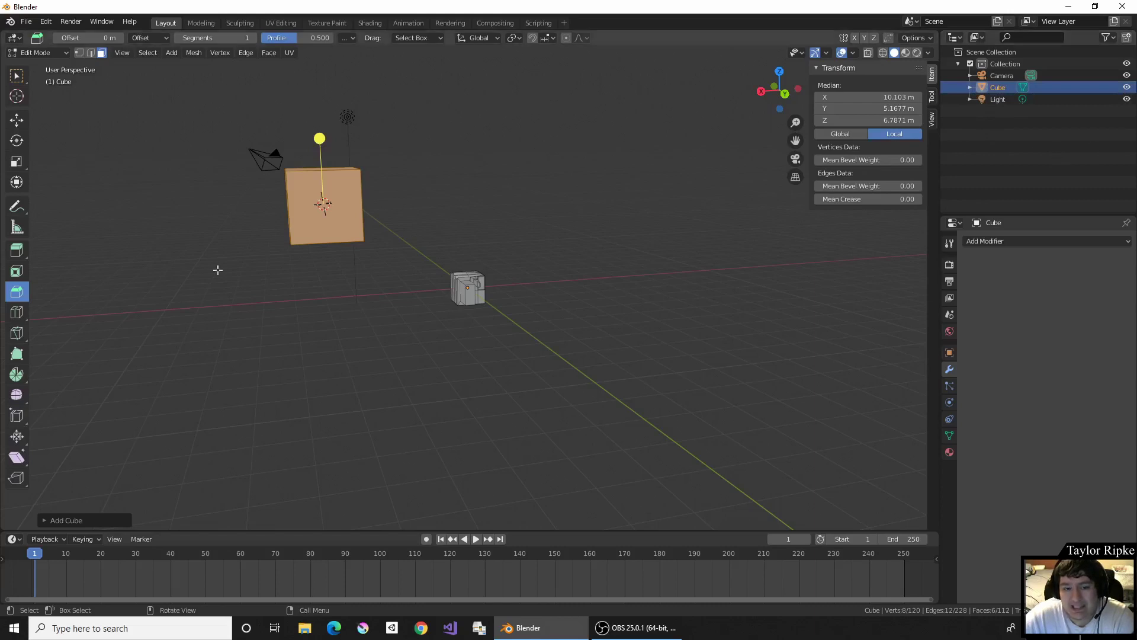
middle_click_drag(371, 193, 343, 246)
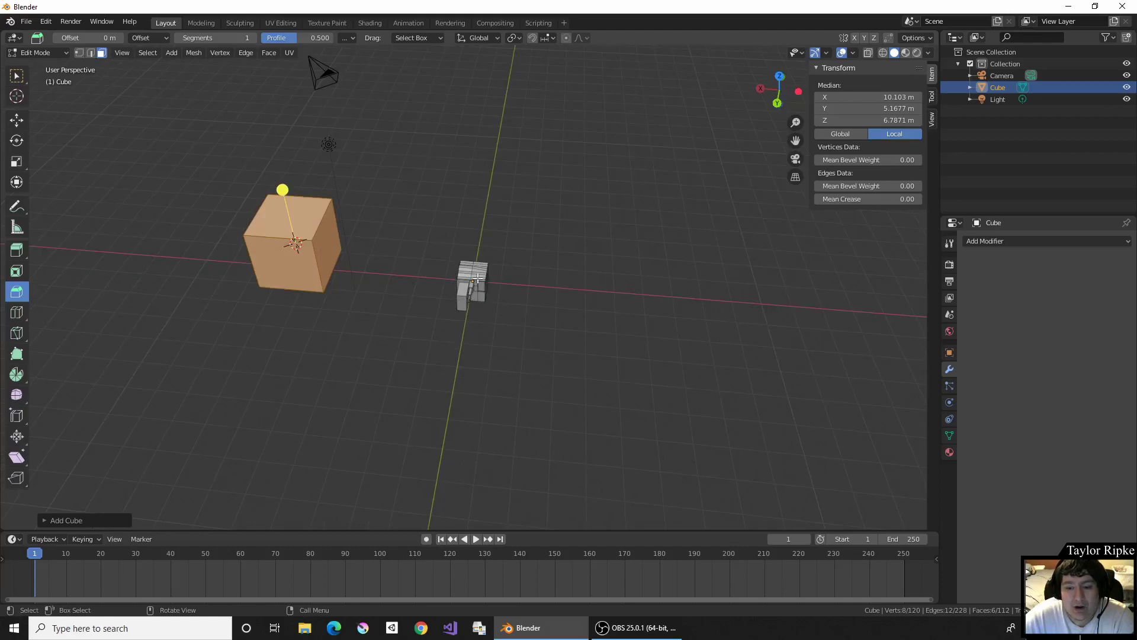
Return to Object Mode and move the combined Cube object along Y to about -2.89 m
key("Tab")
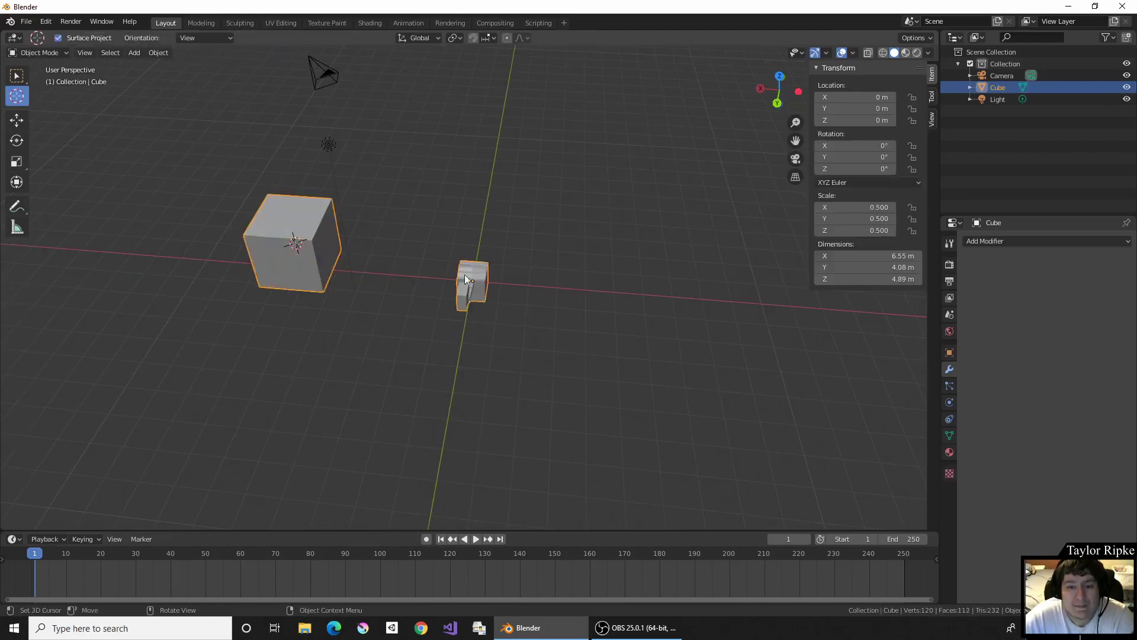
left_click(59, 51)
left_click(37, 65)
left_click(18, 120)
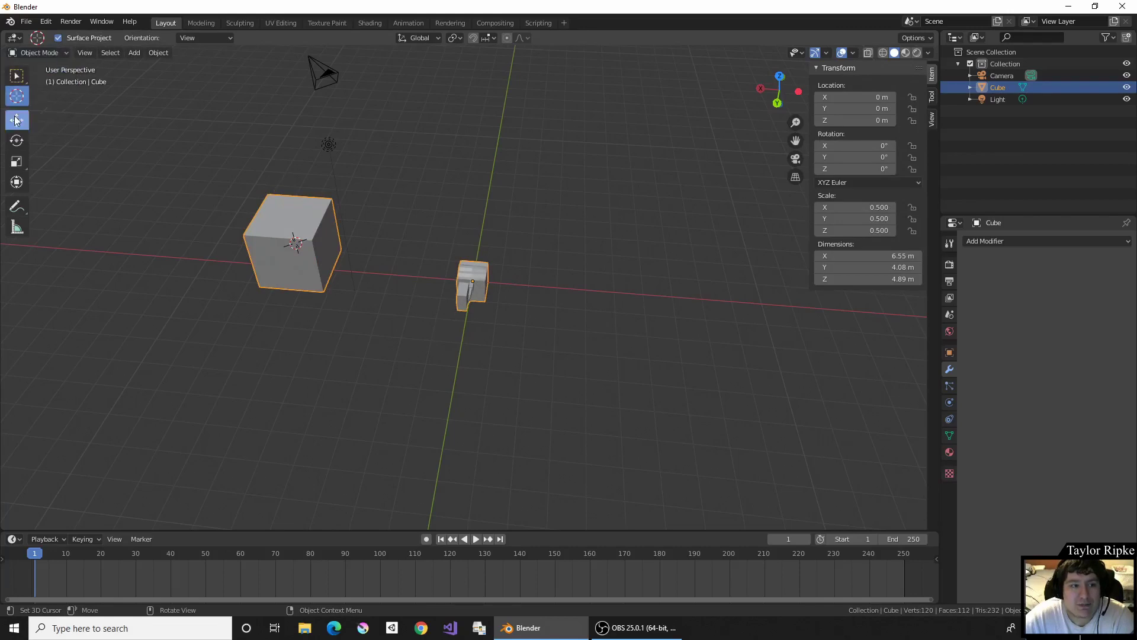
left_click_drag(469, 307, 476, 258)
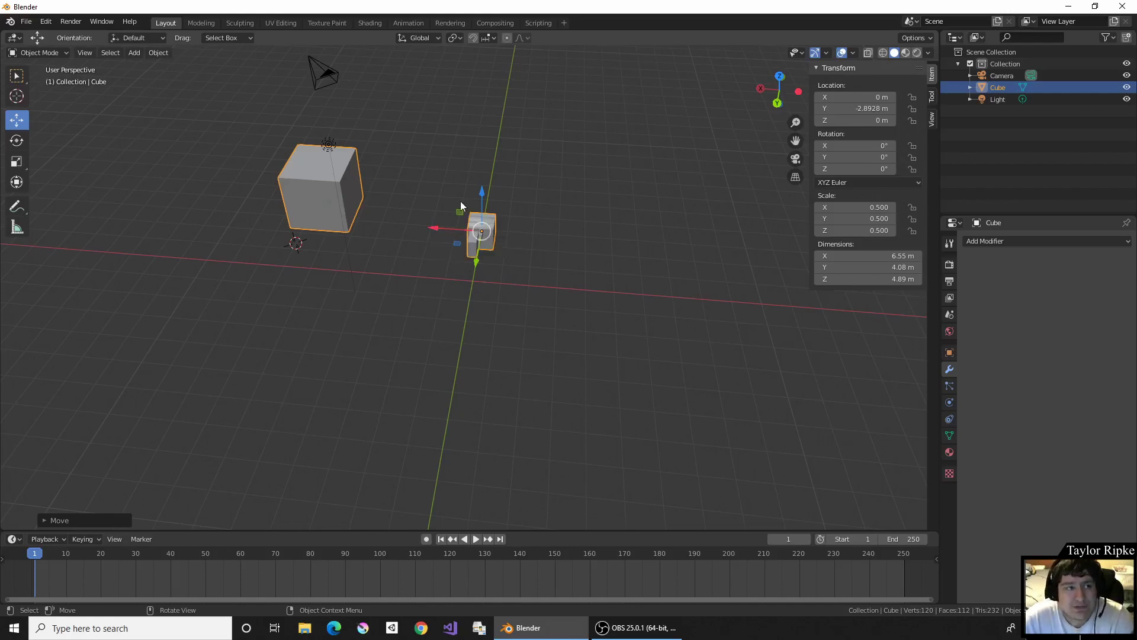
Switch to Edit Mode and back to Object Mode
left_click(51, 55)
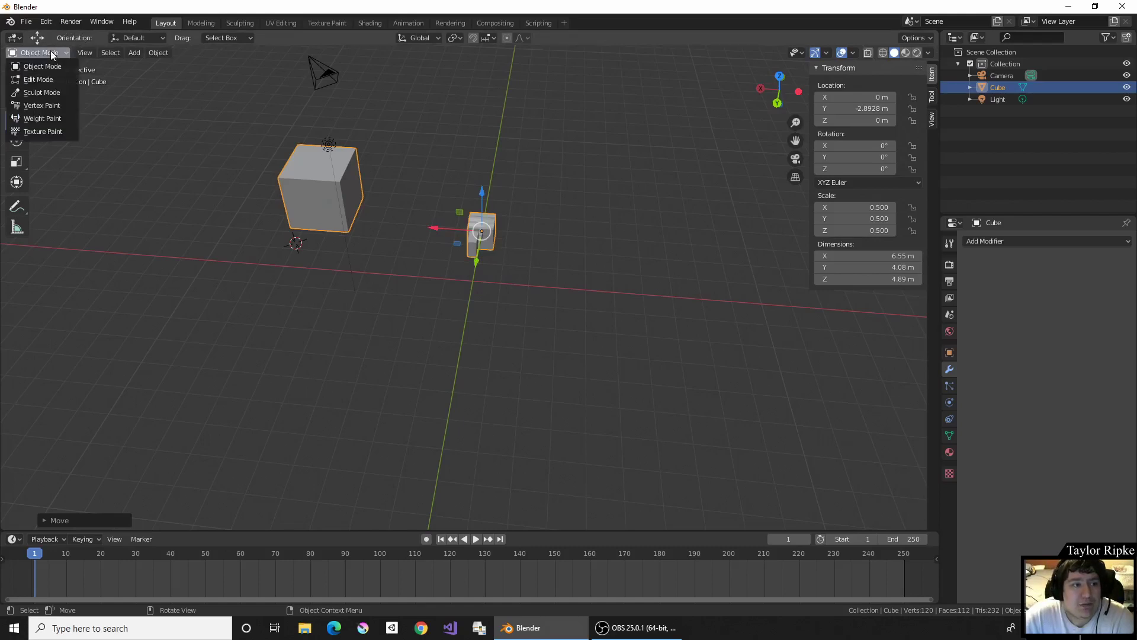
left_click(42, 79)
left_click(46, 54)
left_click(47, 67)
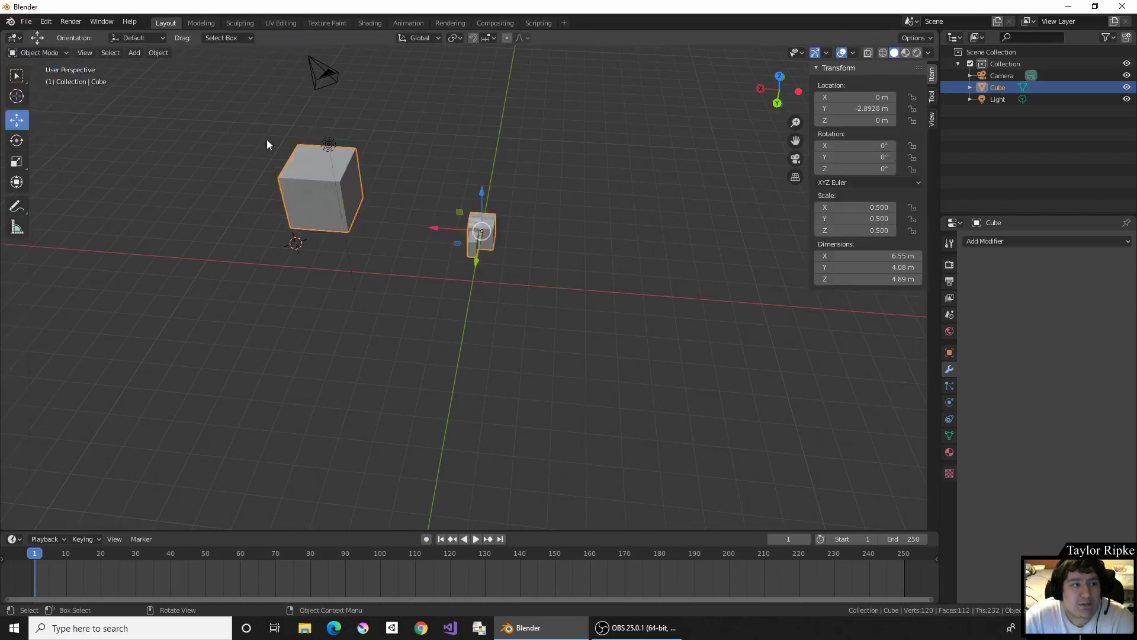
Deselect the Cube object, add a UV sphere as a separate object, and move it along X to about 1.93 m
left_click(434, 285)
key("shift+a")
mouse_move(407, 304)
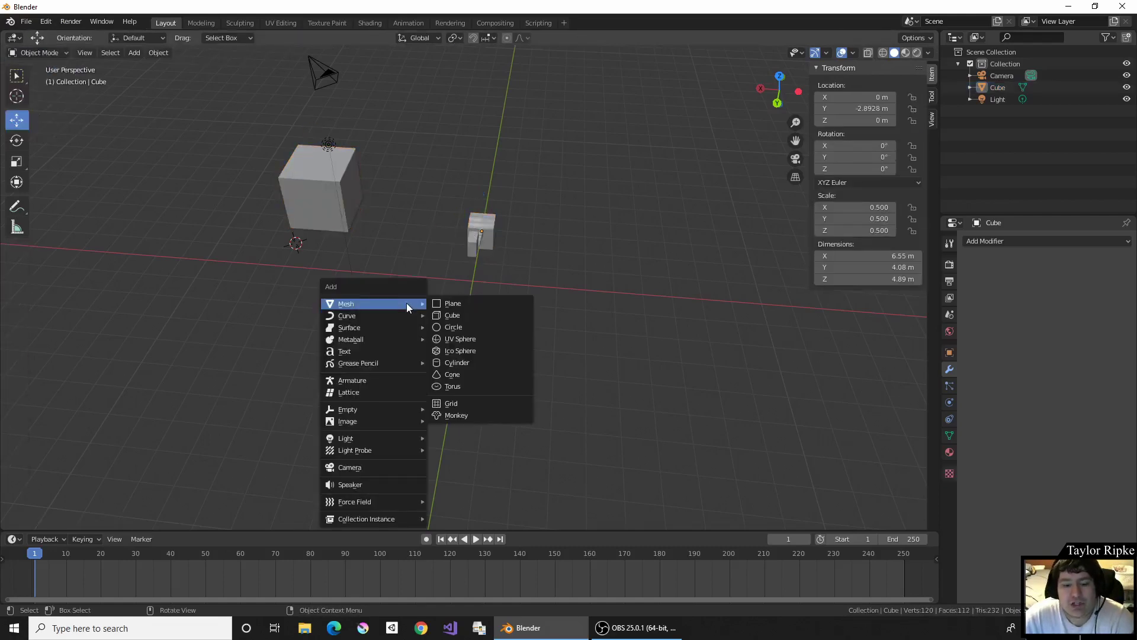
mouse_move(374, 325)
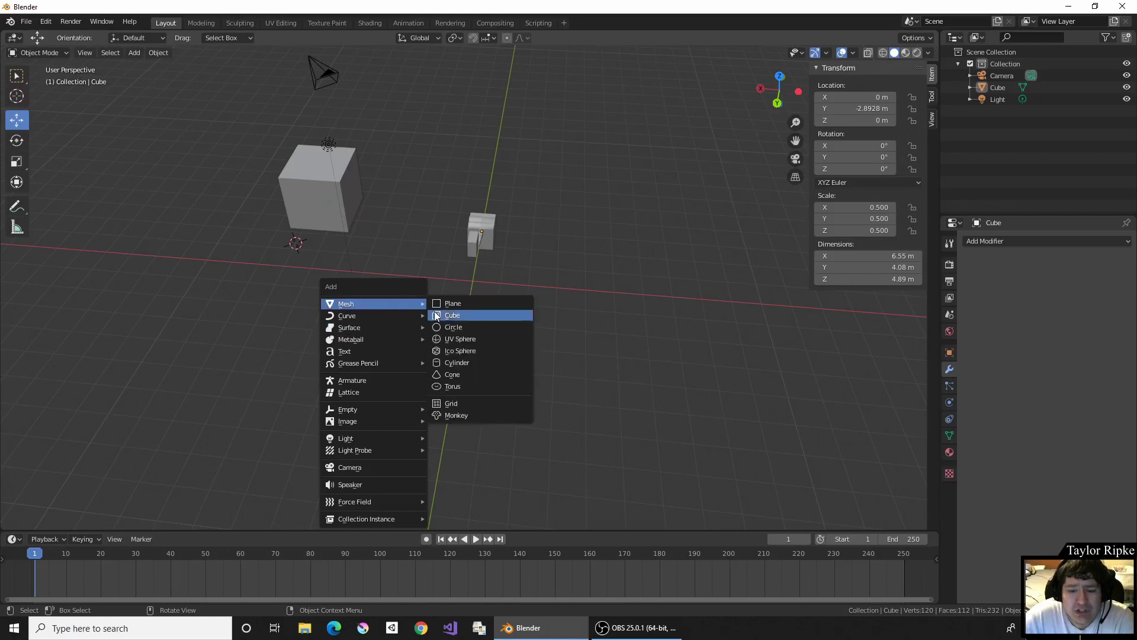
left_click(495, 339)
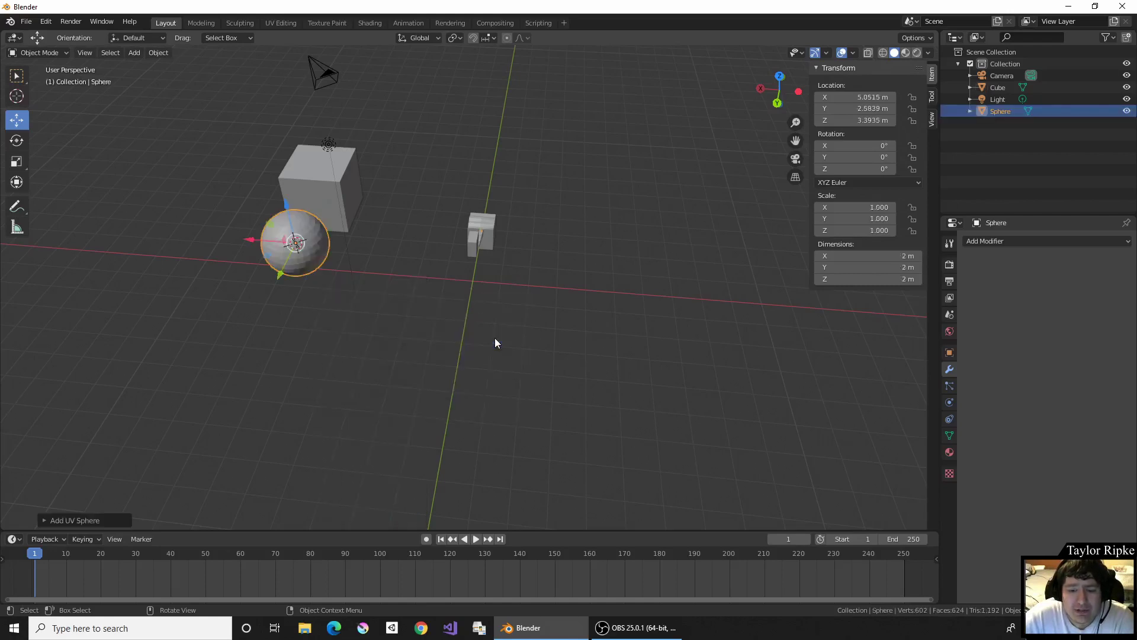
left_click_drag(252, 239, 354, 247)
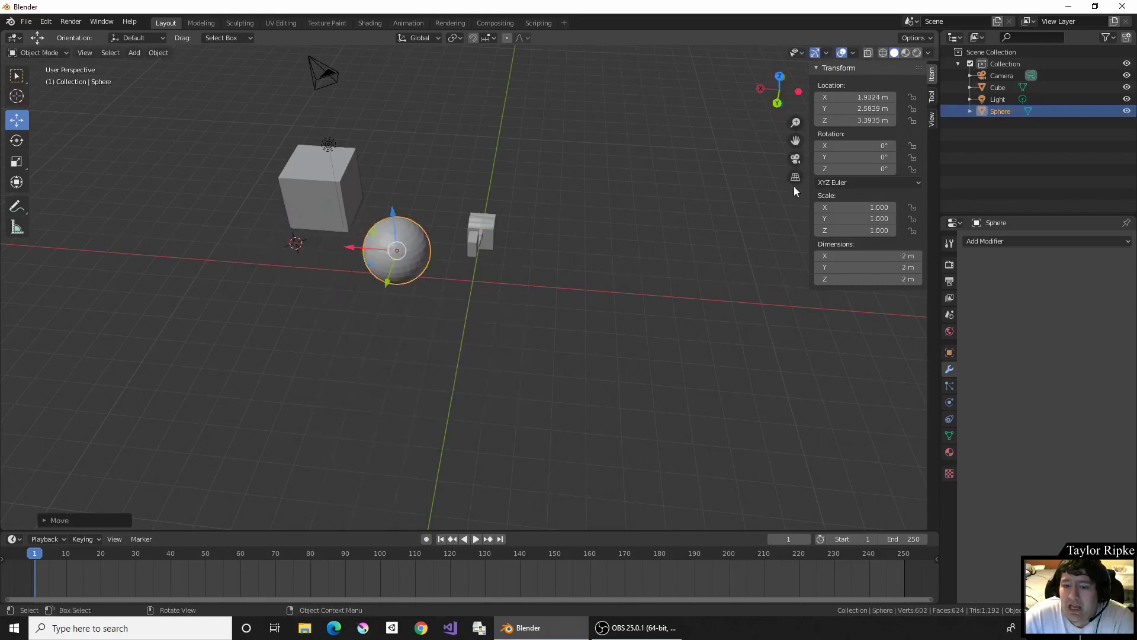